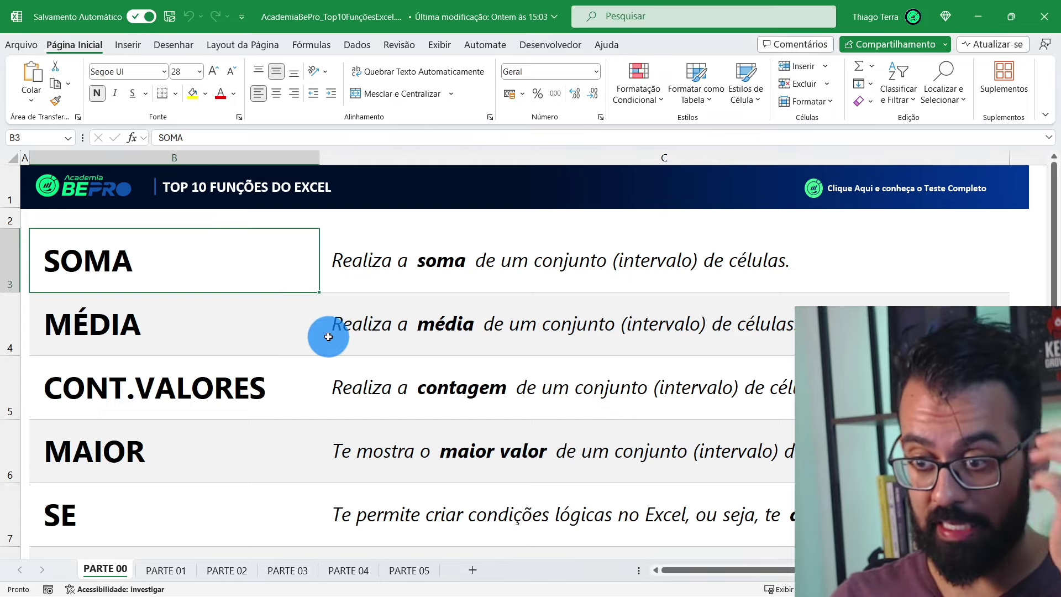
- Review the function list, pointing out MÉDIA, CONT.VALORES, MAIOR and SE
scroll(416, 259, "down", 1)
scroll(416, 259, "down", 1)
scroll(416, 259, "down", 2)
scroll(416, 260, "down", 1)
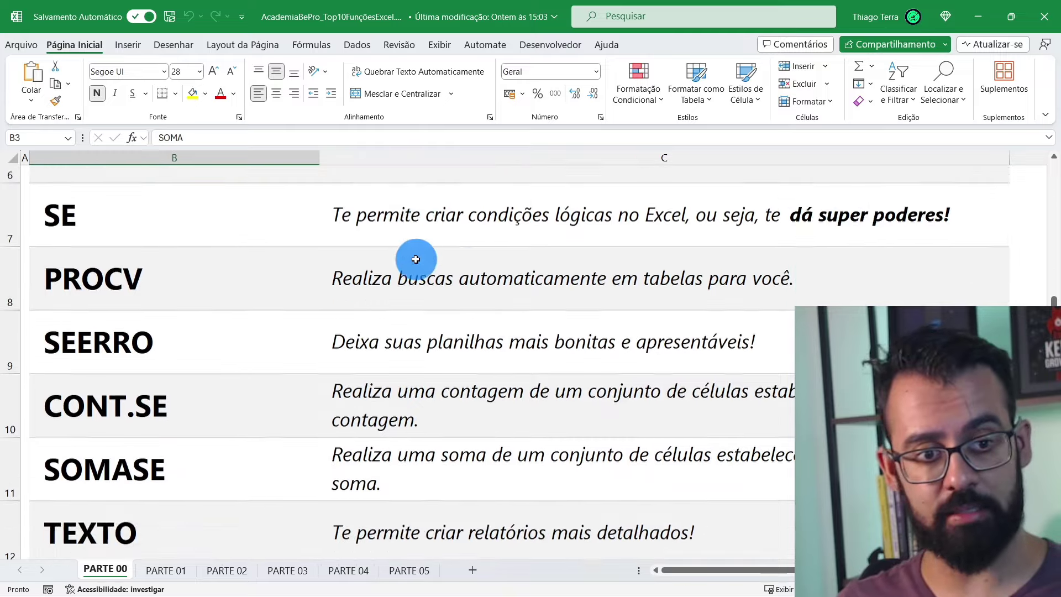
scroll(415, 259, "down", 2)
scroll(416, 260, "up", 1)
scroll(293, 351, "up", 3)
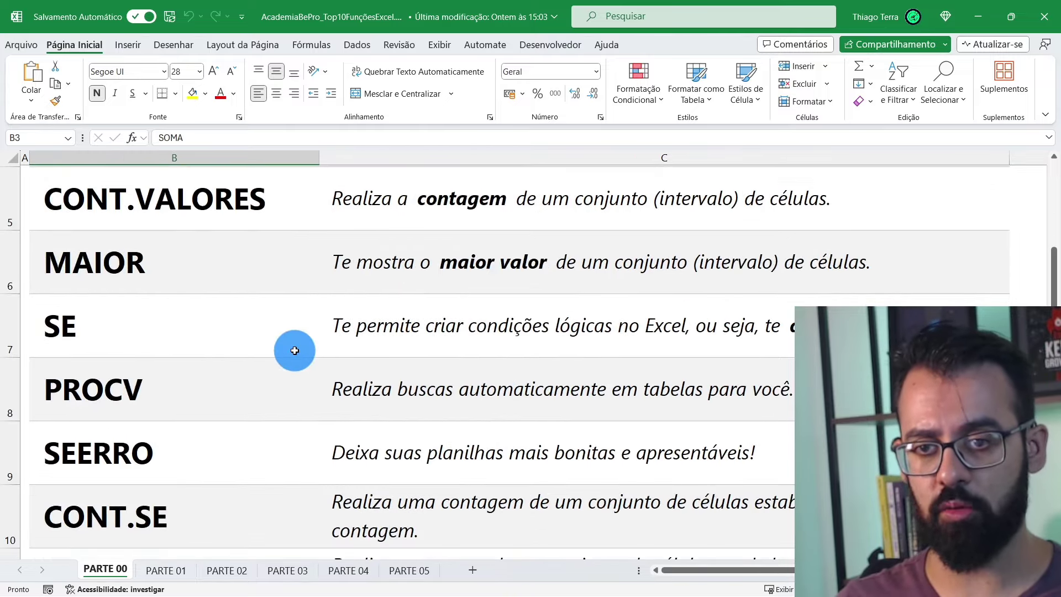
scroll(294, 351, "up", 4)
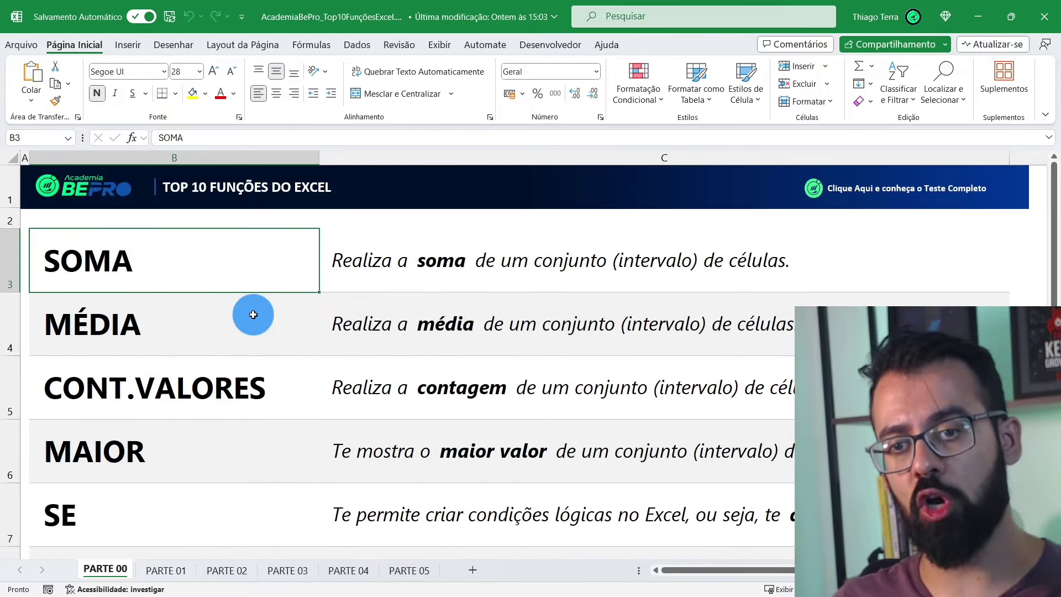
left_click(267, 330)
left_click(267, 386)
scroll(267, 382, "down", 1)
left_click(267, 383)
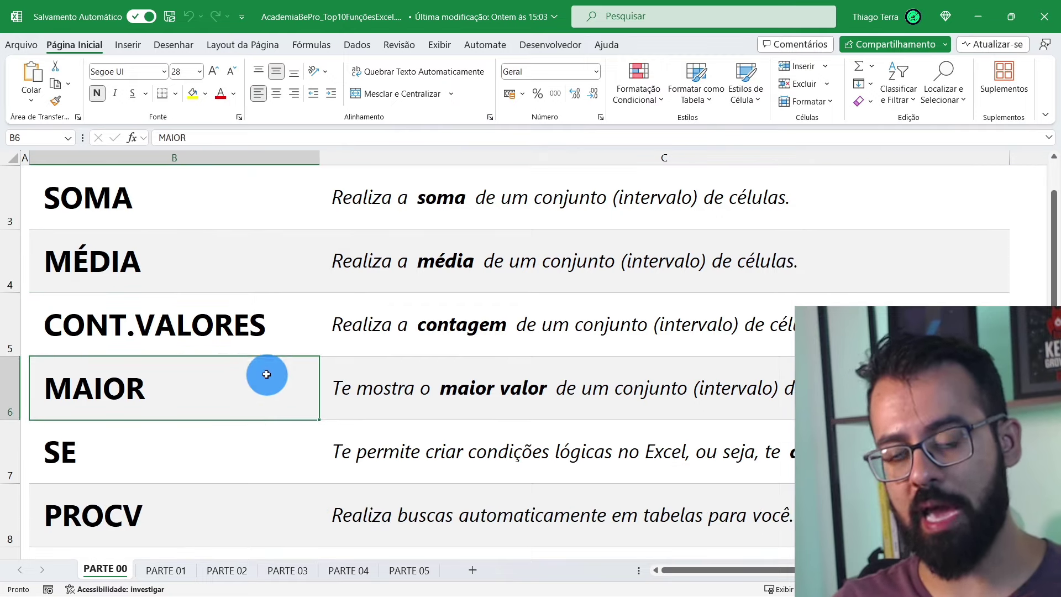
left_click(262, 429)
- Continue through PROCV, SEERRO, CONT.SE, SOMASE and TEXTO, then return to SOMA
scroll(265, 403, "down", 2)
left_click(258, 415)
left_click(256, 425)
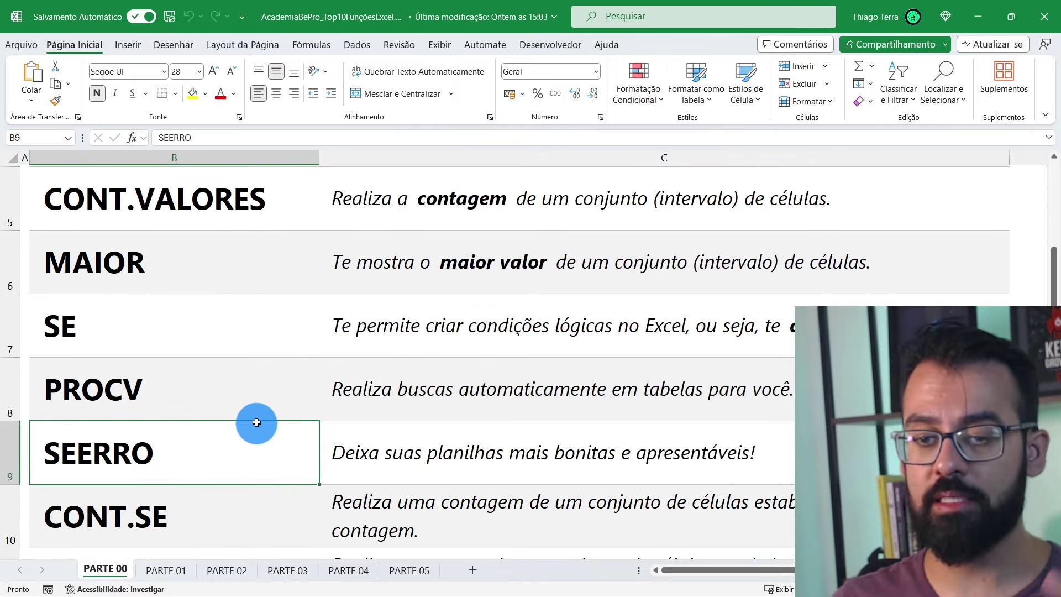
scroll(254, 423, "down", 1)
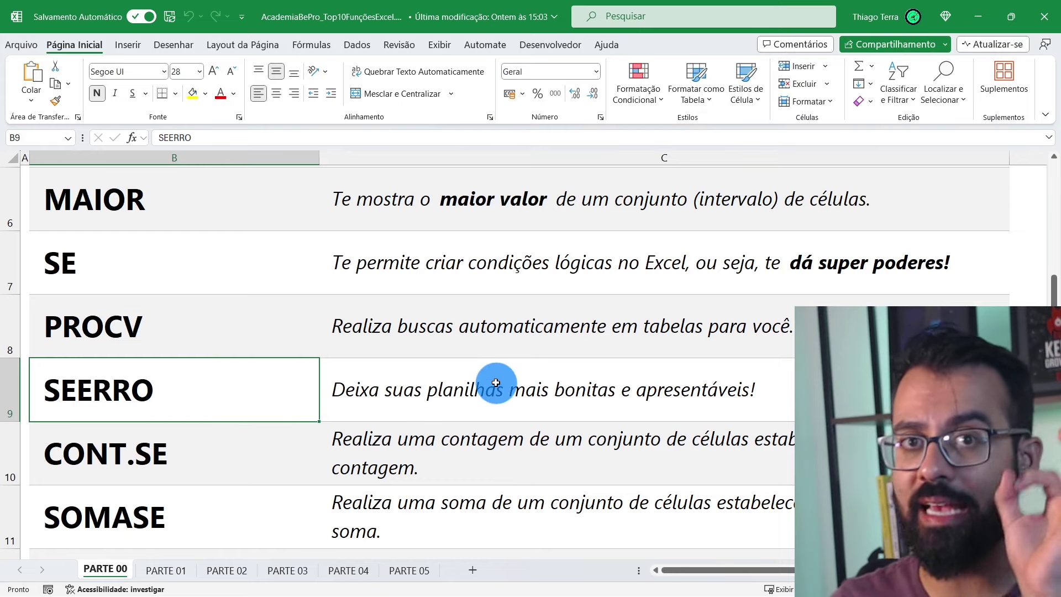
left_click(149, 445)
left_click(182, 500)
scroll(263, 361, "down", 1)
scroll(263, 360, "down", 1)
left_click(236, 441)
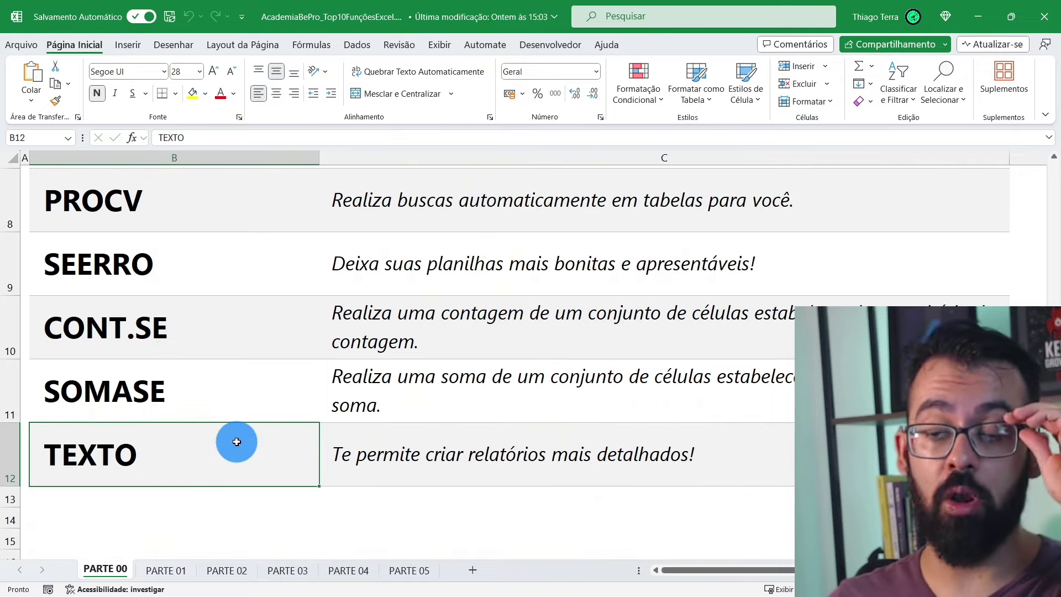
scroll(241, 429, "up", 1)
scroll(244, 427, "up", 2)
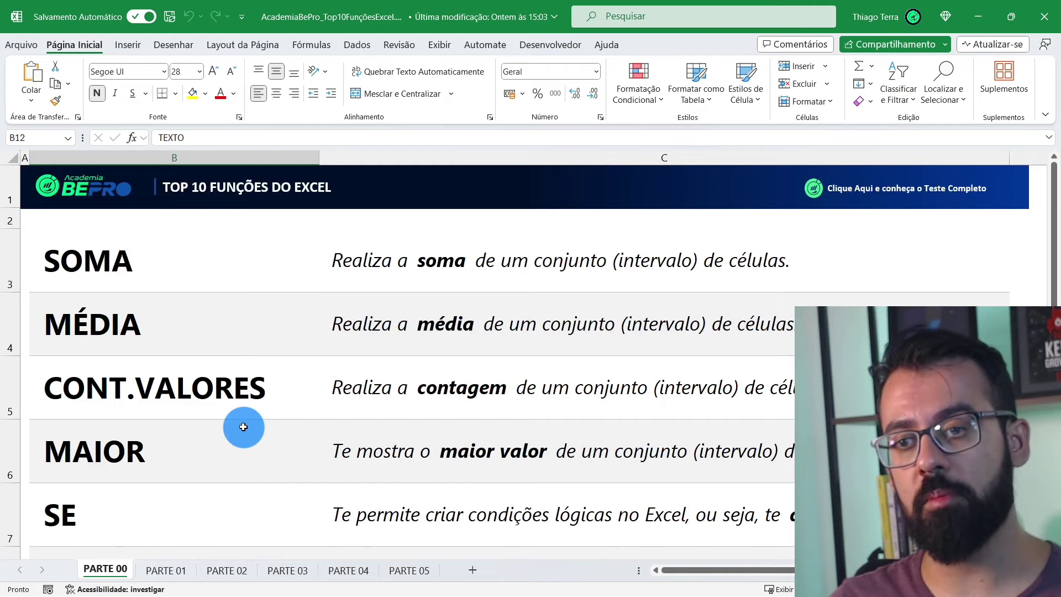
left_click(254, 268)
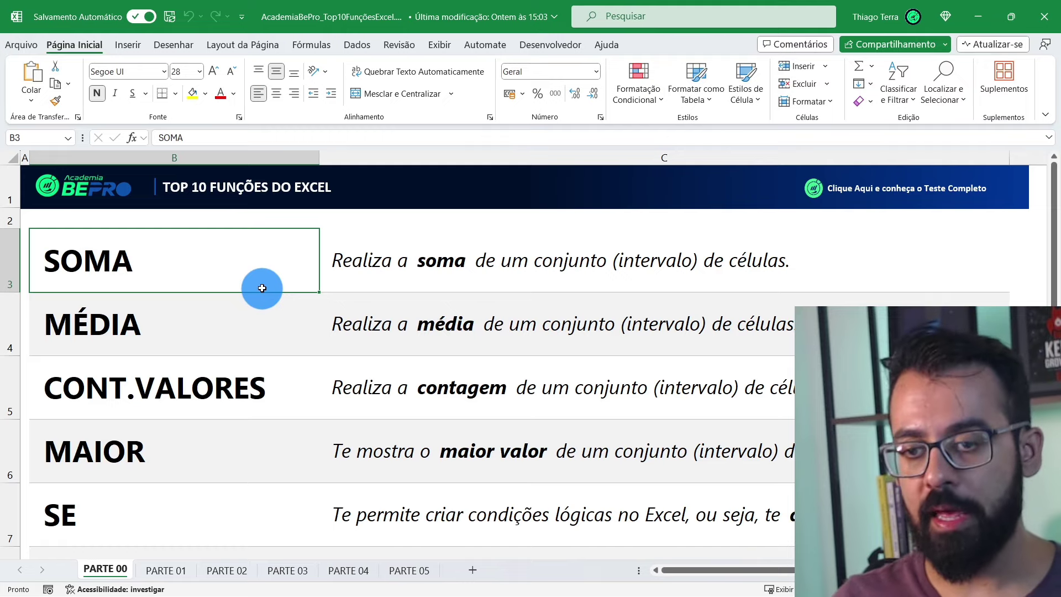
scroll(273, 336, "down", 3)
scroll(273, 336, "up", 1)
scroll(272, 337, "up", 1)
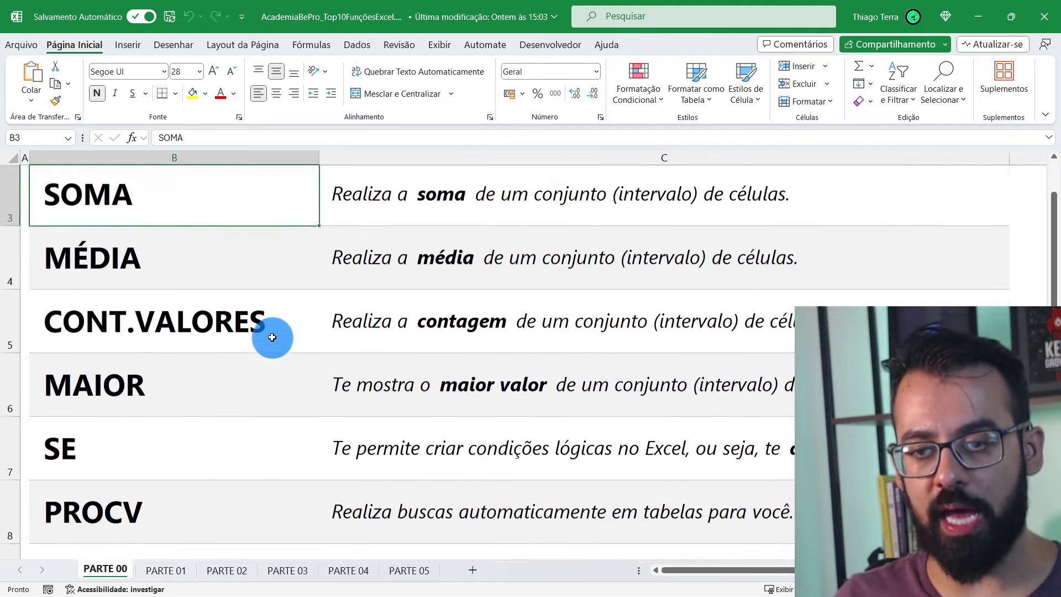
scroll(272, 337, "up", 1)
- Open the PARTE 01 sales sheet and select the Total result cell C3
left_click(165, 570)
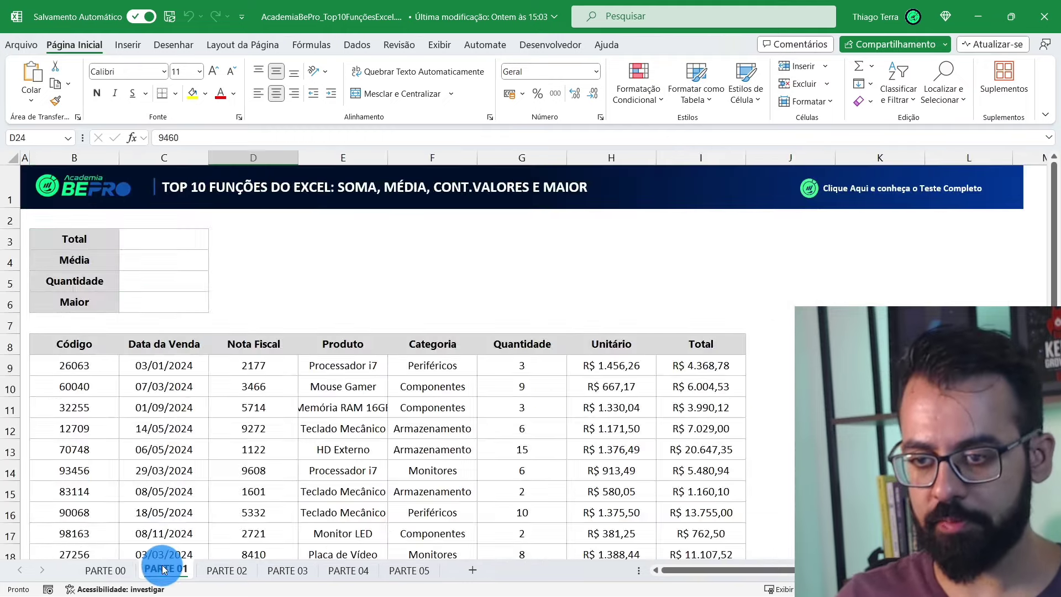
left_click(259, 301)
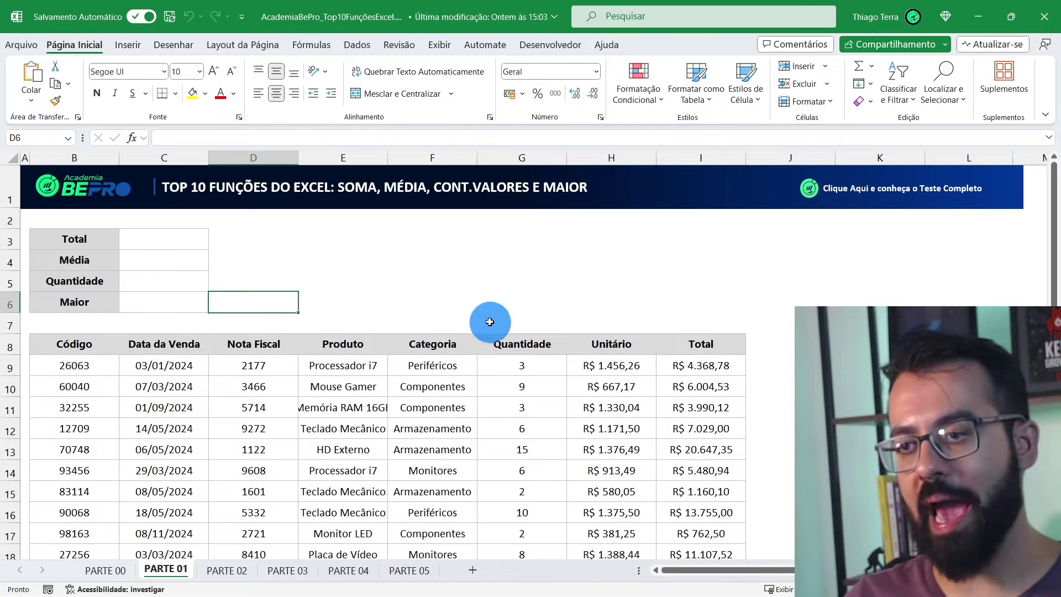
scroll(553, 383, "up", 2, "ctrl")
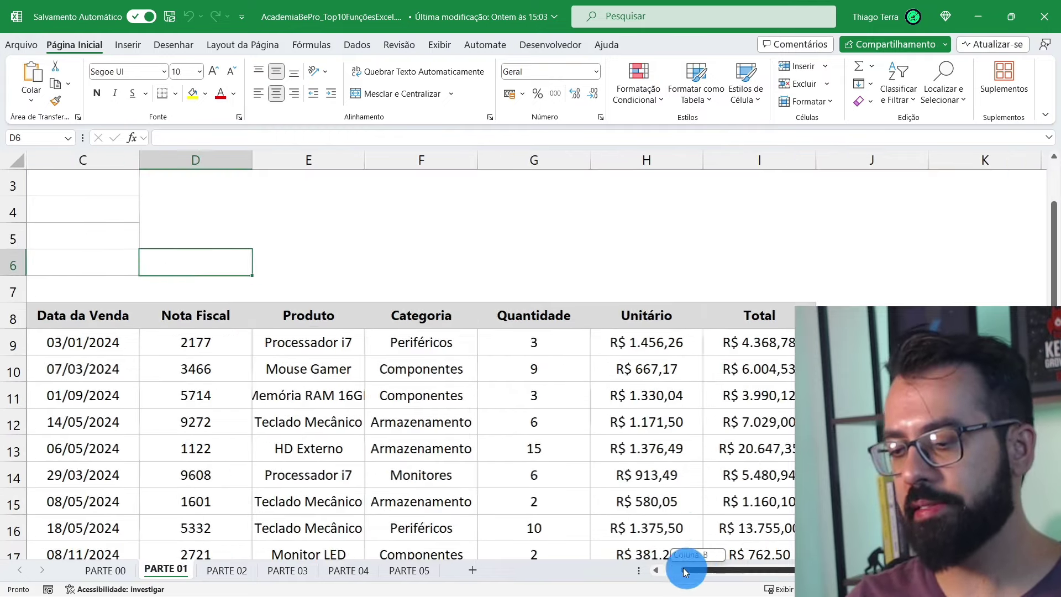
left_click_drag(683, 568, 664, 568)
scroll(277, 342, "up", 2)
left_click(237, 266)
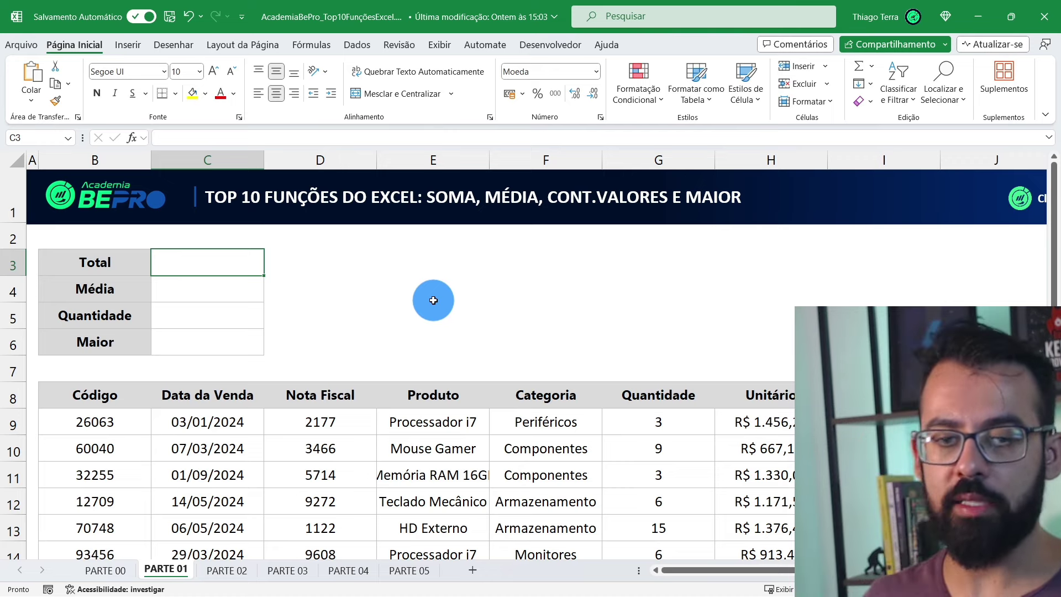
- Point out the Código, Data da Venda, Nota Fiscal and Produto column headers
scroll(531, 471, "down", 2)
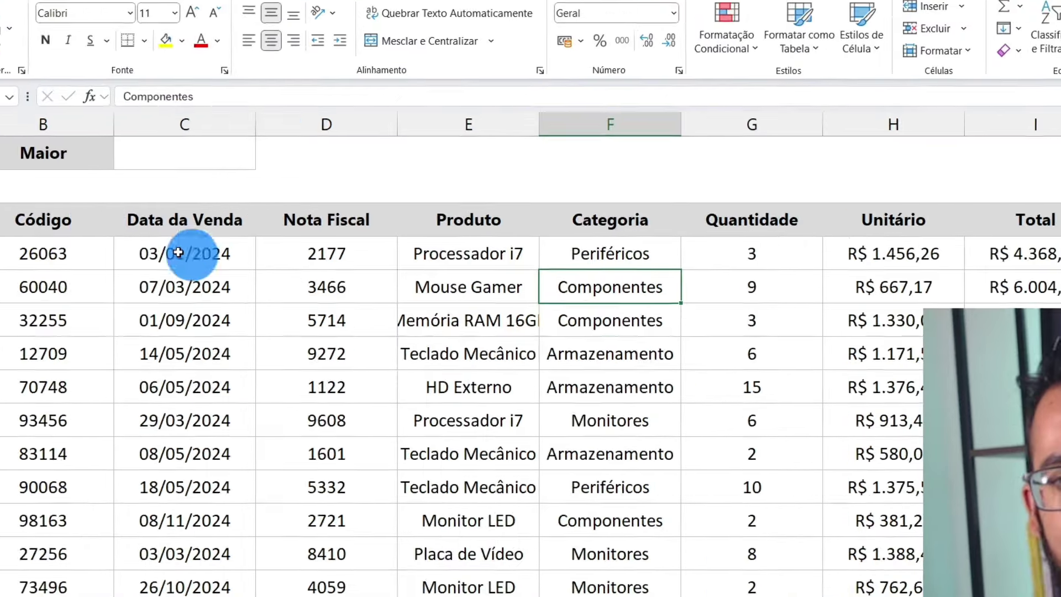
left_click(83, 234)
left_click(208, 235)
left_click(324, 227)
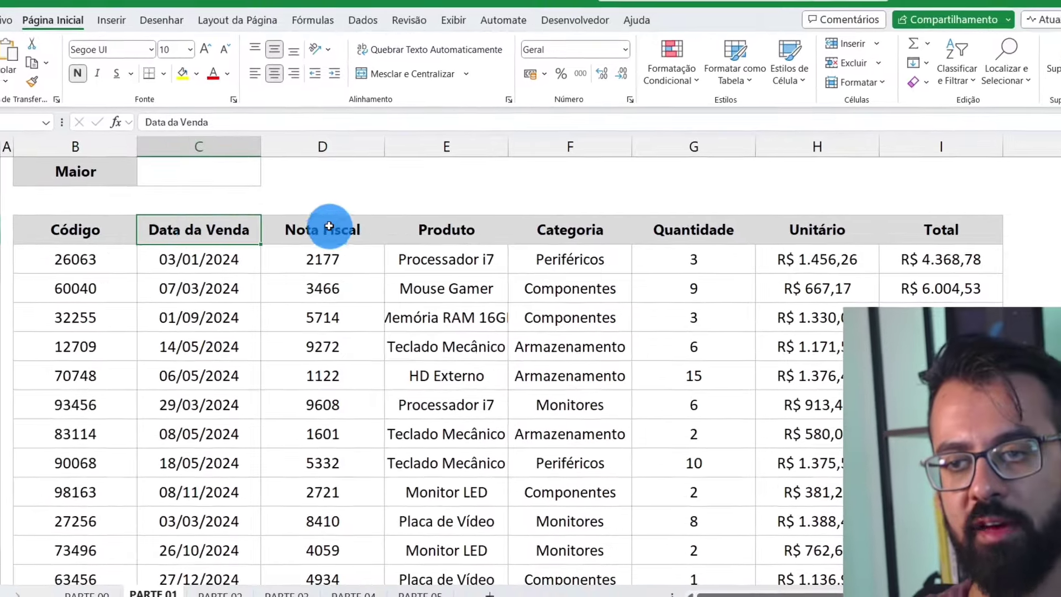
left_click(452, 227)
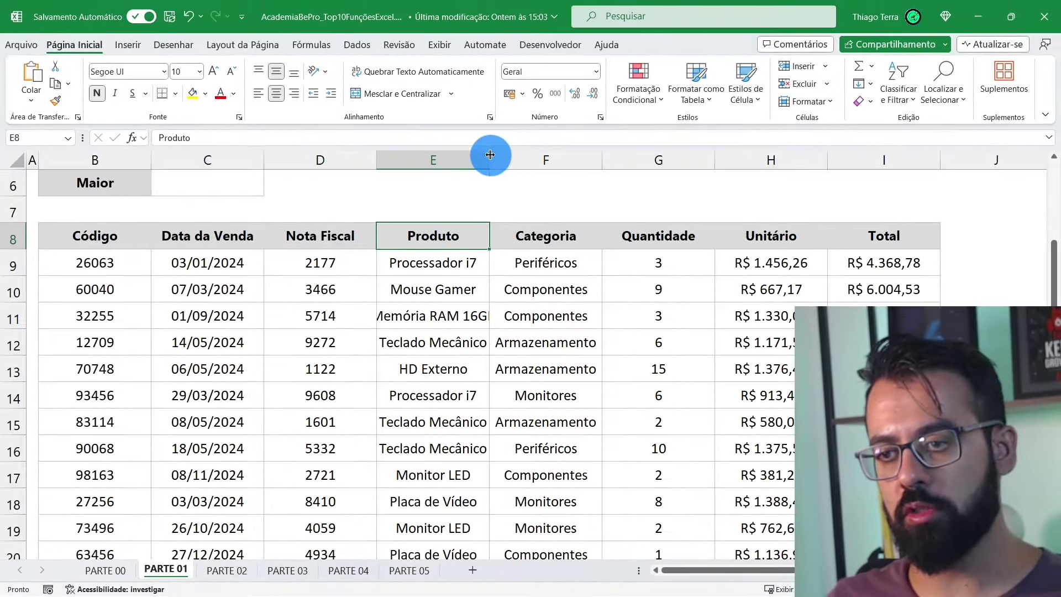
- Auto-fit the Produto and Categoria columns, then inspect the H9 unit price and I9 total
double_click(489, 158)
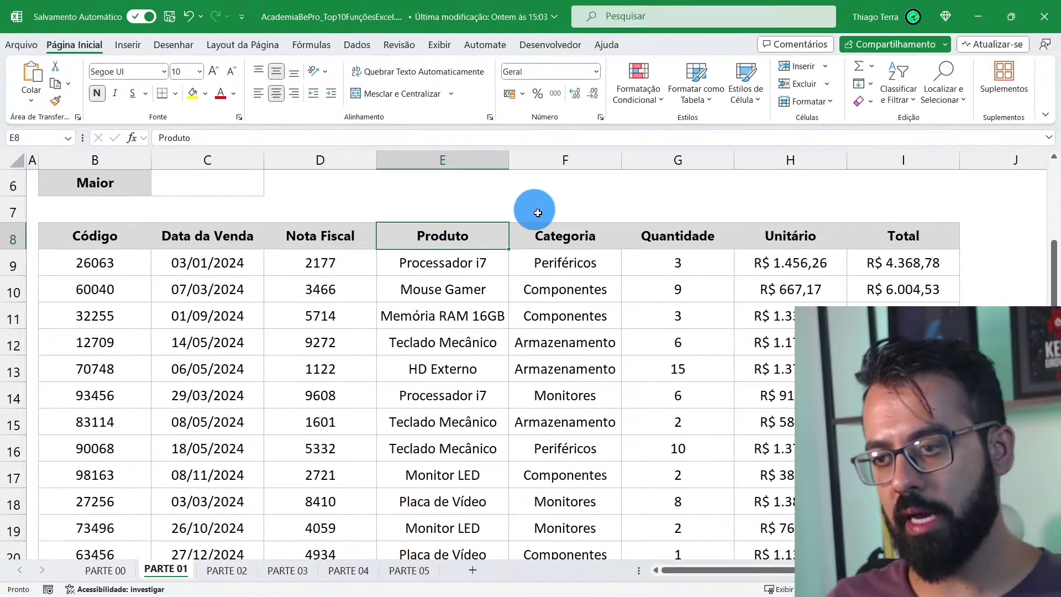
left_click(626, 155)
double_click(622, 154)
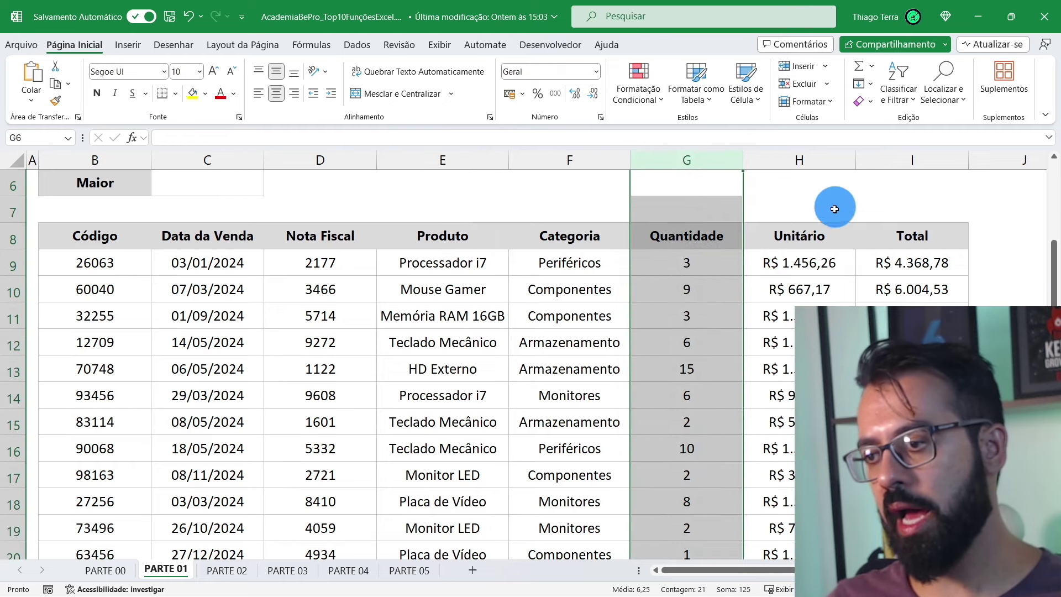
left_click(801, 263)
left_click(861, 263)
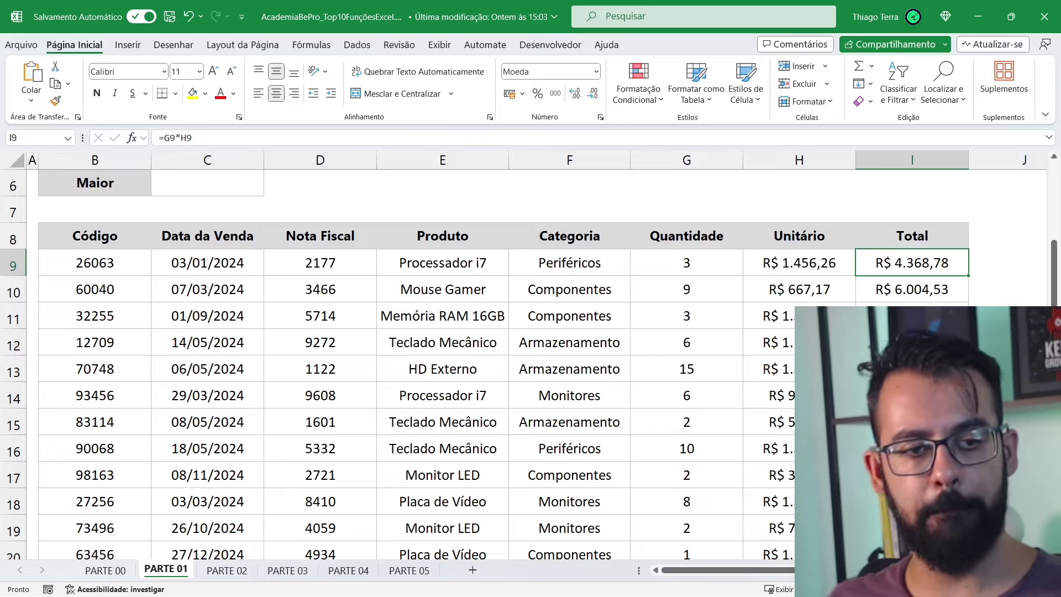
scroll(296, 360, "up", 2)
- Enter =SOMA(I9:I28) in the Total cell C3
left_click(200, 263)
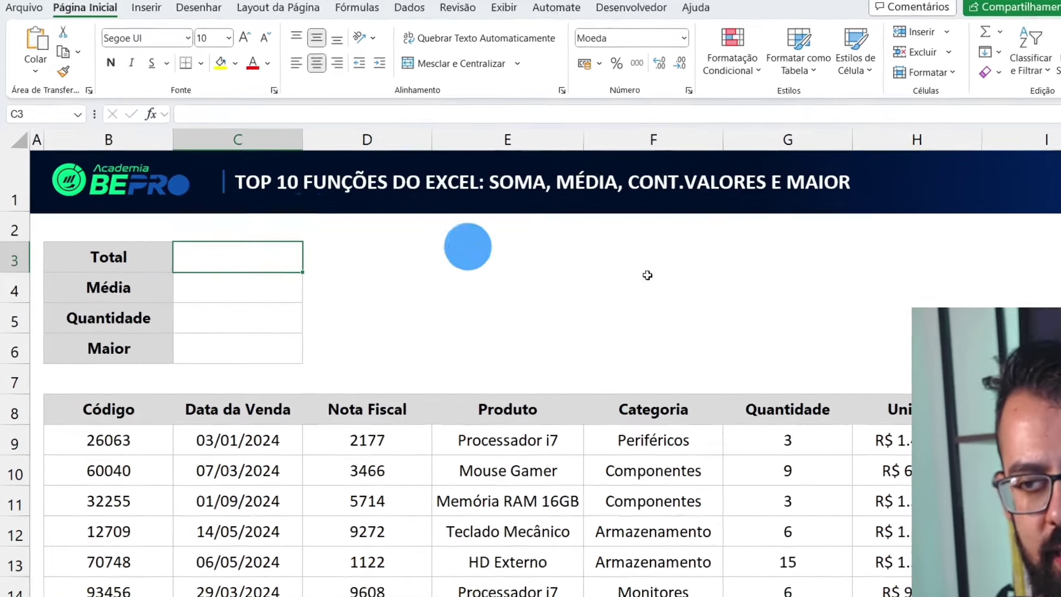
type("=")
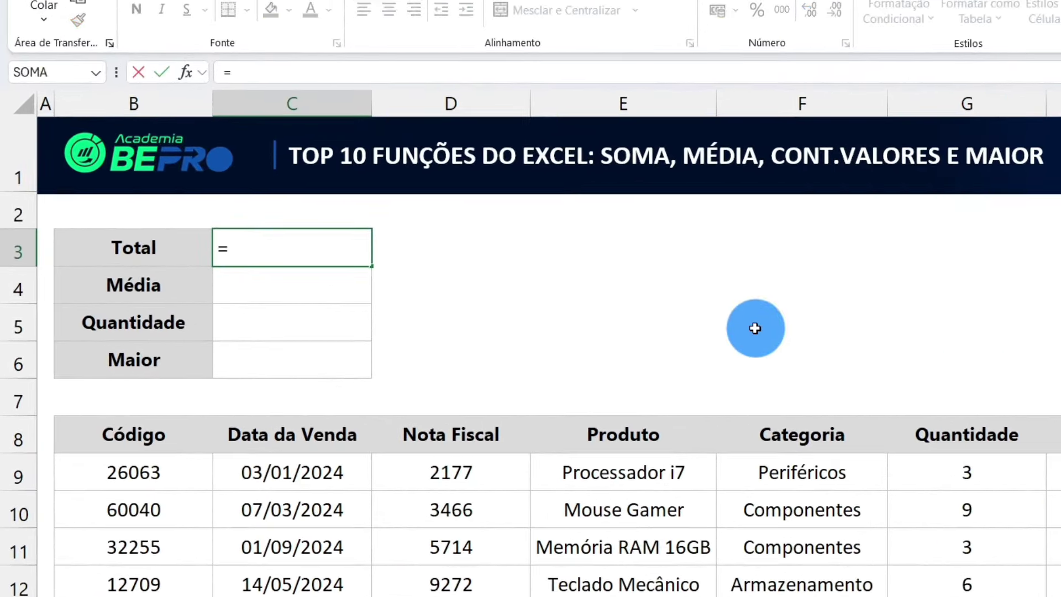
type("SOMA")
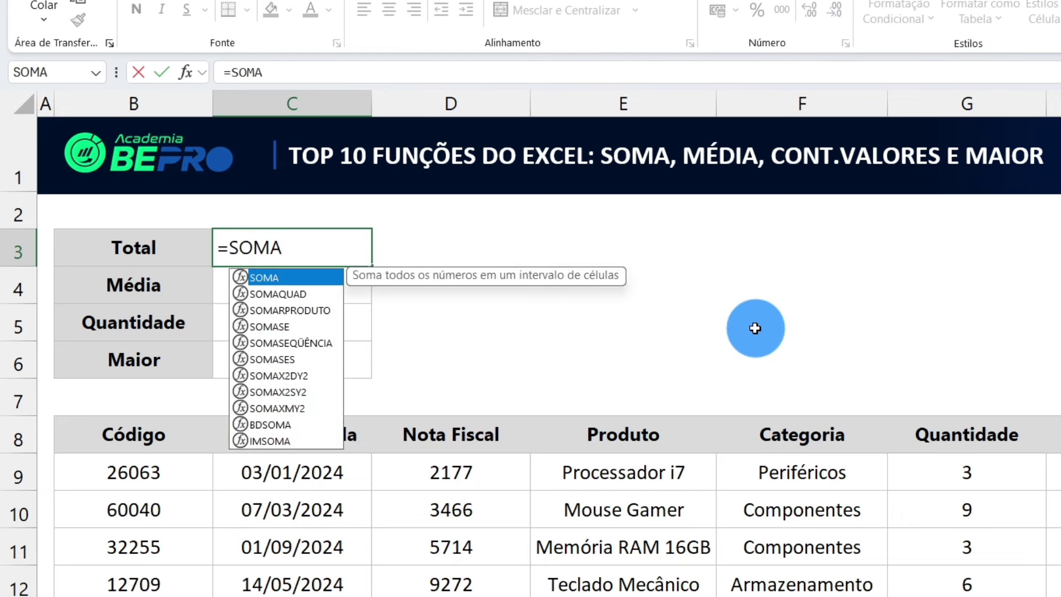
type("(")
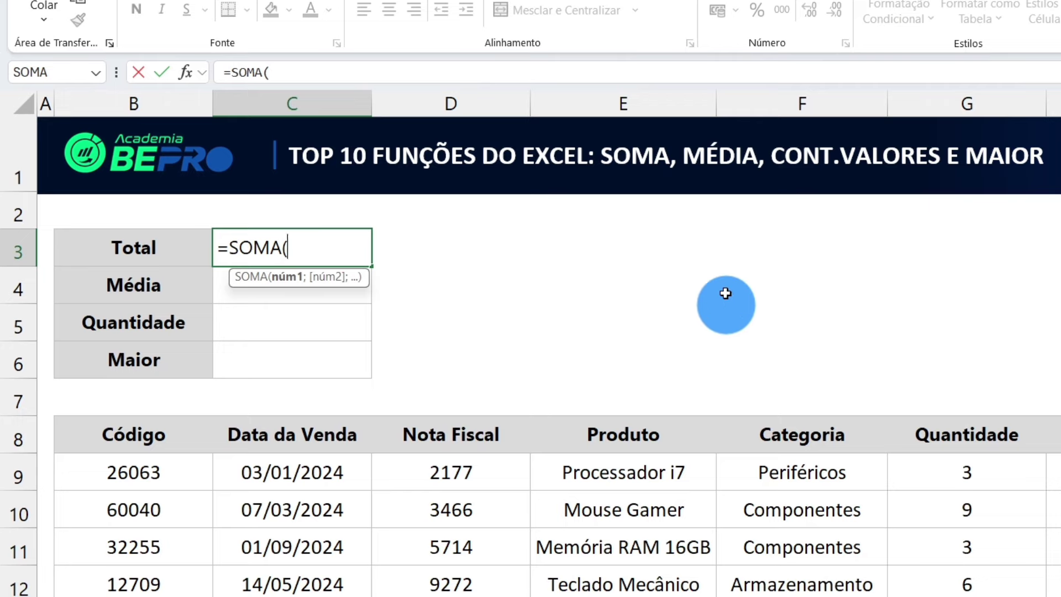
left_click(297, 264)
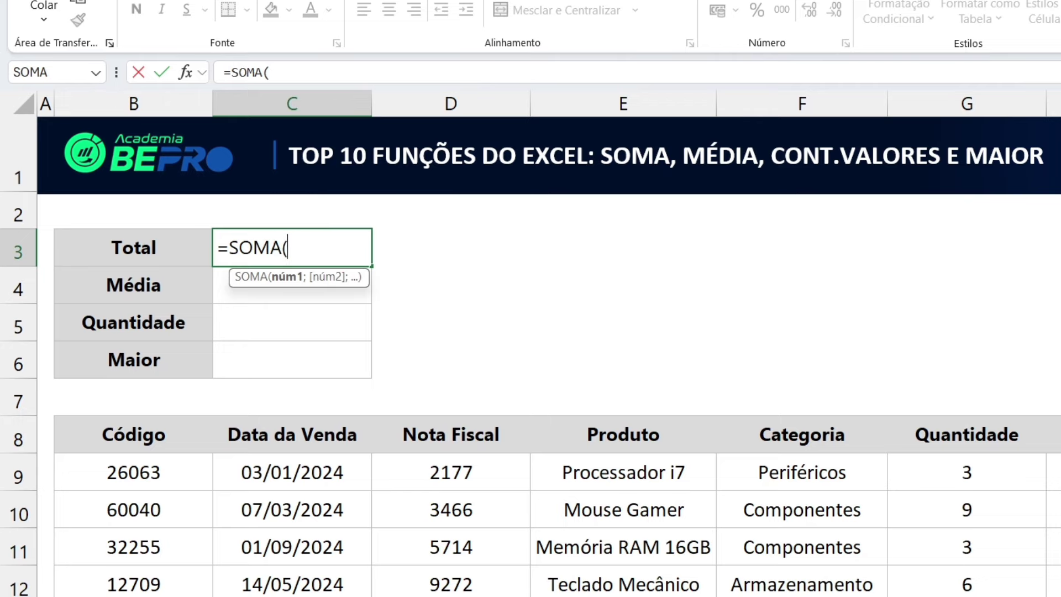
scroll(911, 391, "right", 2)
scroll(911, 390, "right", 2)
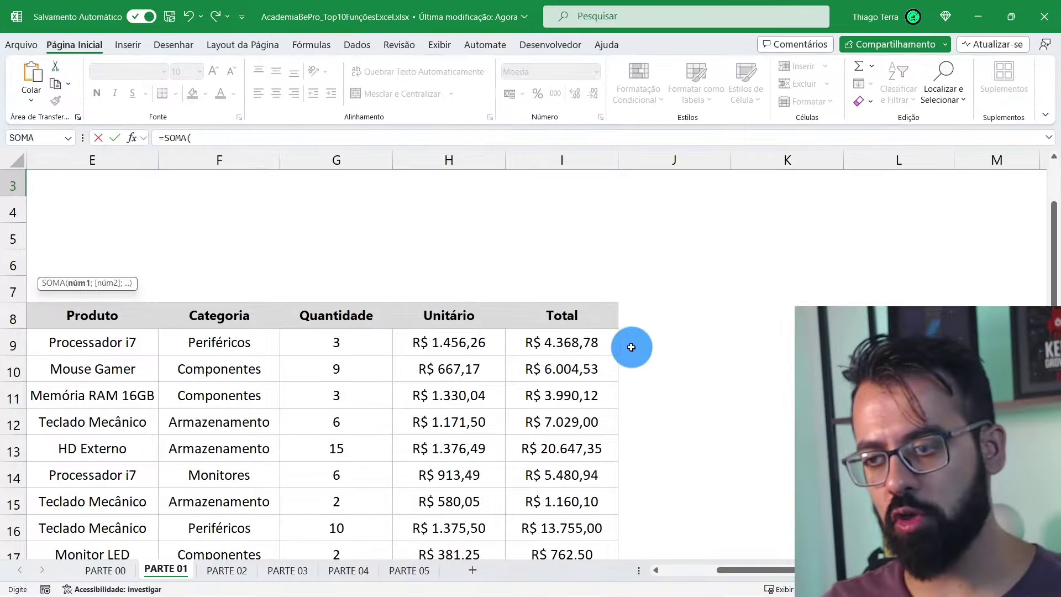
mouse_move(603, 343)
left_mouse_down()
mouse_move(590, 571)
mouse_move(586, 504)
left_mouse_up()
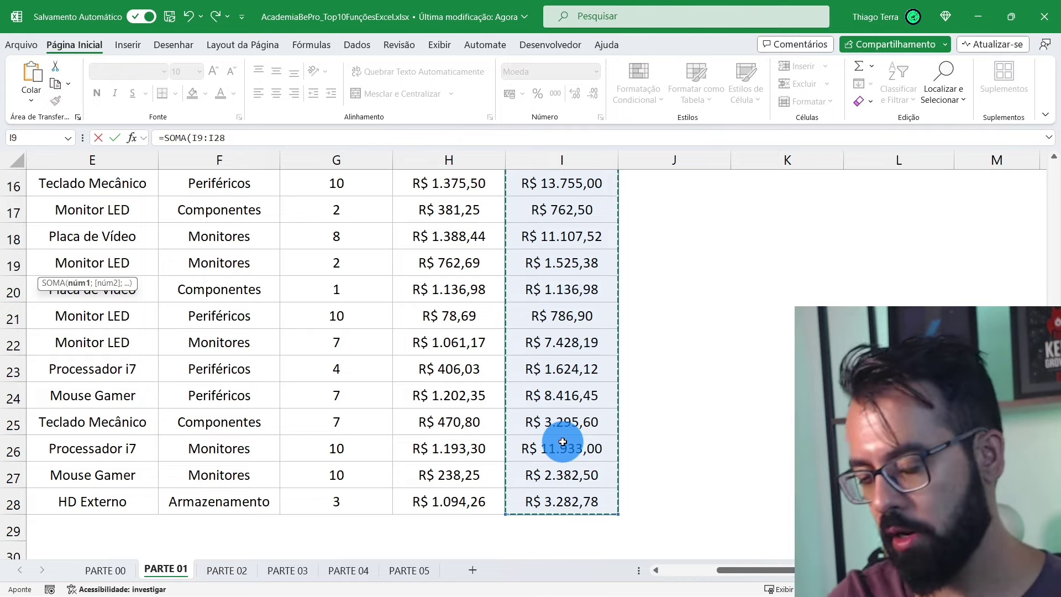
key("Escape")
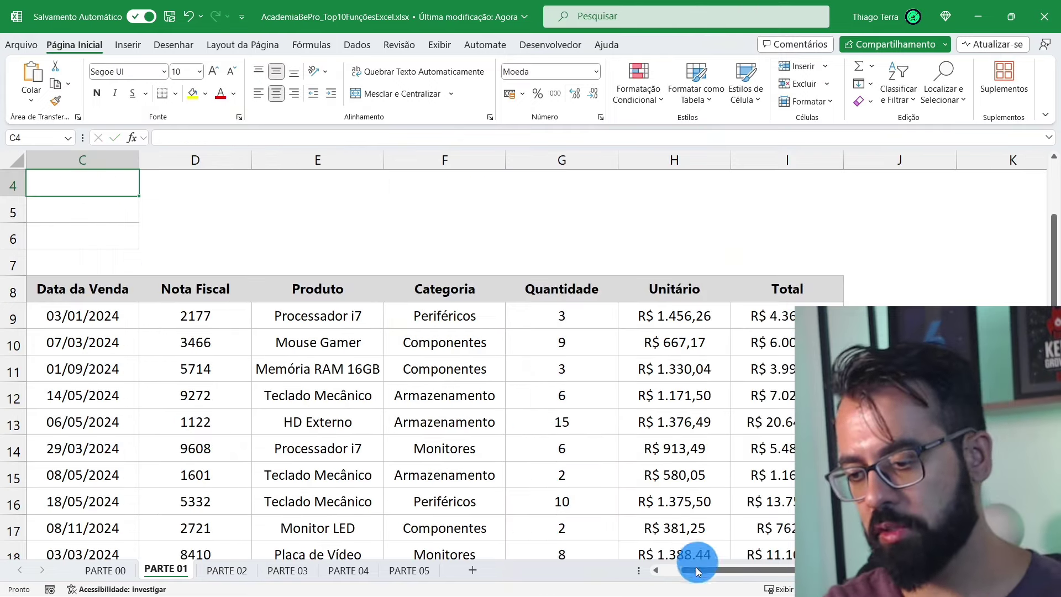
- Centre the R$ 116.117,74 total in C3
left_click_drag(698, 571, 675, 571)
scroll(486, 474, "up", 1)
left_click(230, 265)
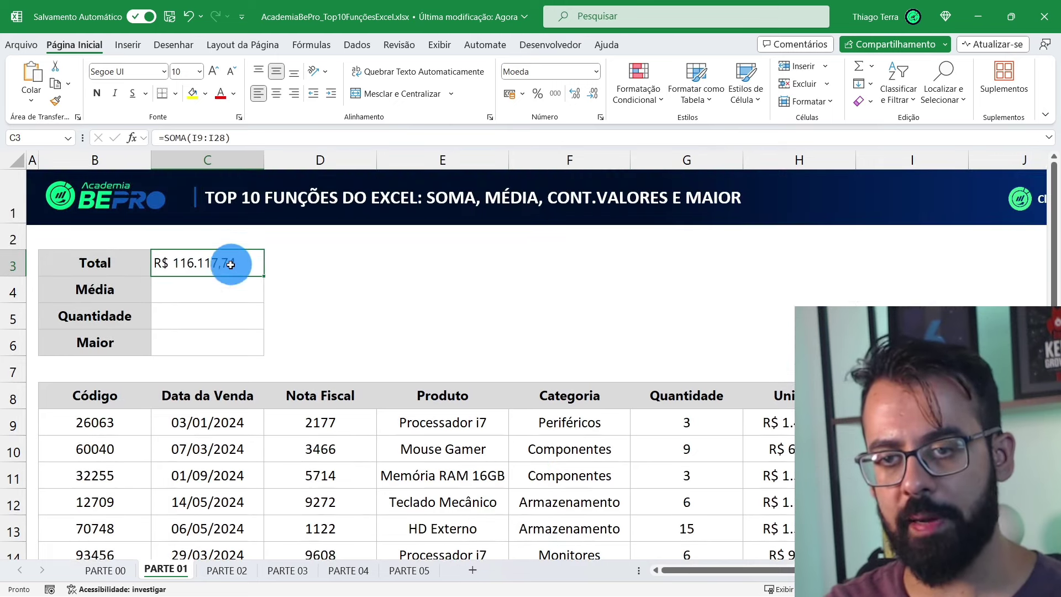
left_click(276, 92)
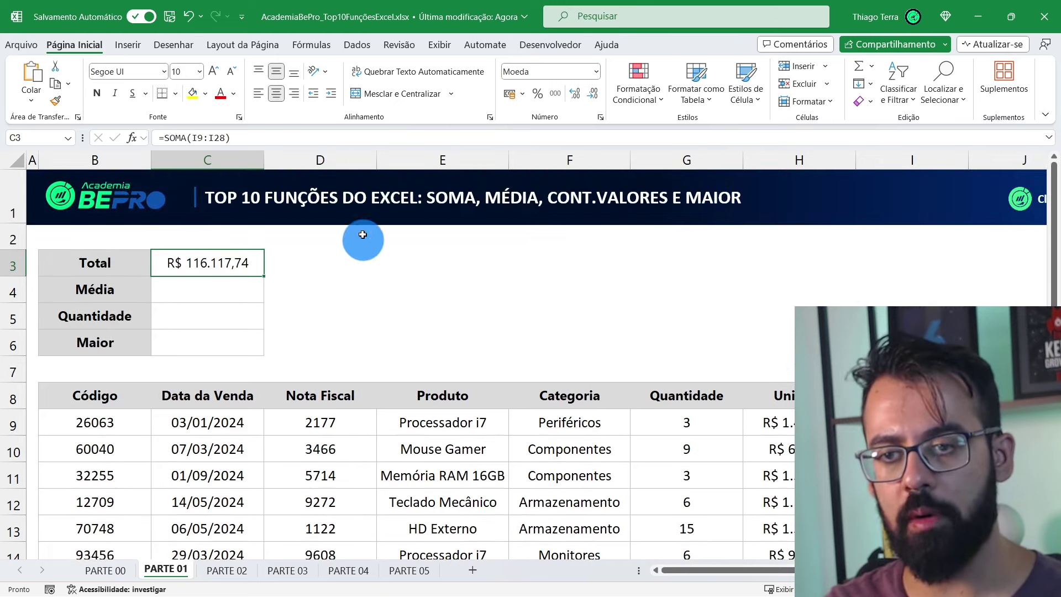
- Enter =MÉDIA(I9:I28) in the Média cell C4, giving R$ 5.805,89
left_click(209, 290)
left_click(257, 94)
left_click(257, 93)
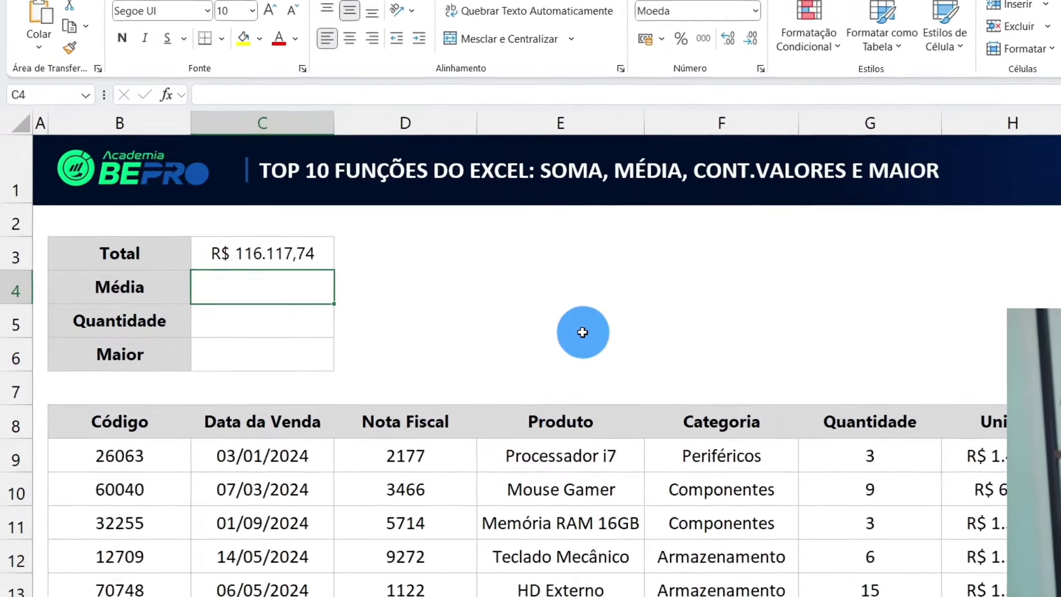
type("=MÉ")
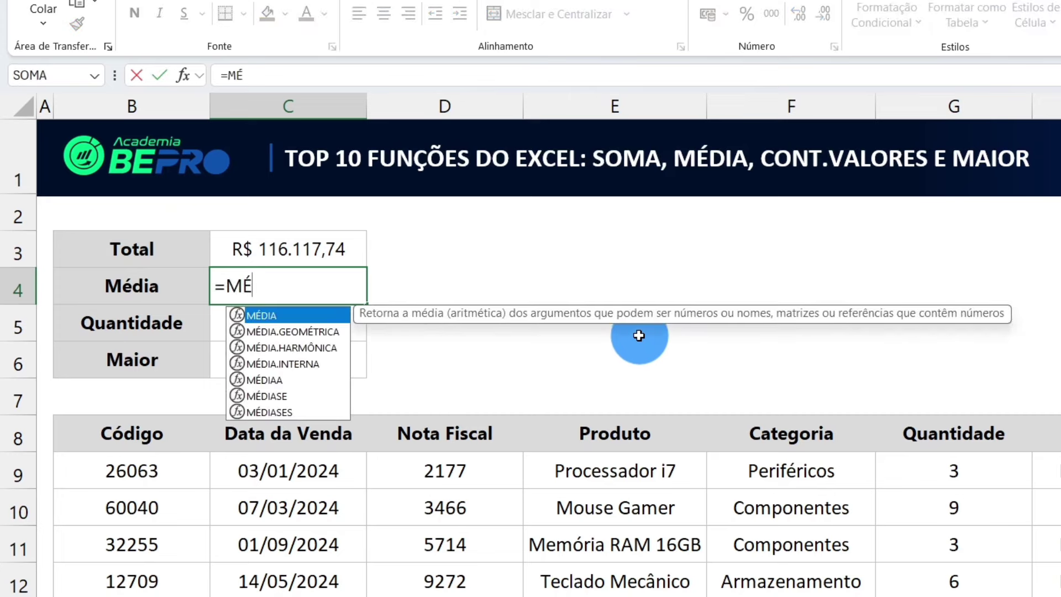
type("DIA(")
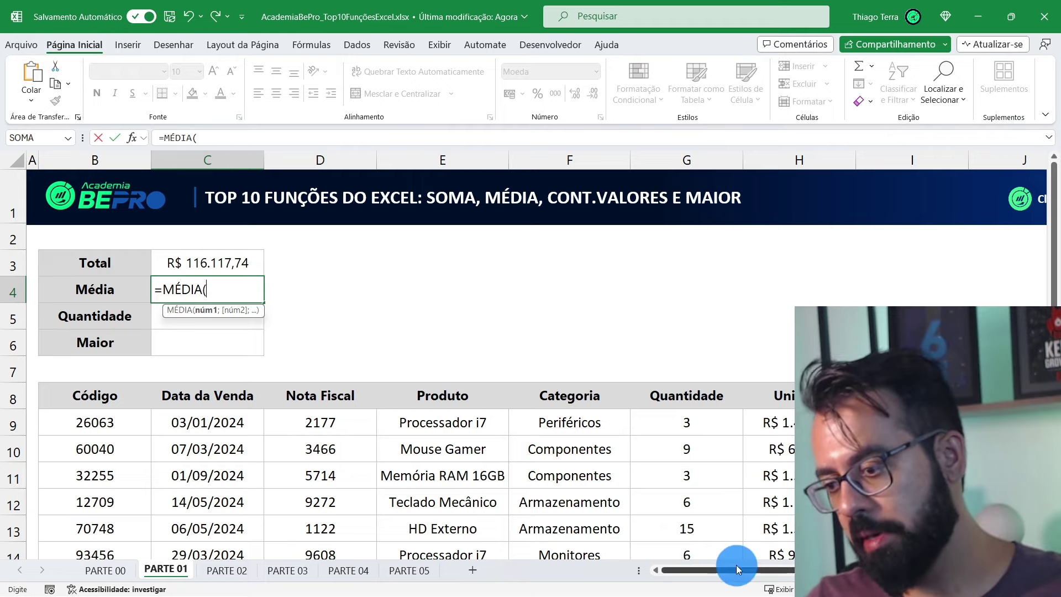
left_click_drag(736, 569, 781, 570)
mouse_move(661, 421)
left_mouse_down()
mouse_move(664, 579)
mouse_move(675, 524)
left_mouse_up()
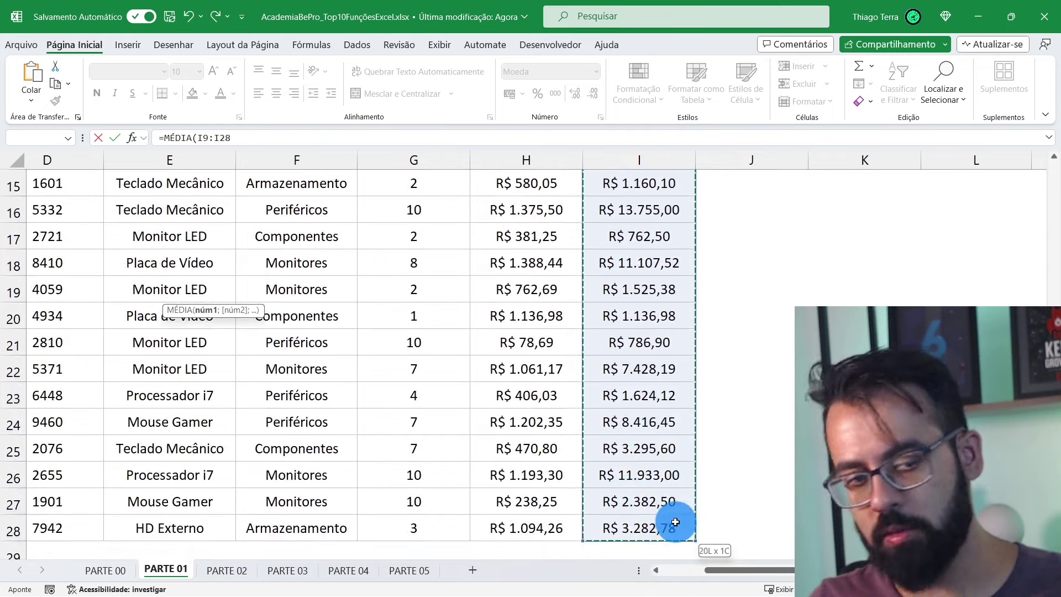
key("Escape")
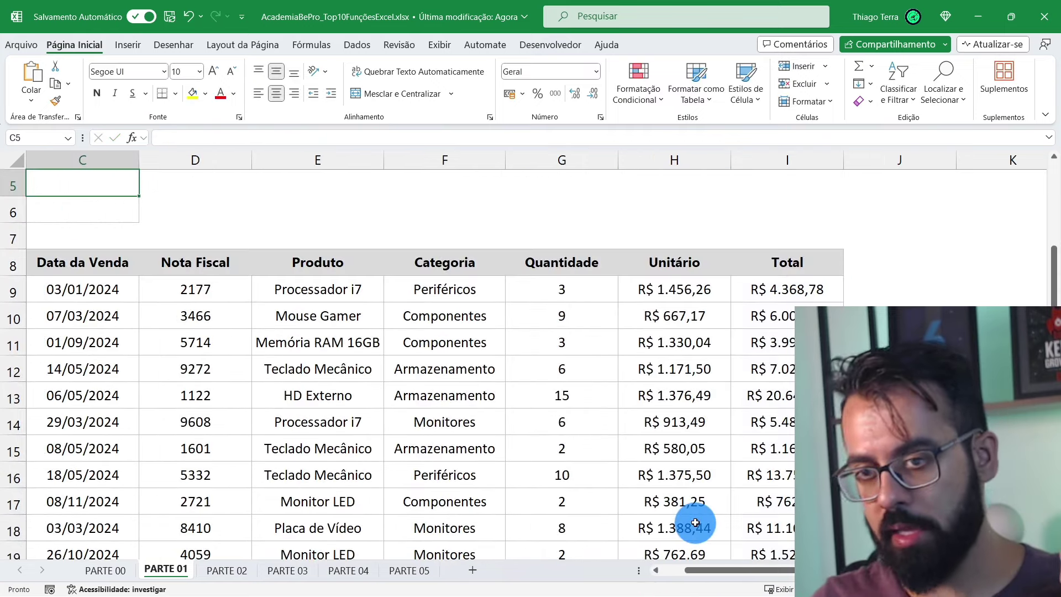
- Step through C3 to C5 to check the Total and Média formulas
key("Up")
key("Up")
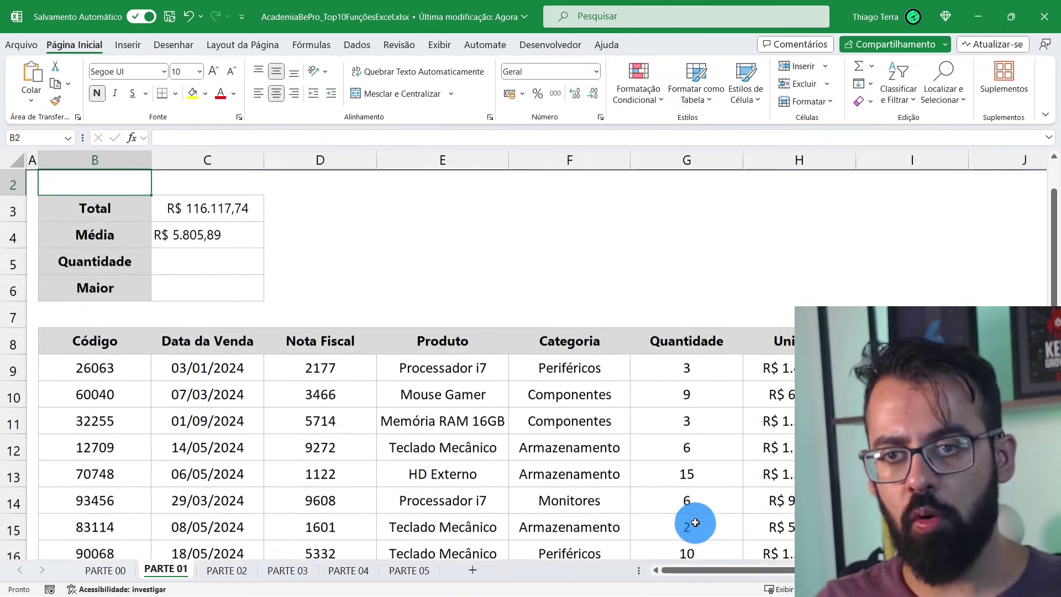
key("Down")
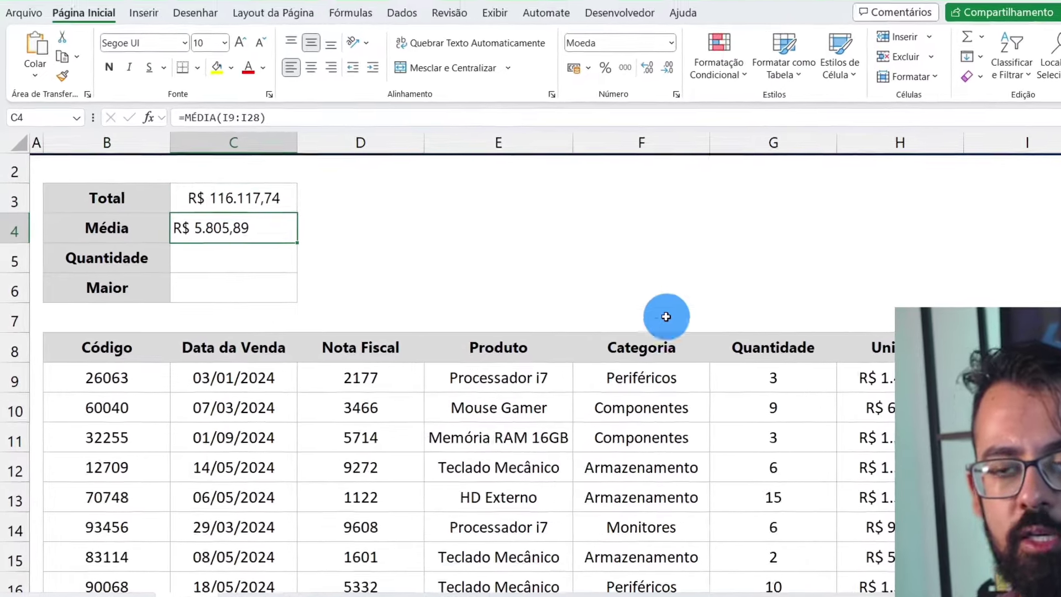
key("Down")
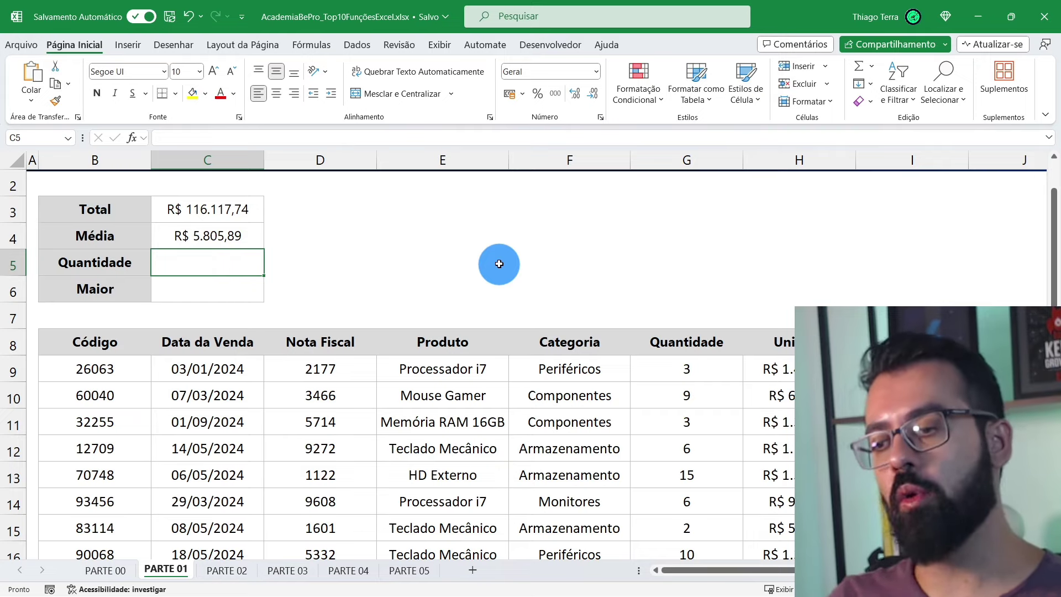
scroll(376, 319, "right", 3)
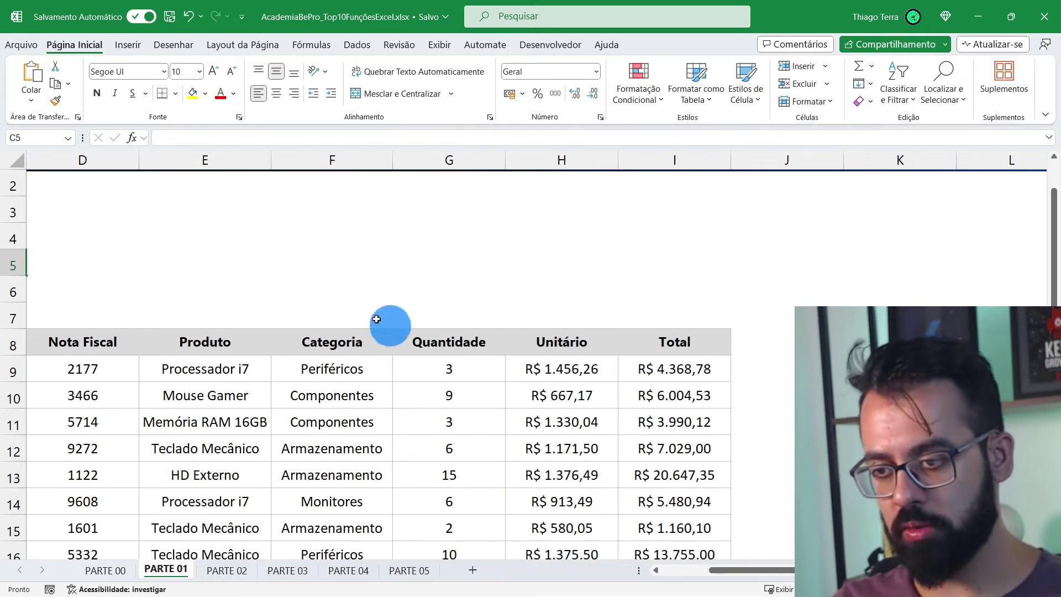
left_click_drag(475, 369, 464, 527)
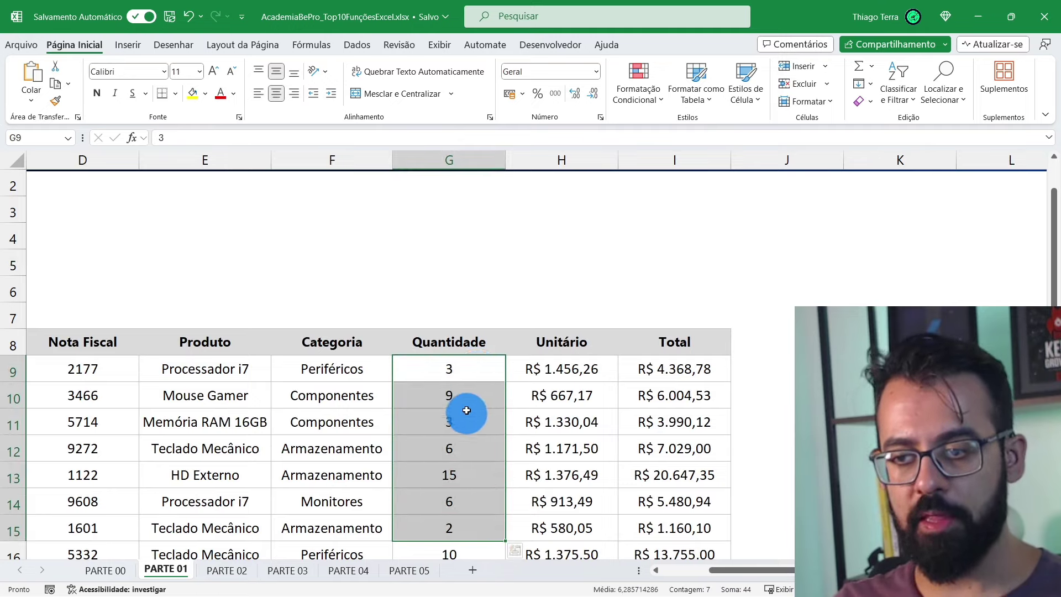
scroll(467, 411, "down", 2)
scroll(469, 420, "down", 1)
scroll(475, 398, "up", 3)
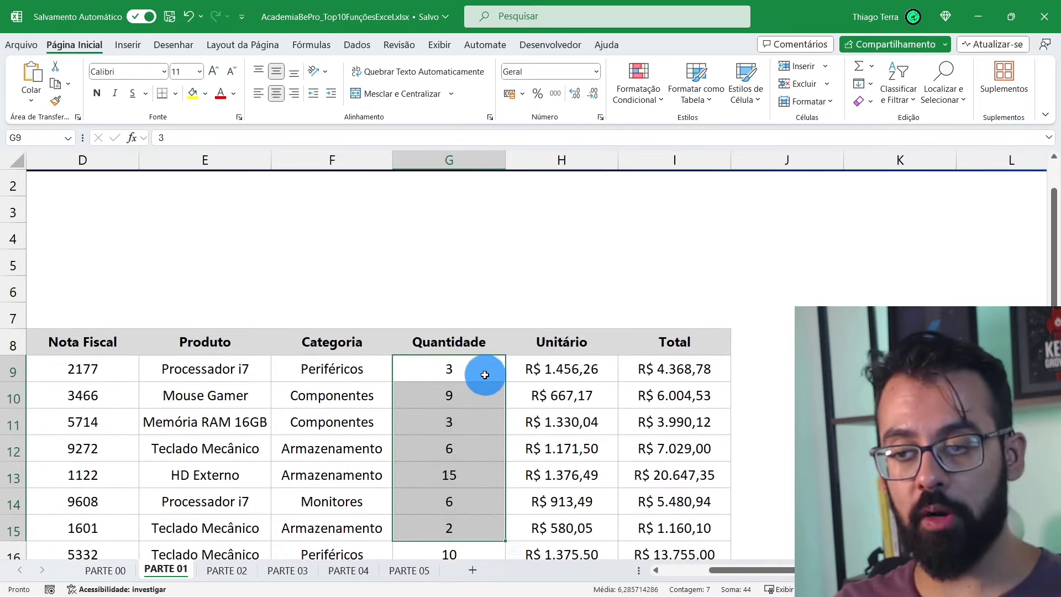
mouse_move(485, 375)
left_mouse_down()
mouse_move(476, 486)
mouse_move(484, 473)
left_mouse_up()
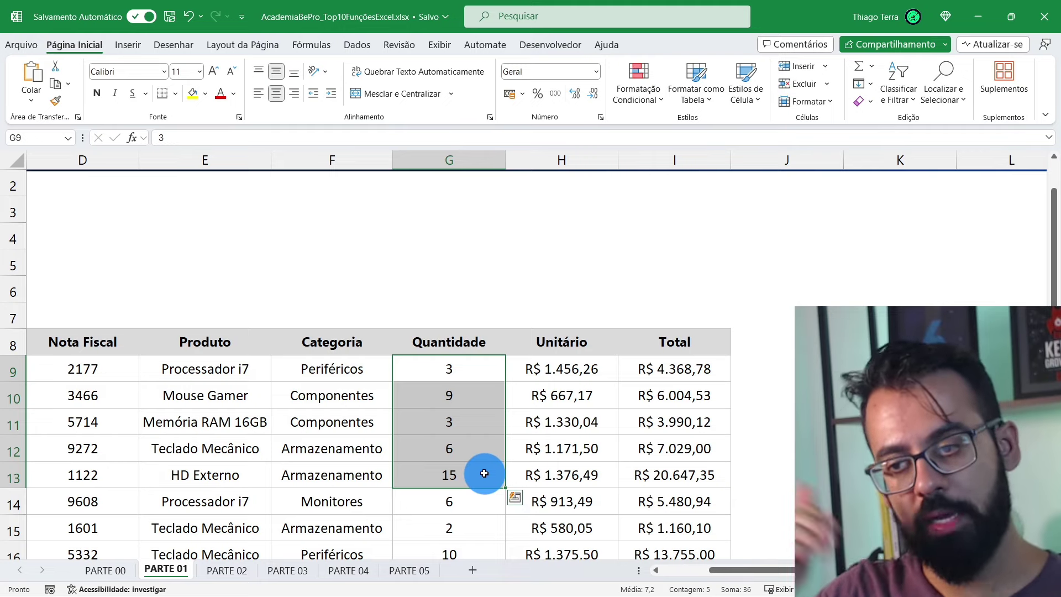
left_click_drag(744, 566, 660, 562)
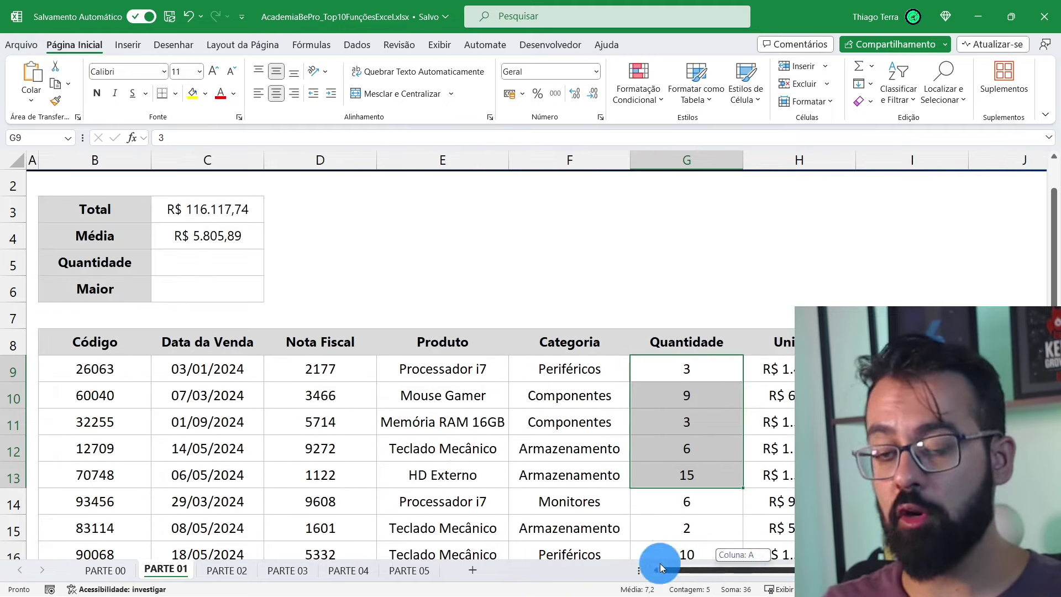
left_click(191, 261)
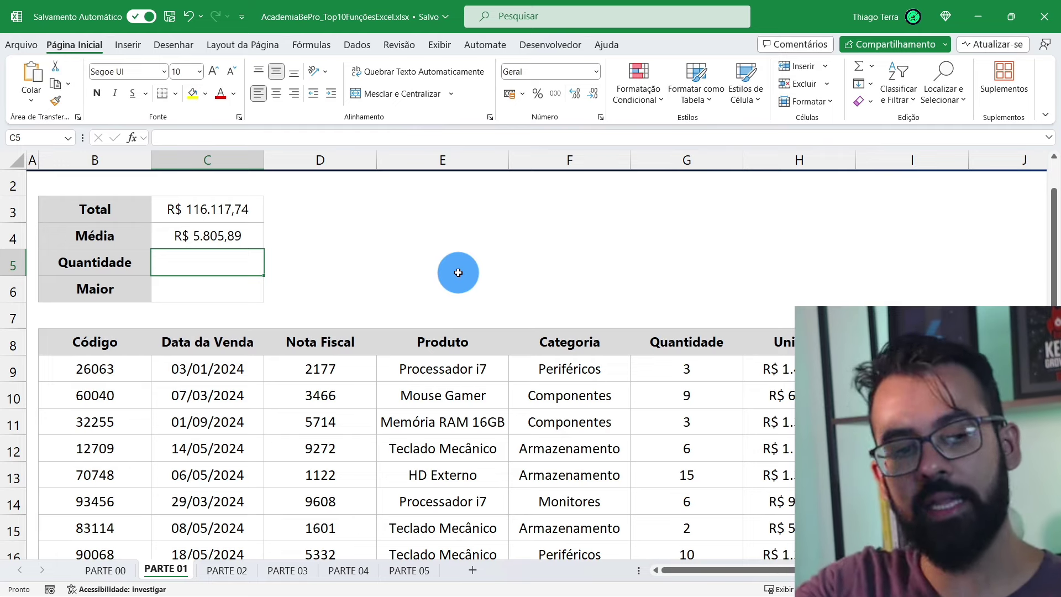
left_click(420, 395)
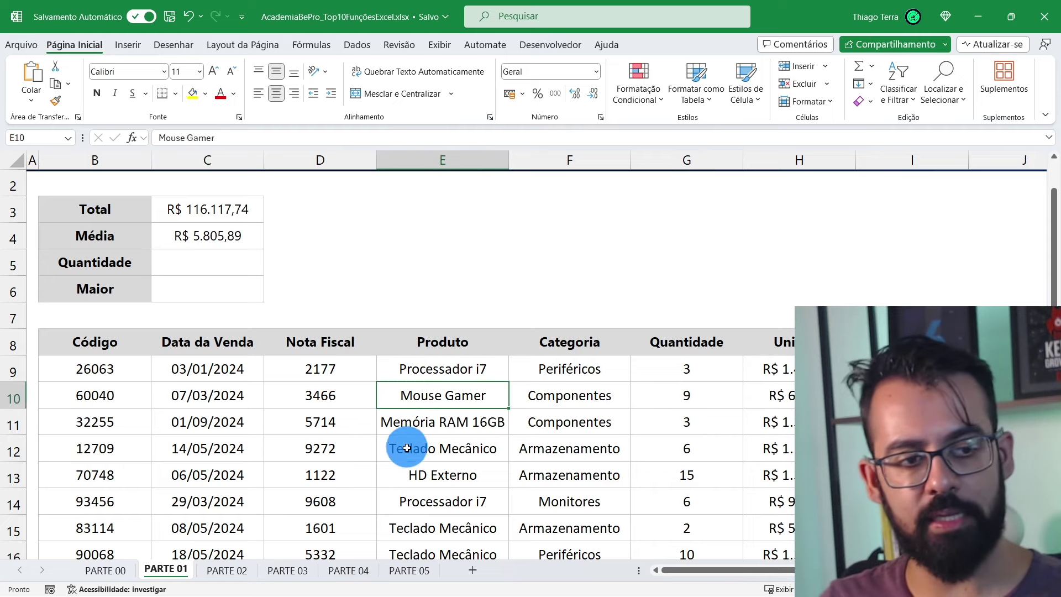
left_click(421, 475)
left_click(418, 517)
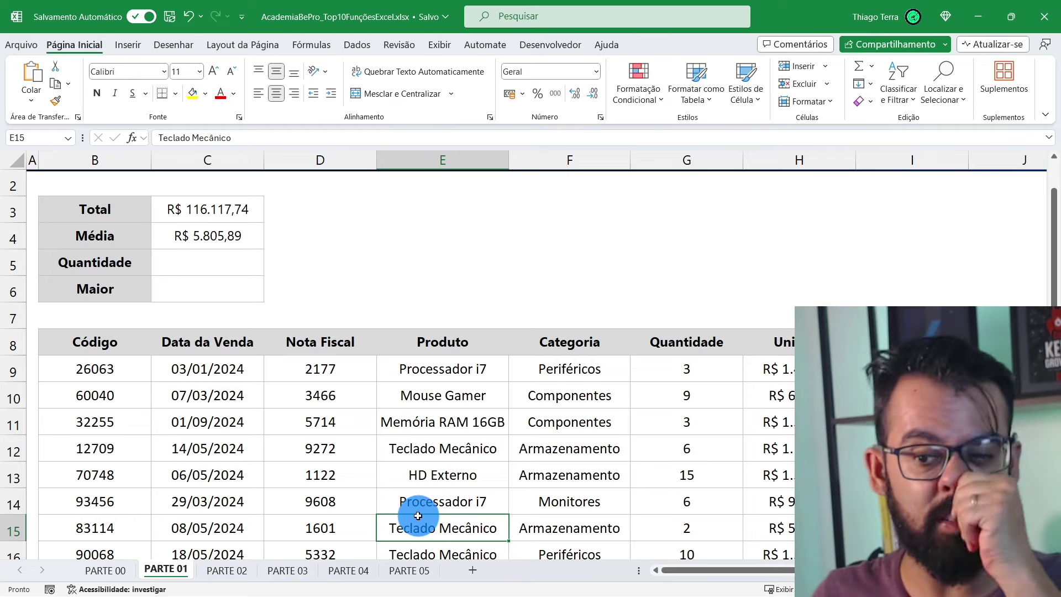
left_click(220, 268)
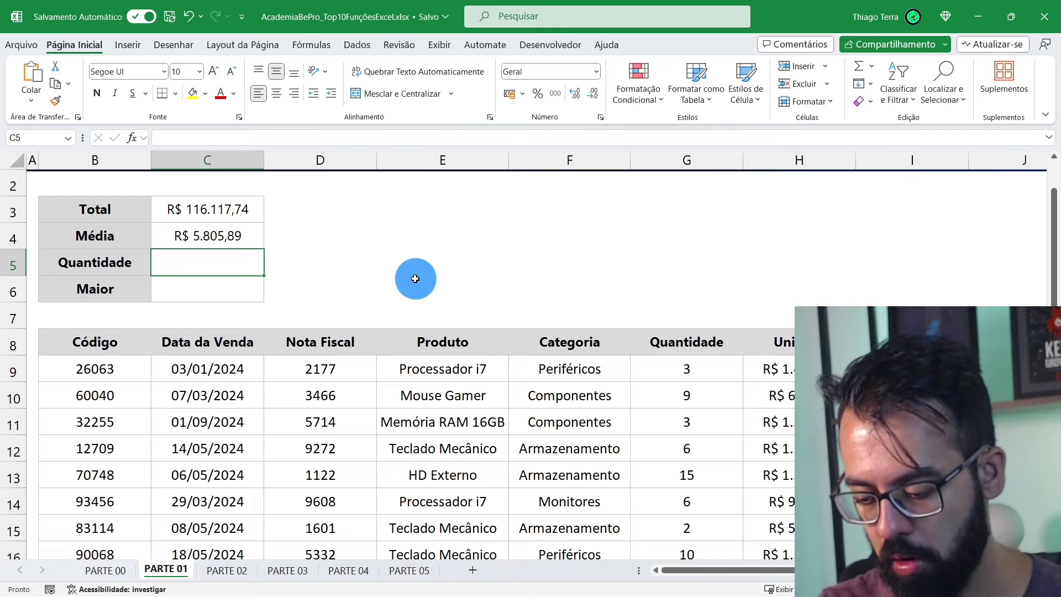
- Enter =CONT.VALORES(D9:D28) in C5 to count the 20 Nota Fiscal entries
type("=CONT.")
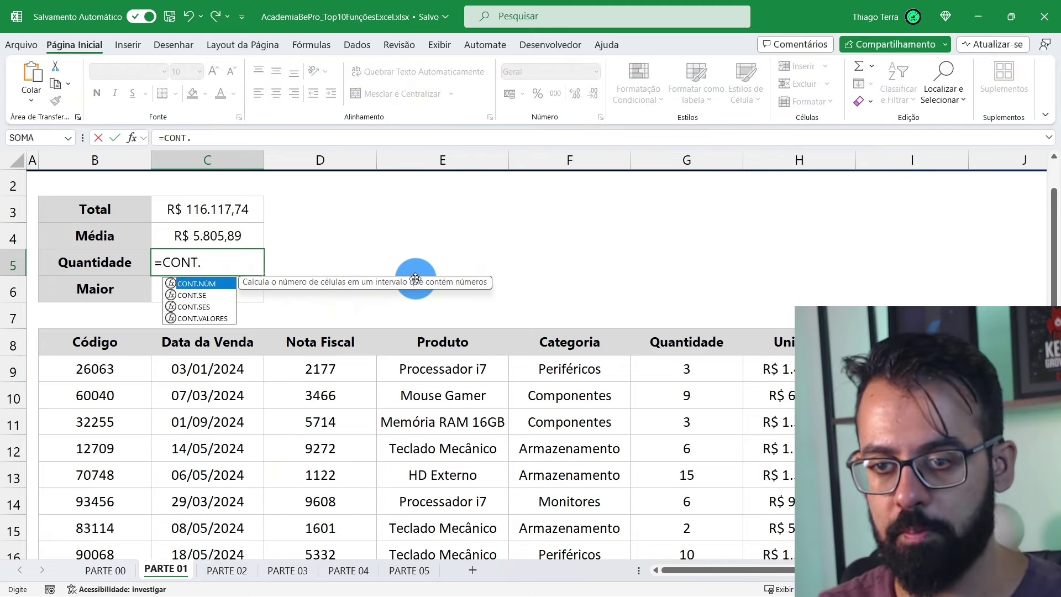
type("VA")
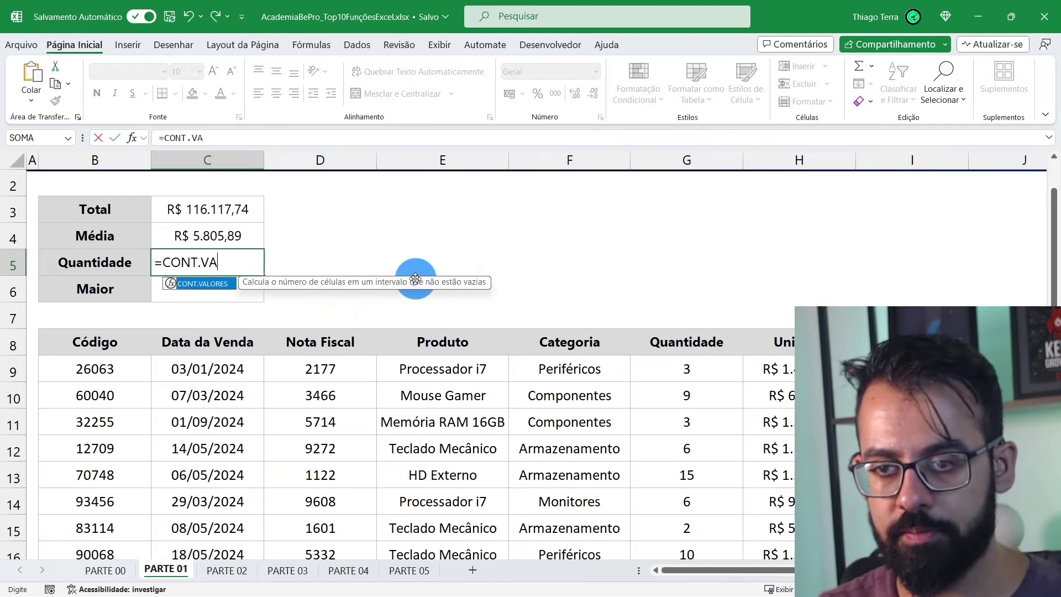
key("Tab")
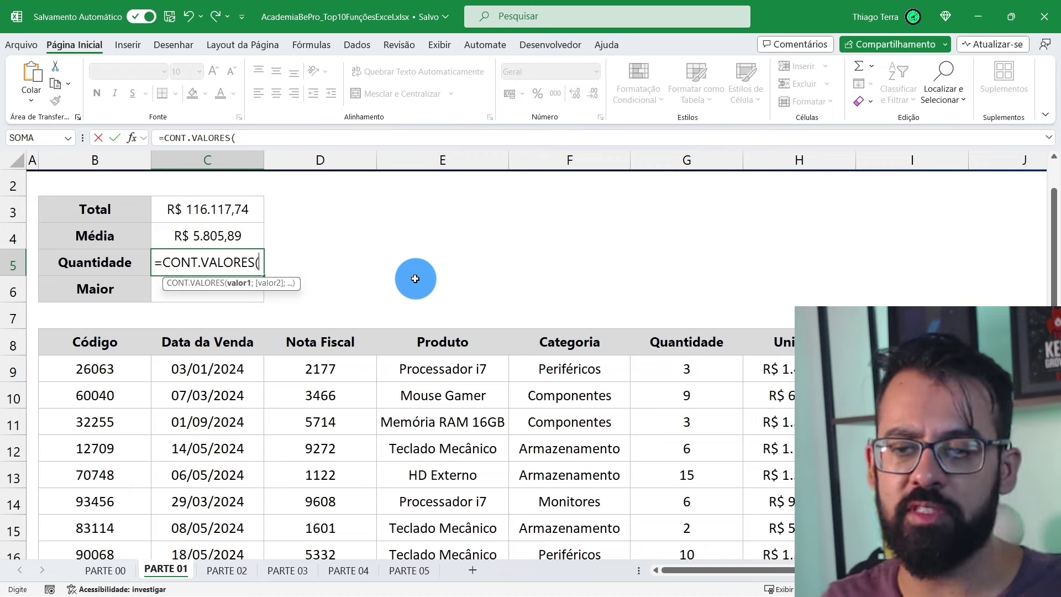
left_click(356, 370)
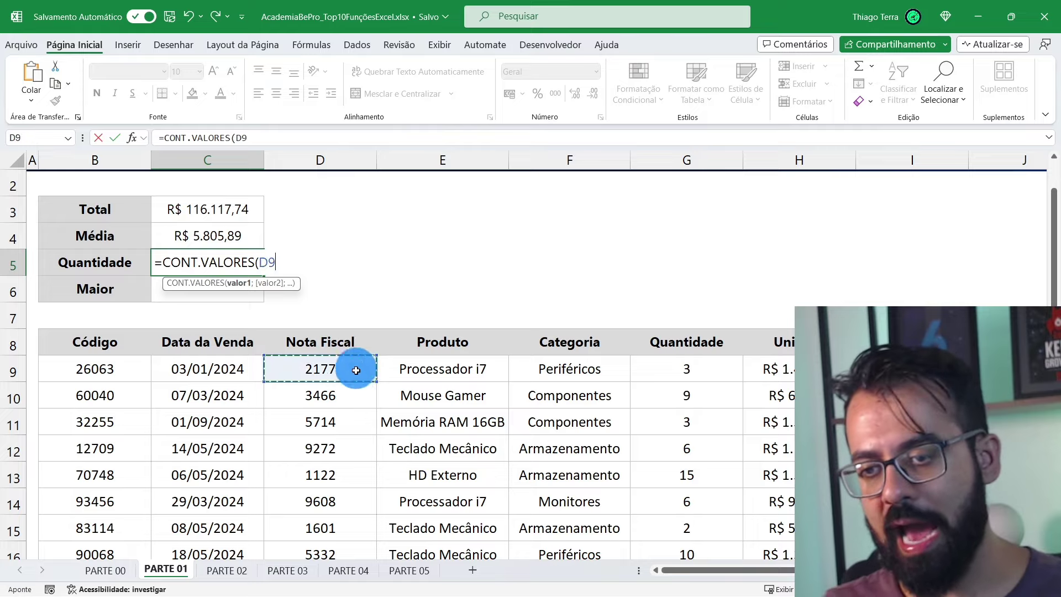
mouse_move(355, 370)
left_mouse_down()
mouse_move(357, 572)
mouse_move(367, 502)
left_mouse_up()
scroll(370, 506, "up", 3)
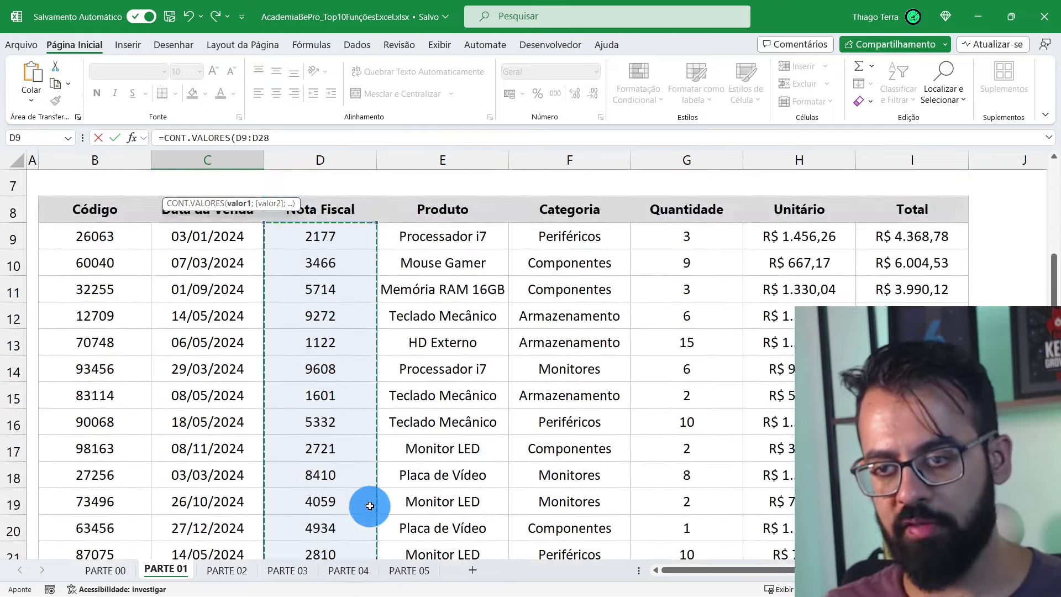
scroll(370, 505, "up", 1)
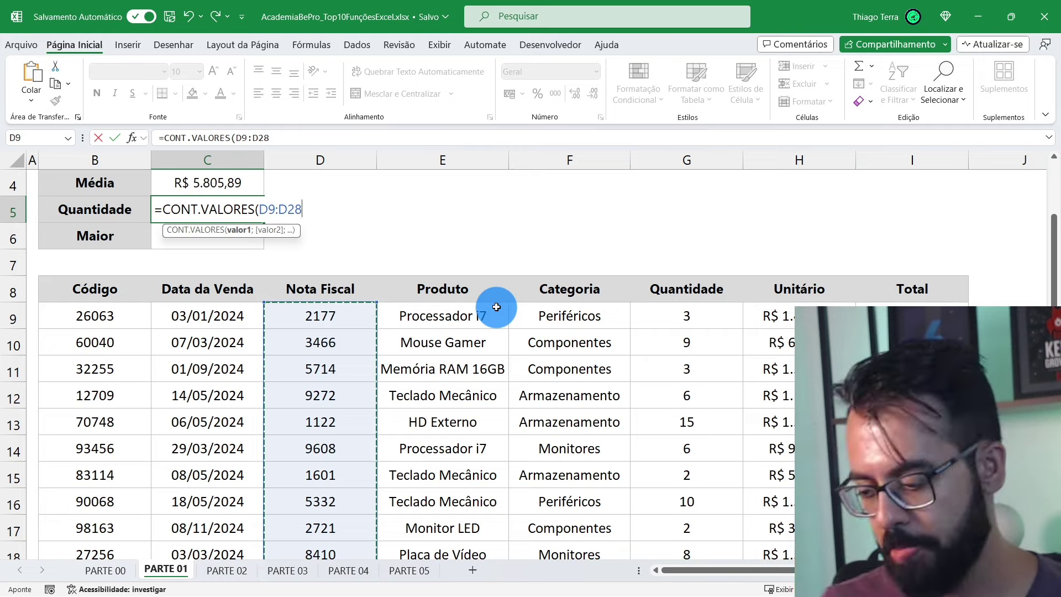
key("Return")
key("Up")
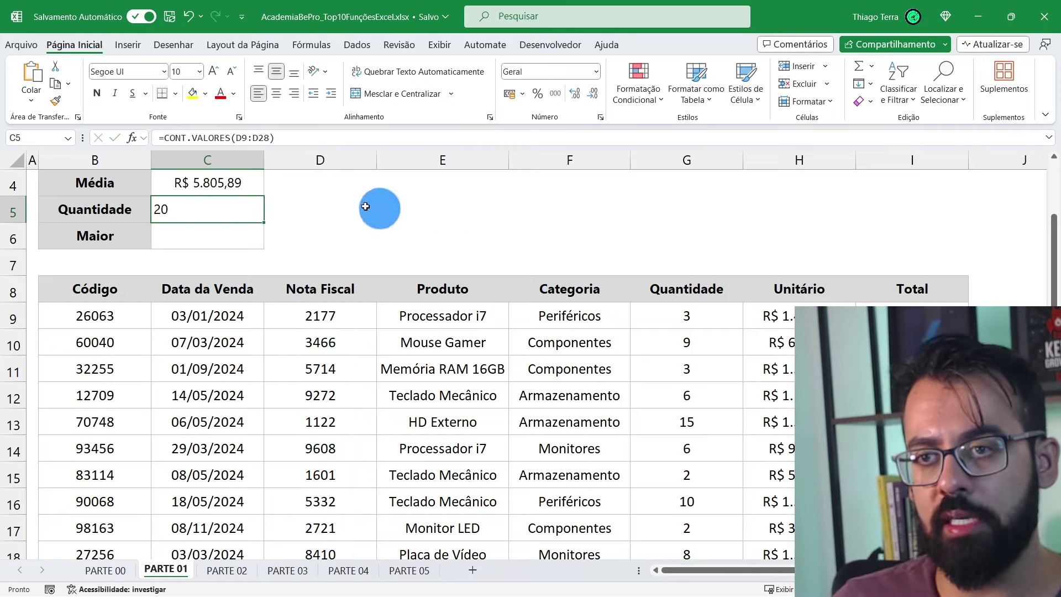
- Centre the Quantidade result, then clear D10:D11 to show the count drop to 18
left_click(271, 95)
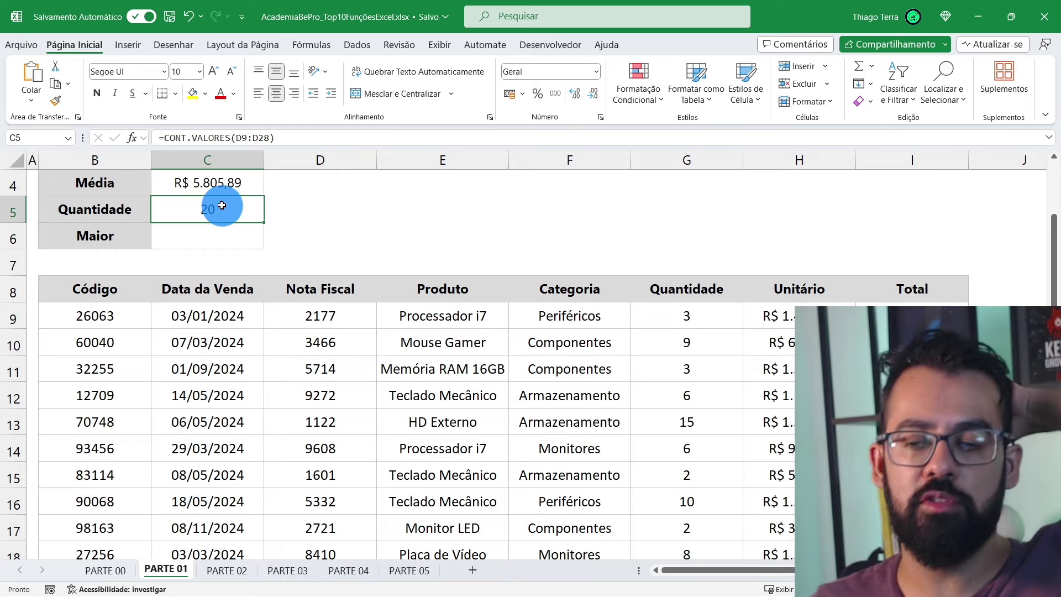
left_click(310, 334)
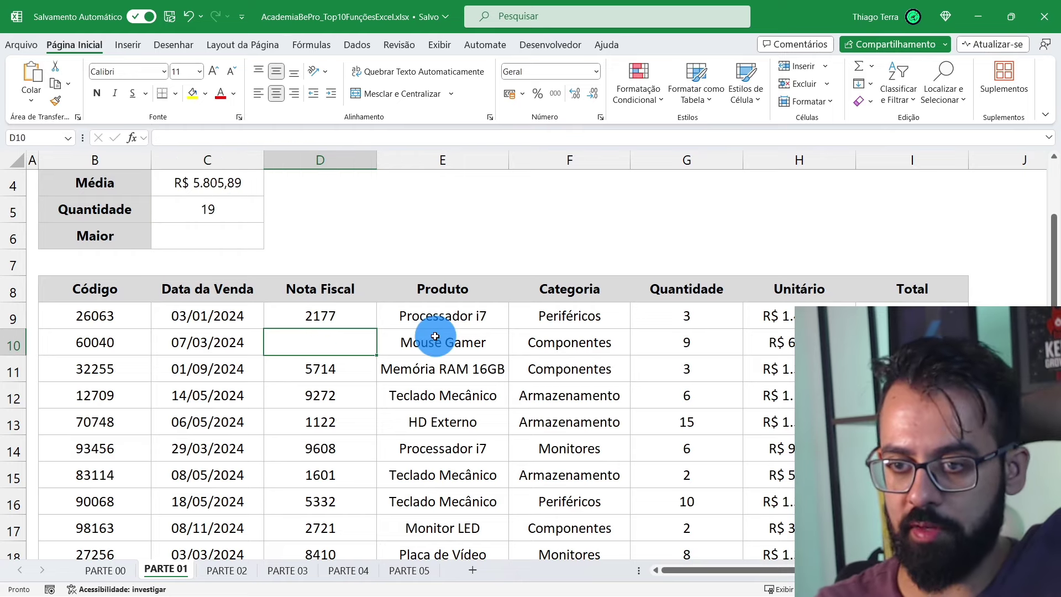
key("Down")
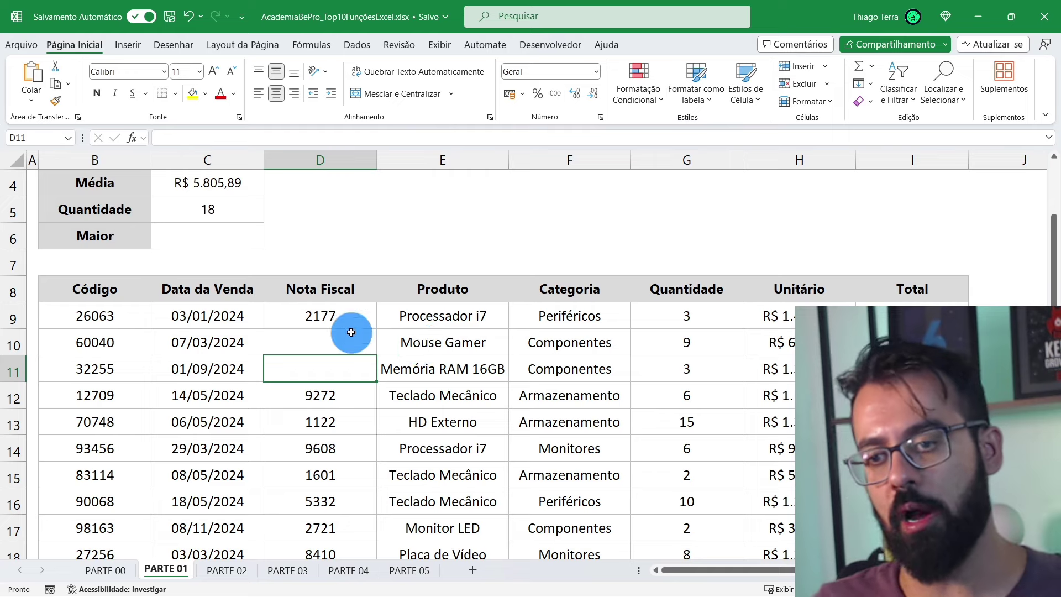
left_click_drag(350, 334, 348, 396)
left_click_drag(347, 351, 359, 330)
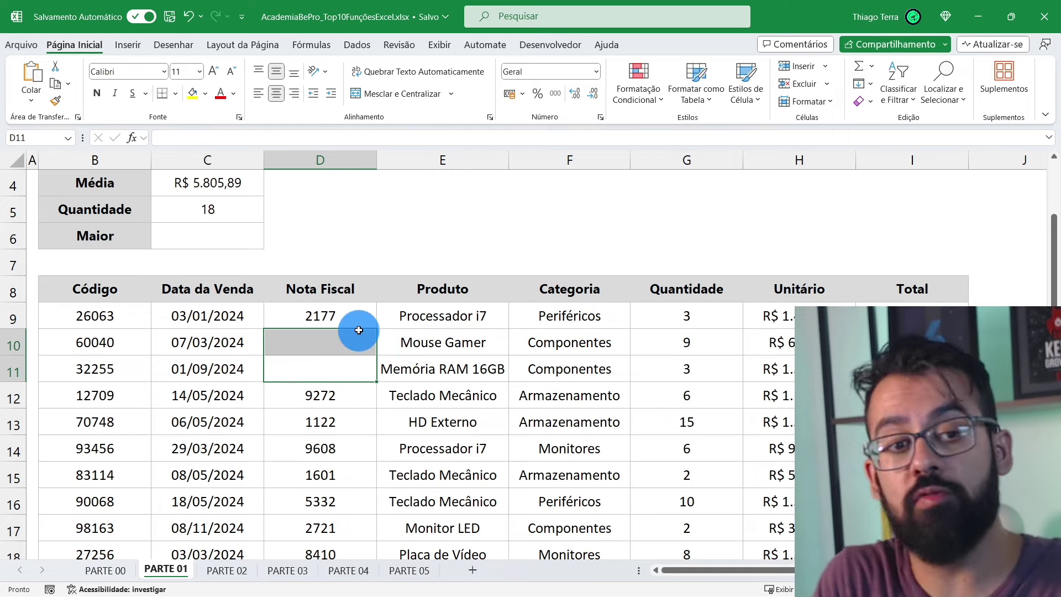
left_click(218, 209)
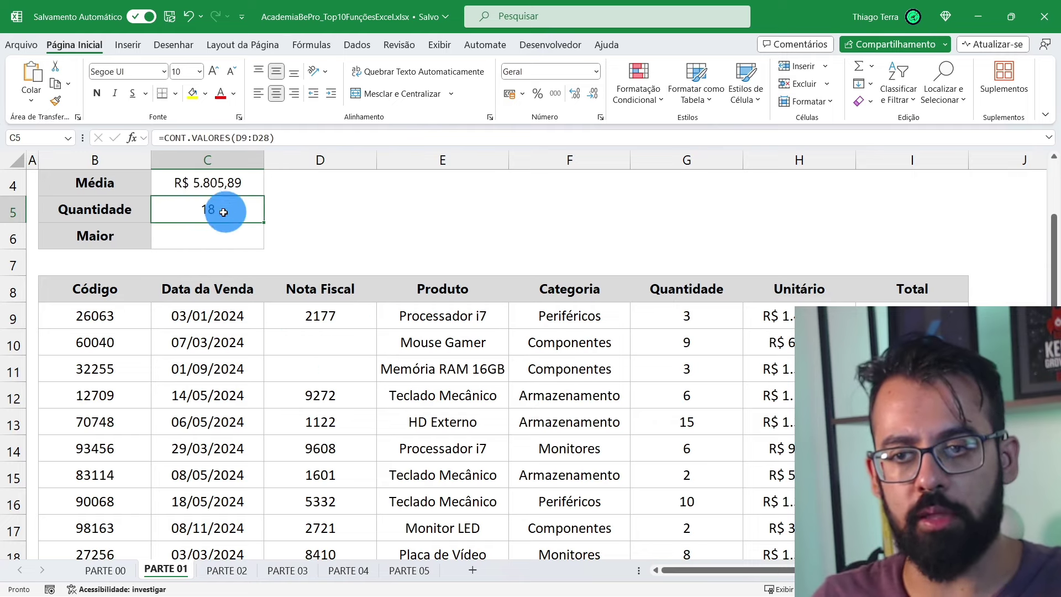
- Undo both deletions to restore the count to 20, then select the Maior cell C6
left_click(191, 16)
left_click(191, 16)
left_click(215, 236)
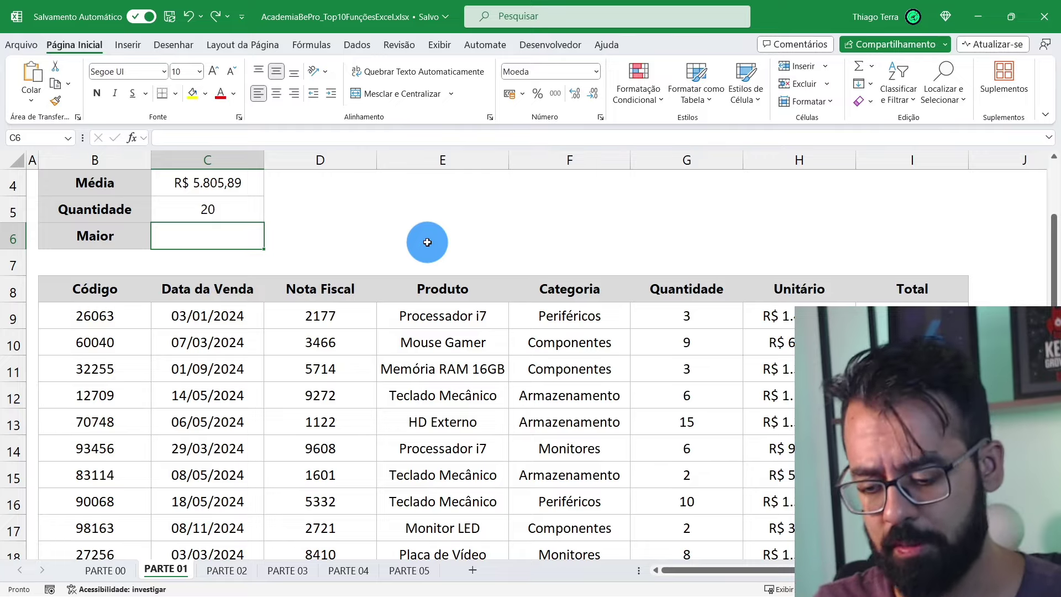
- Enter =MAIOR(I9:I28;1) in C6 to return the largest sale, R$ 20.647,35
type("=")
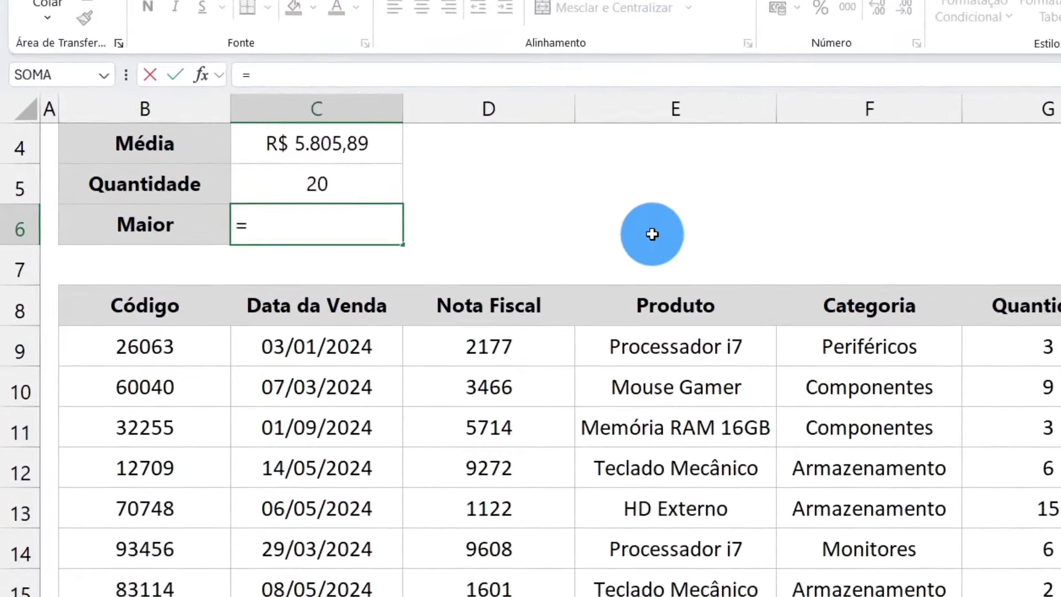
type("MAIOR")
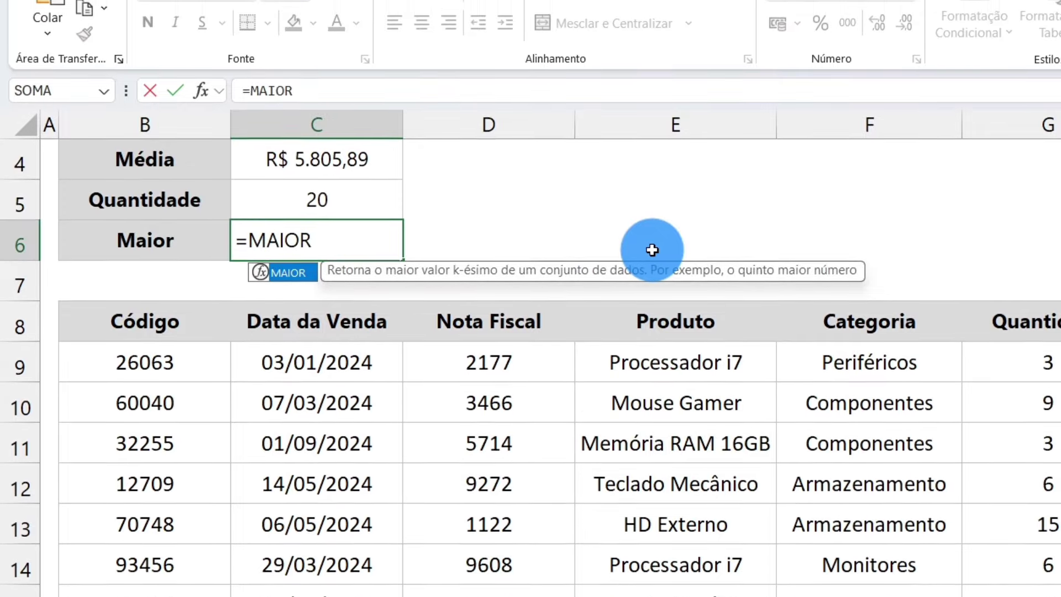
type("(")
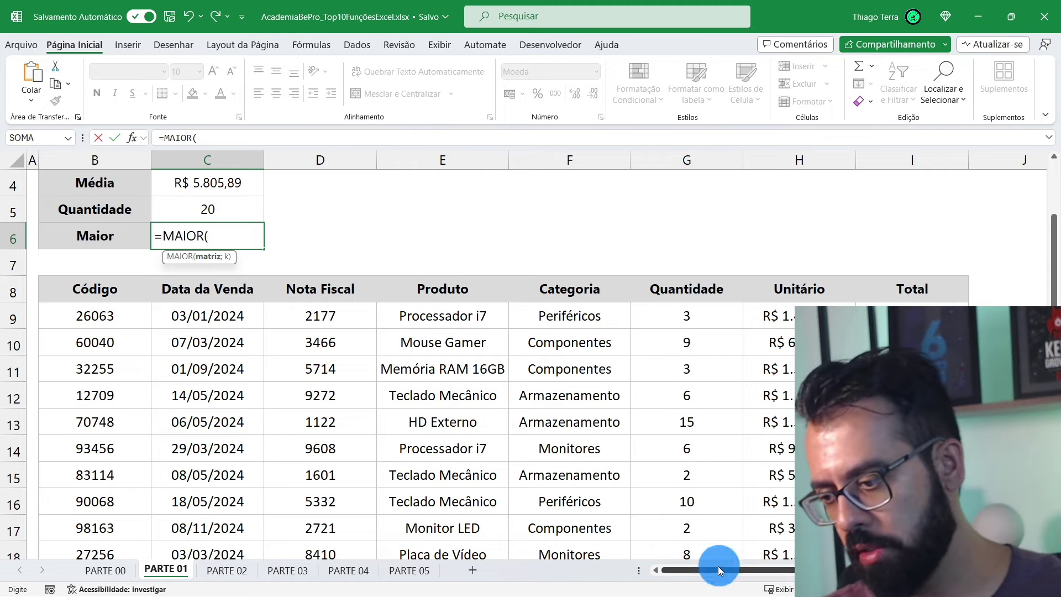
left_click_drag(718, 566, 803, 566)
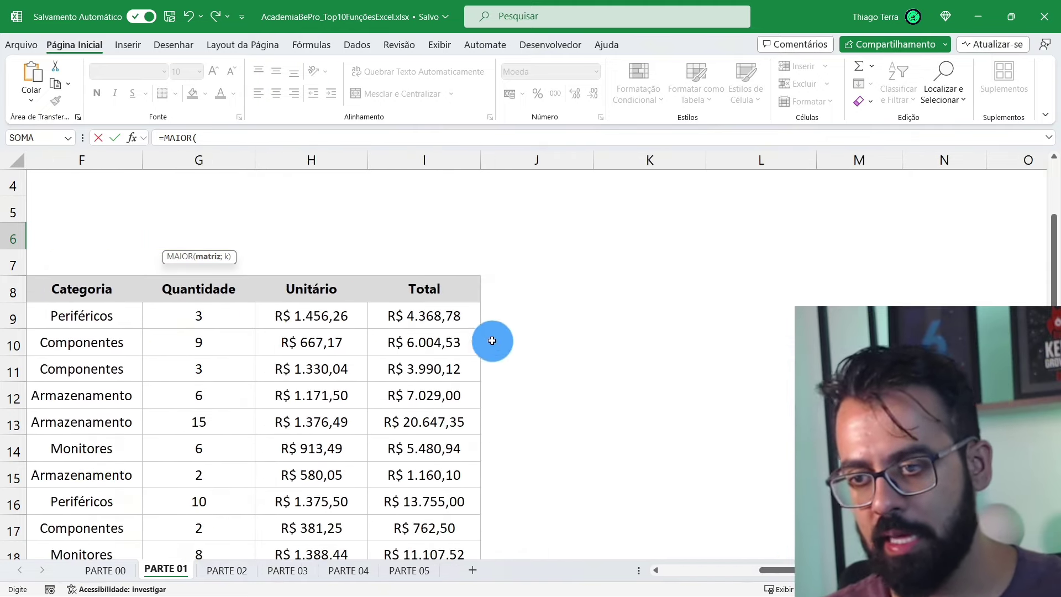
mouse_move(440, 316)
left_mouse_down()
mouse_move(456, 538)
mouse_move(455, 519)
left_mouse_up()
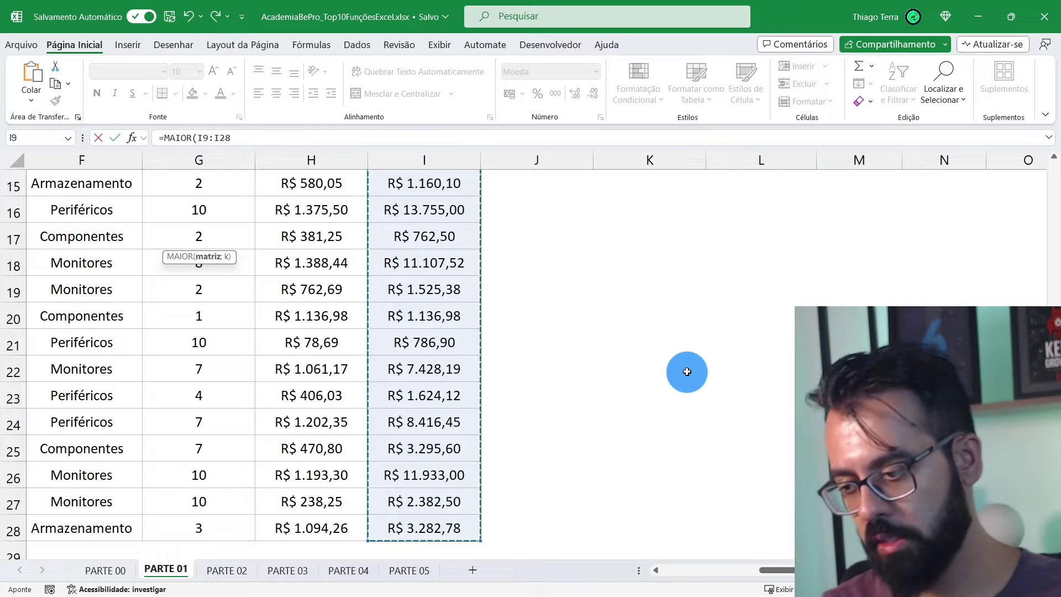
scroll(770, 562, "left", 3)
scroll(516, 504, "up", 4)
type(";1)")
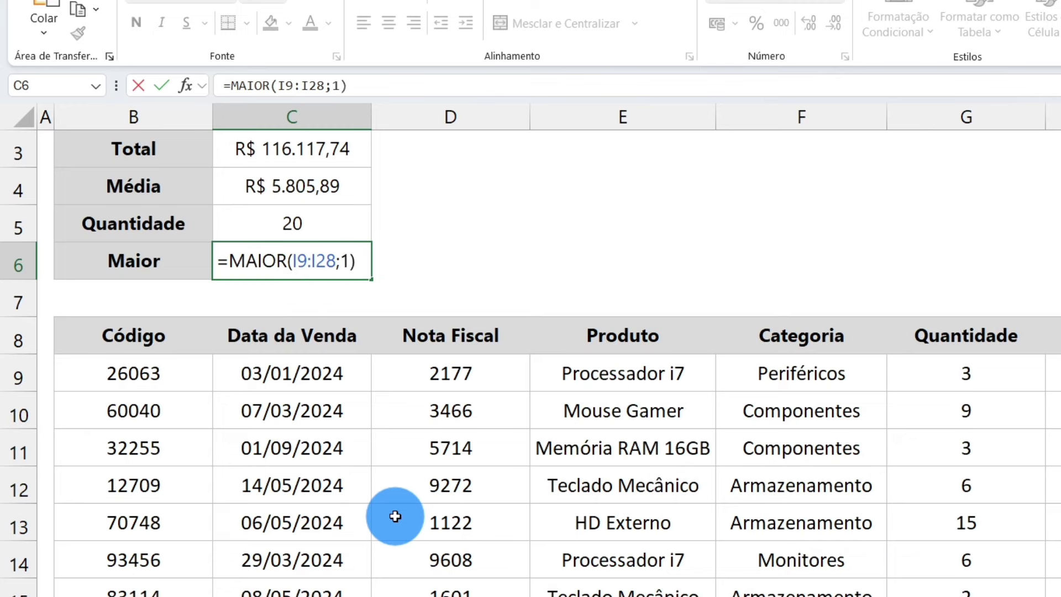
key("Return")
key("Up")
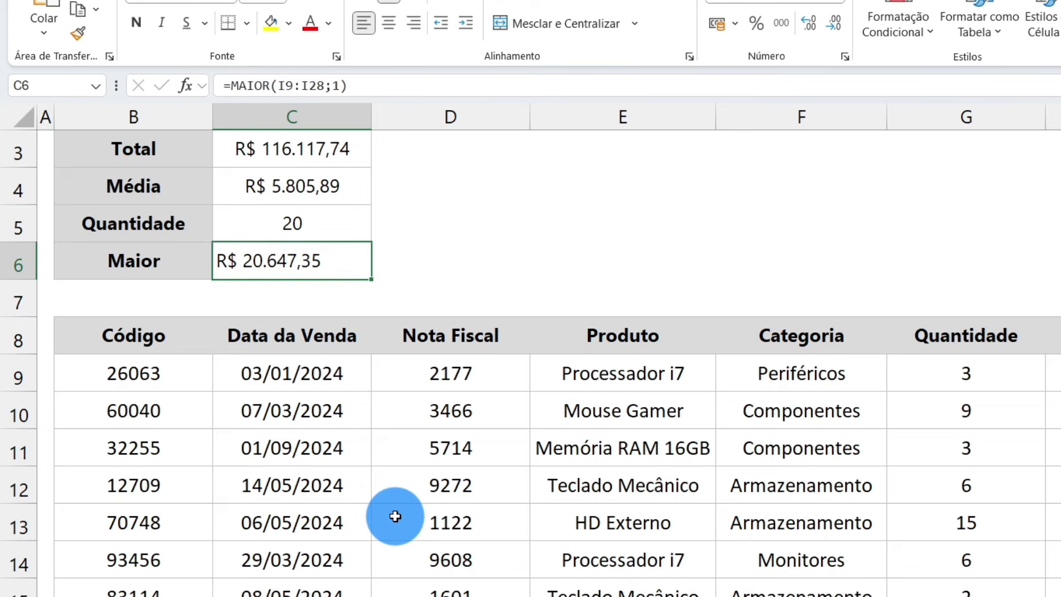
- Try the MAIOR k argument in C6 as 2, then set it back to 1
double_click(348, 261)
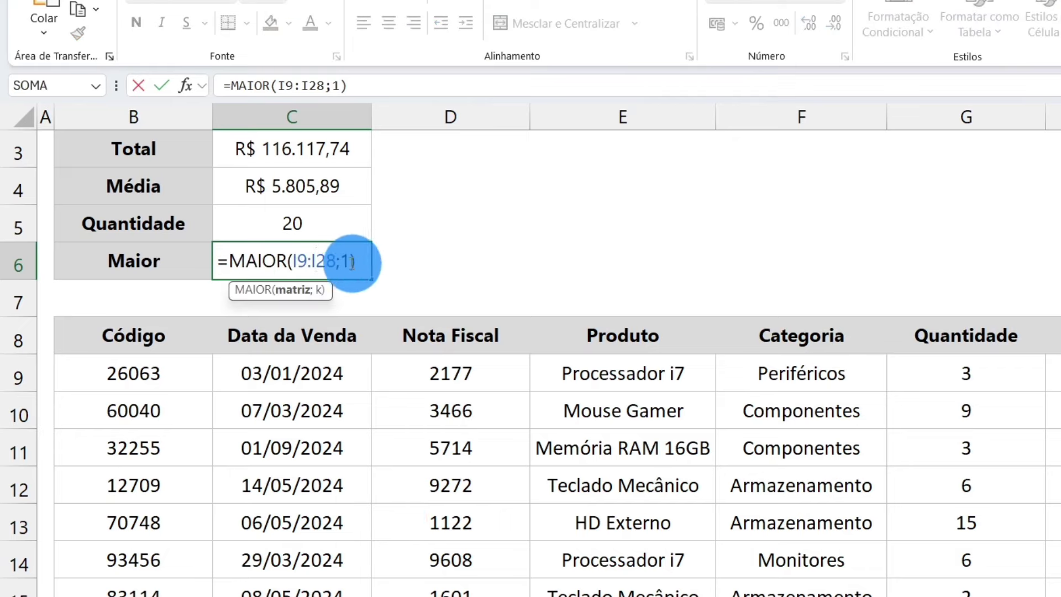
double_click(344, 261)
type("2")
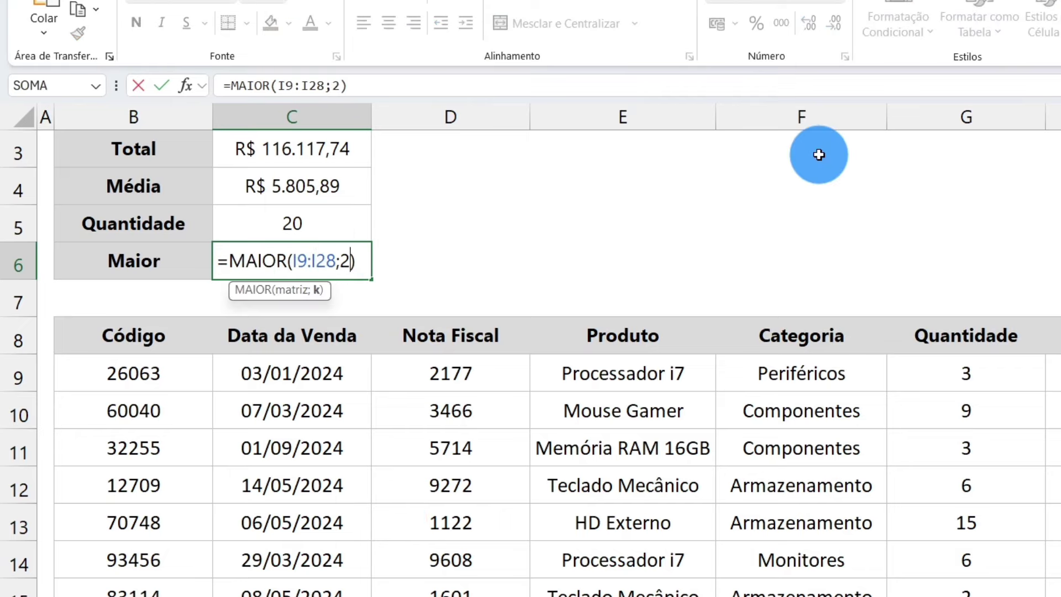
key("Return")
key("Up")
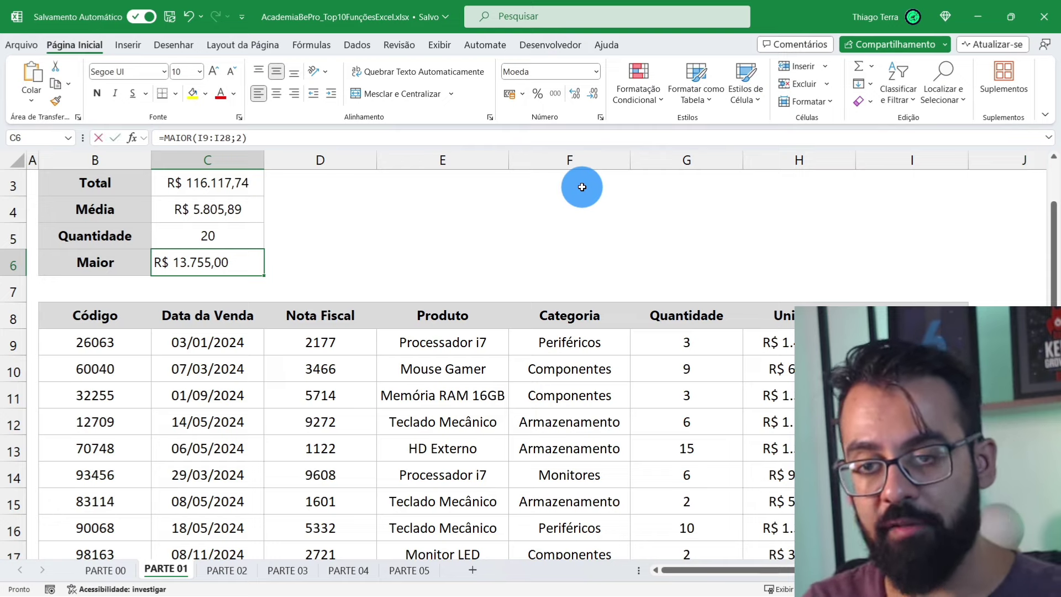
key("F2")
type("1")
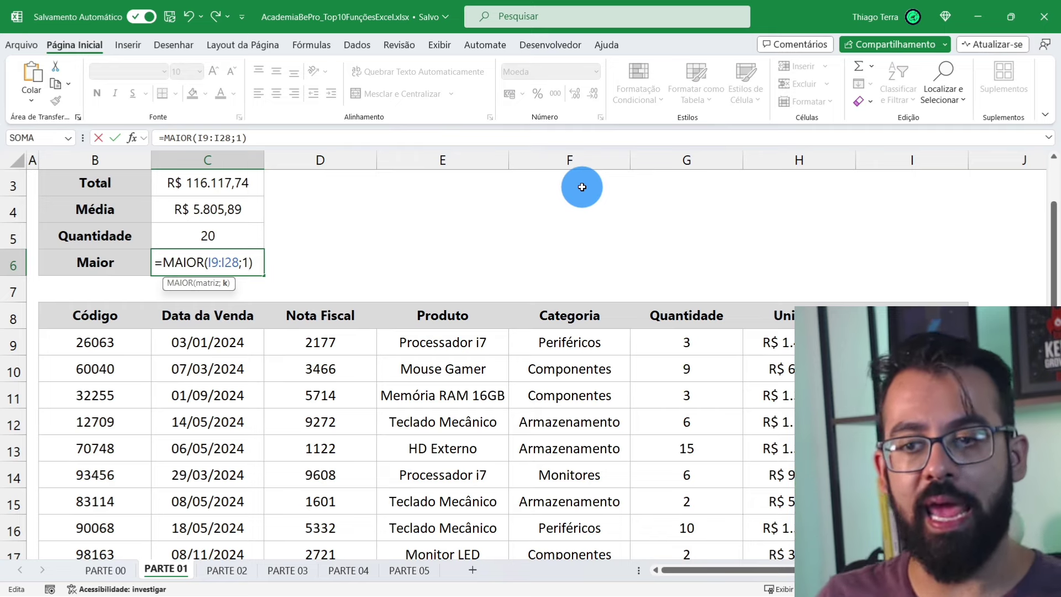
key("Return")
key("Up")
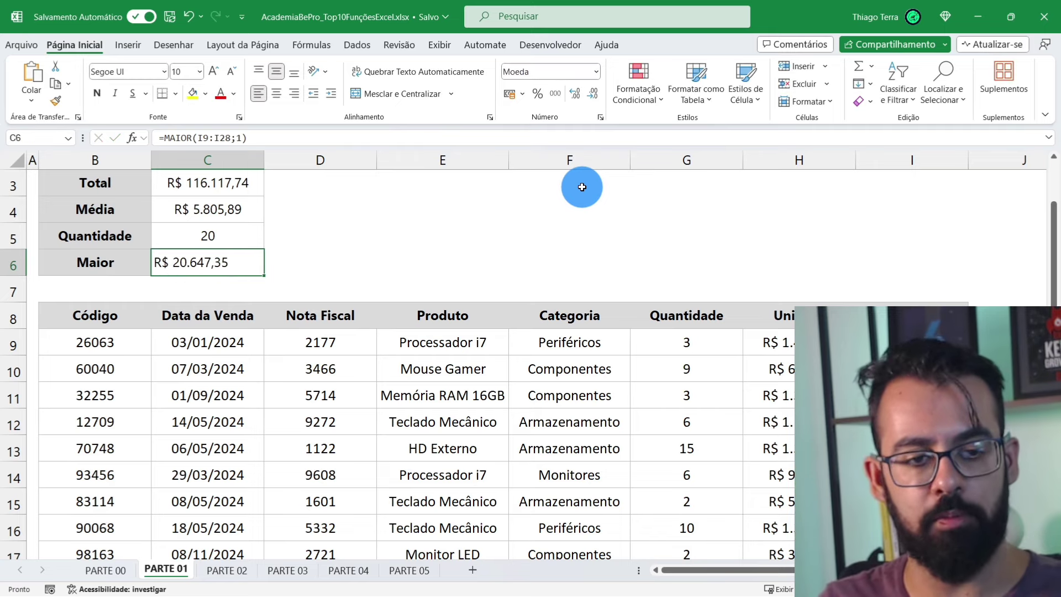
- Change the k argument to 2 so C6 shows R$ 13.755,00
key("F2")
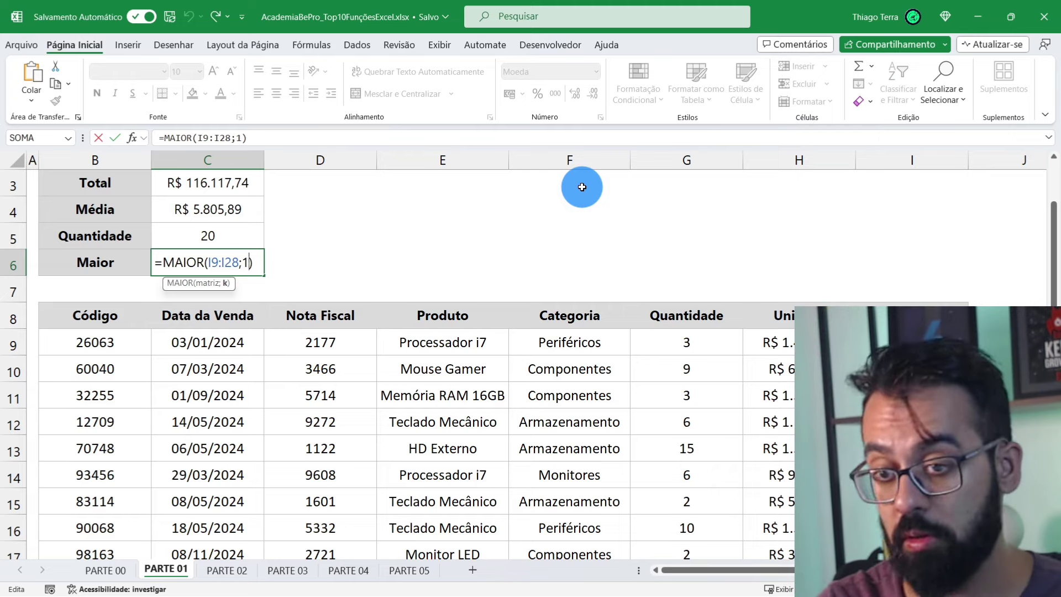
key("BackSpace")
type("2")
key("Return")
key("Up")
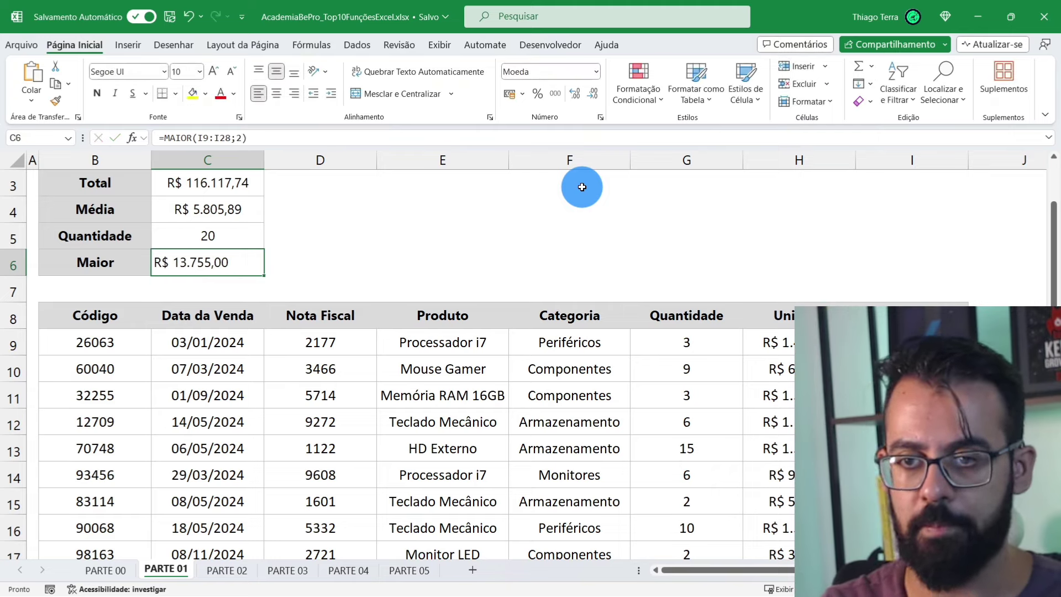
scroll(570, 212, "up", 1)
left_click_drag(243, 268, 238, 341)
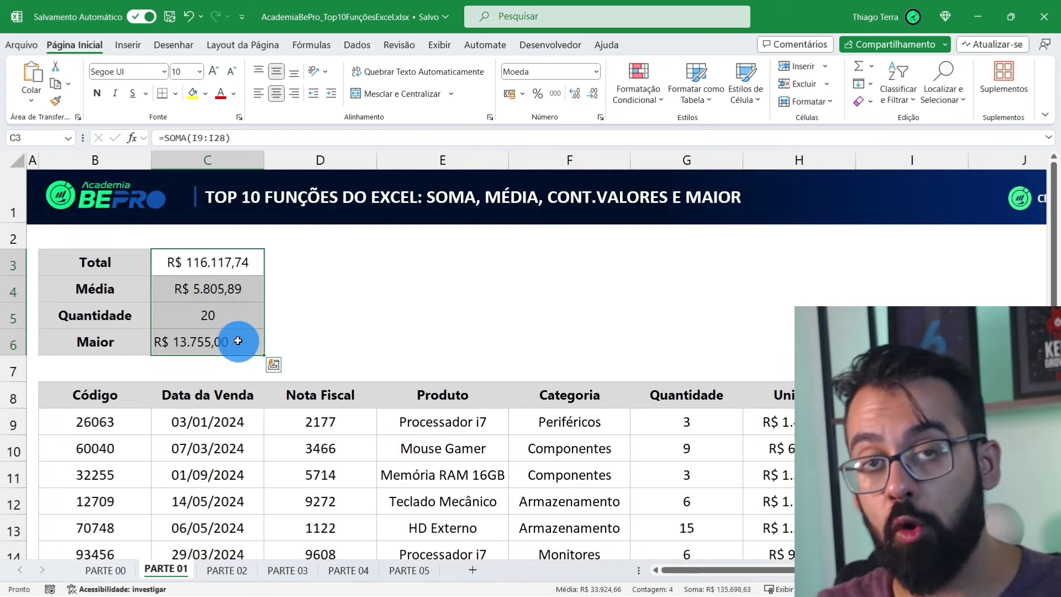
- Toggle right and centre alignment on the summary values C3:C6, then deselect them
left_click(278, 93)
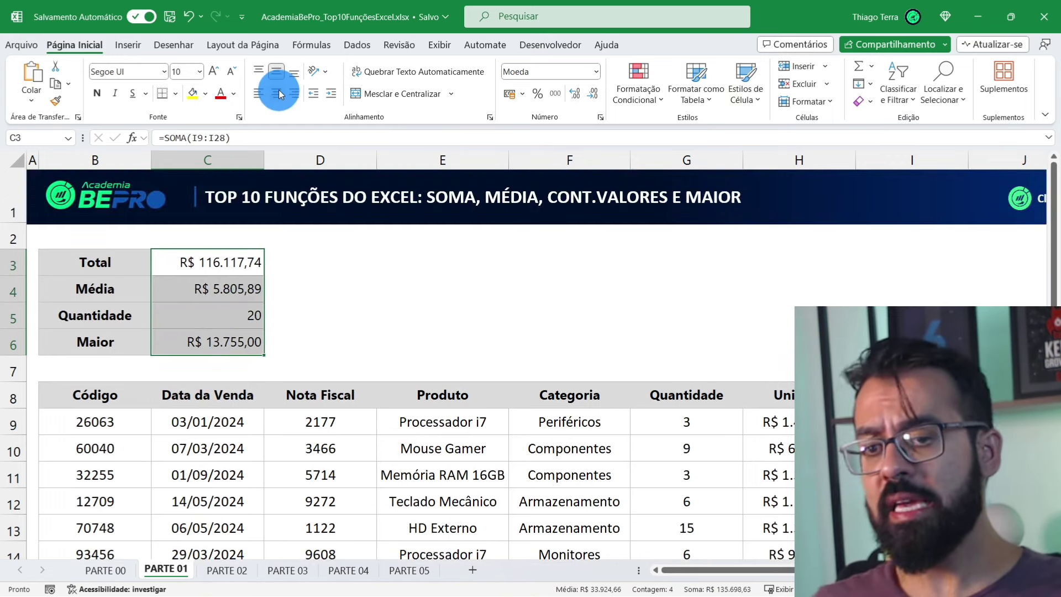
left_click(280, 94)
left_click(351, 271)
left_click(439, 264)
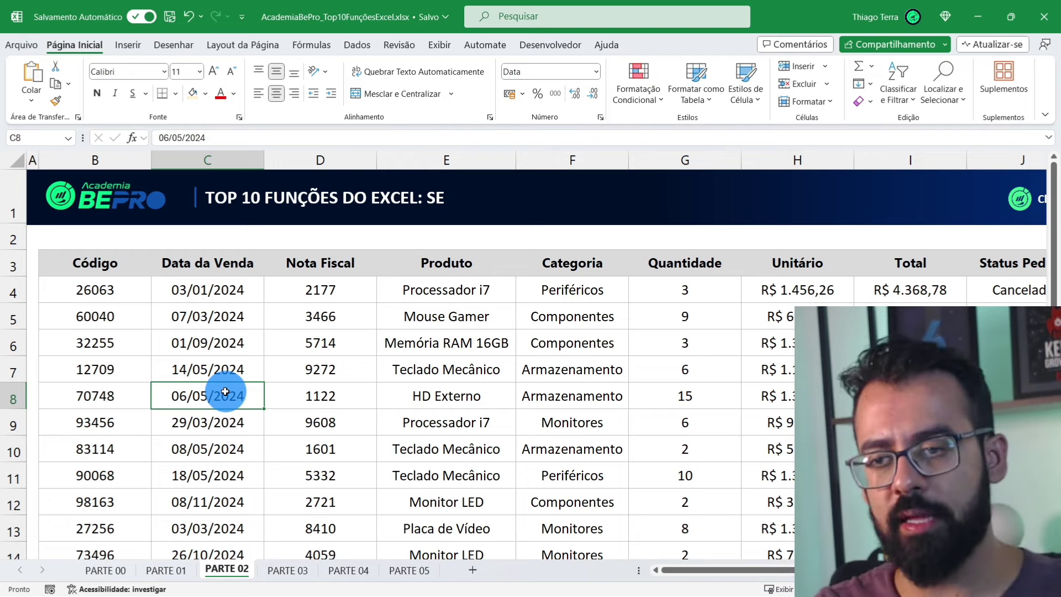
mouse_move(119, 263)
left_mouse_down()
mouse_move(912, 369)
mouse_move(912, 449)
left_mouse_up()
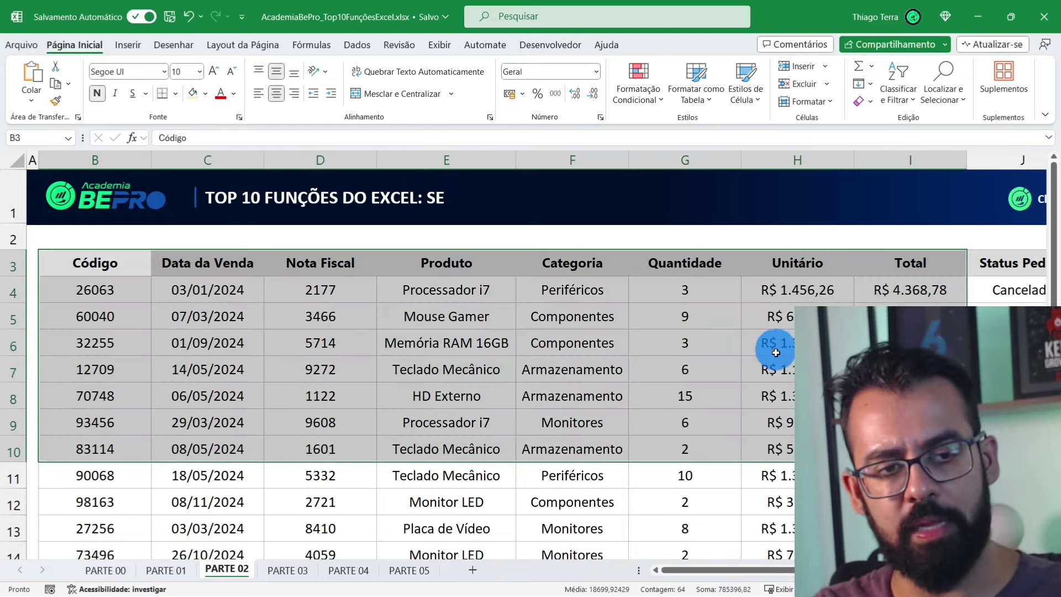
left_click_drag(684, 570, 796, 571)
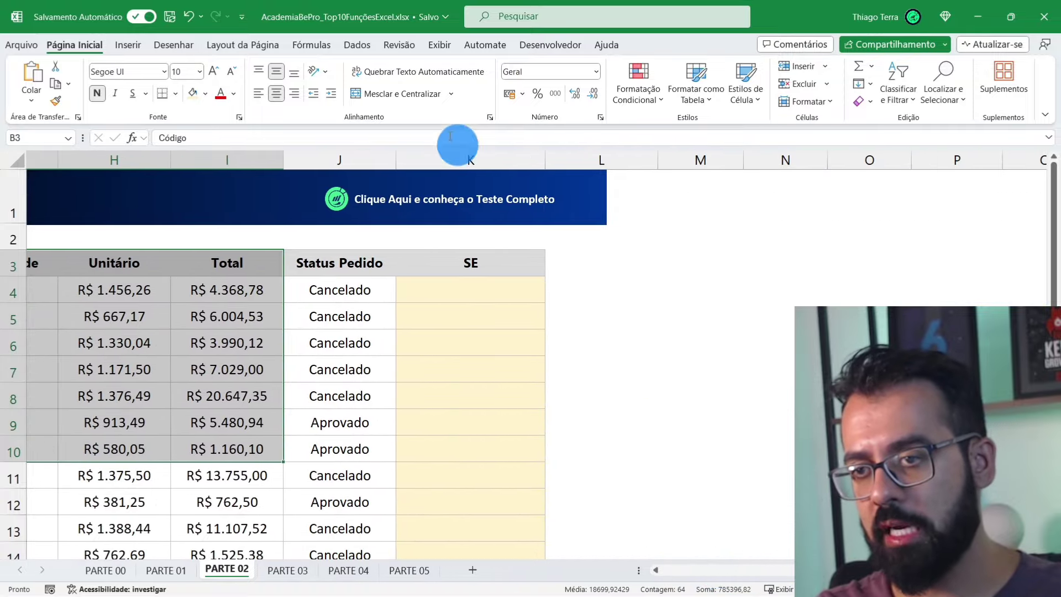
left_click(351, 160)
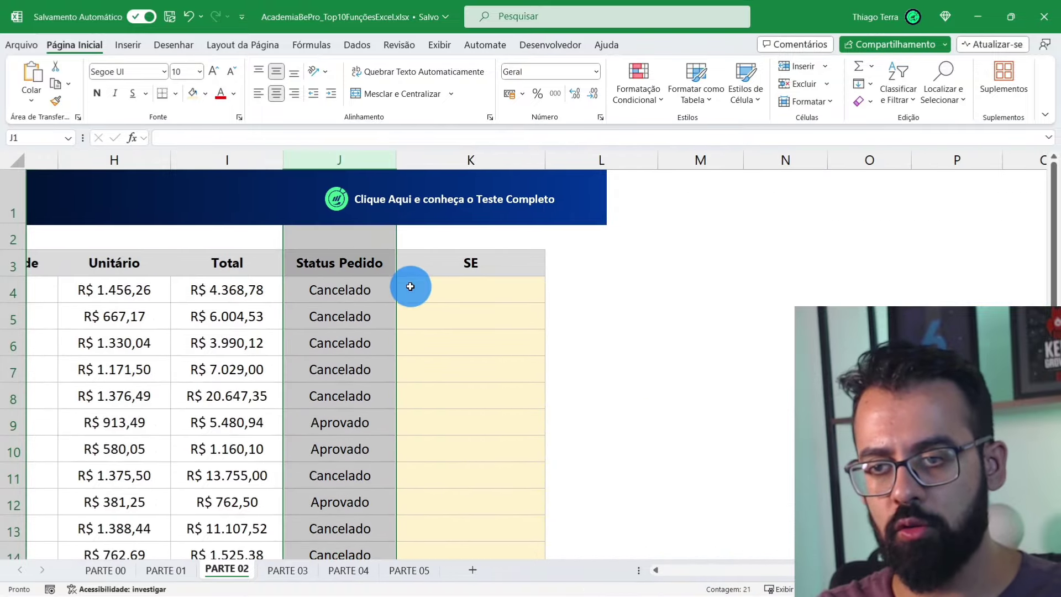
left_click(442, 263)
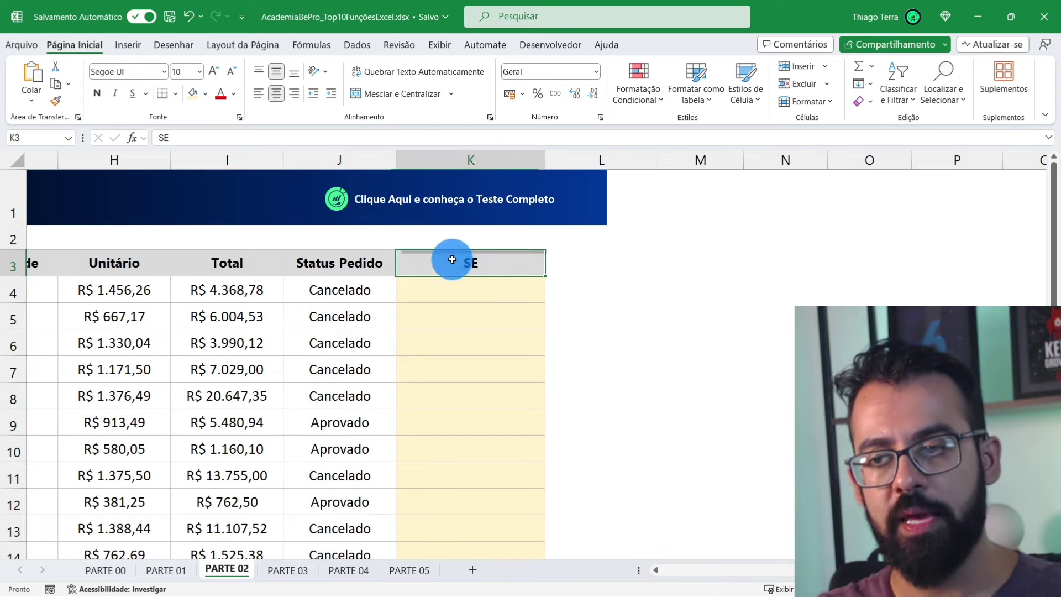
left_click(429, 291)
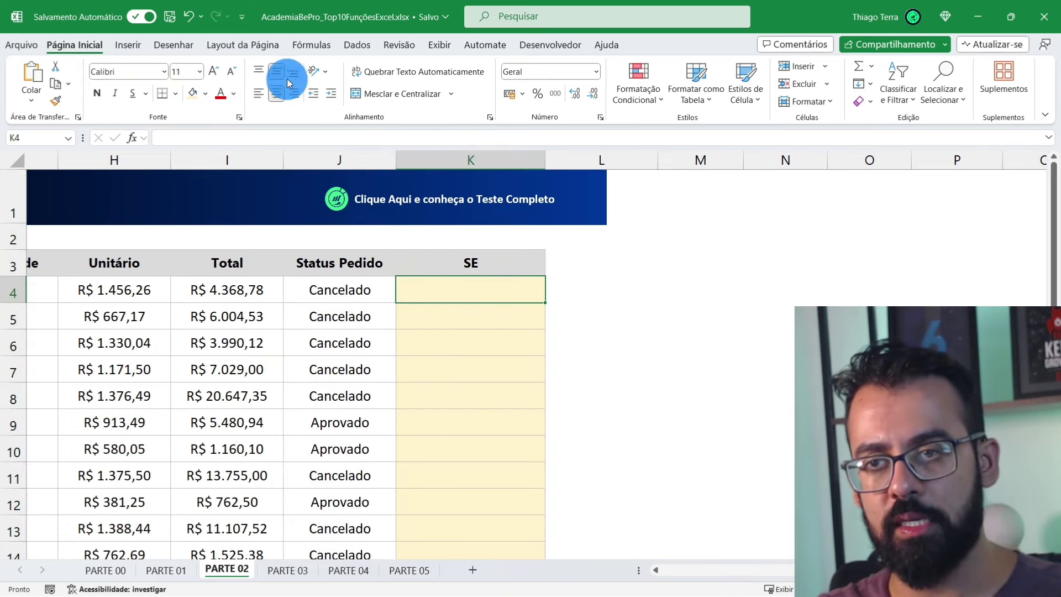
left_click(256, 93)
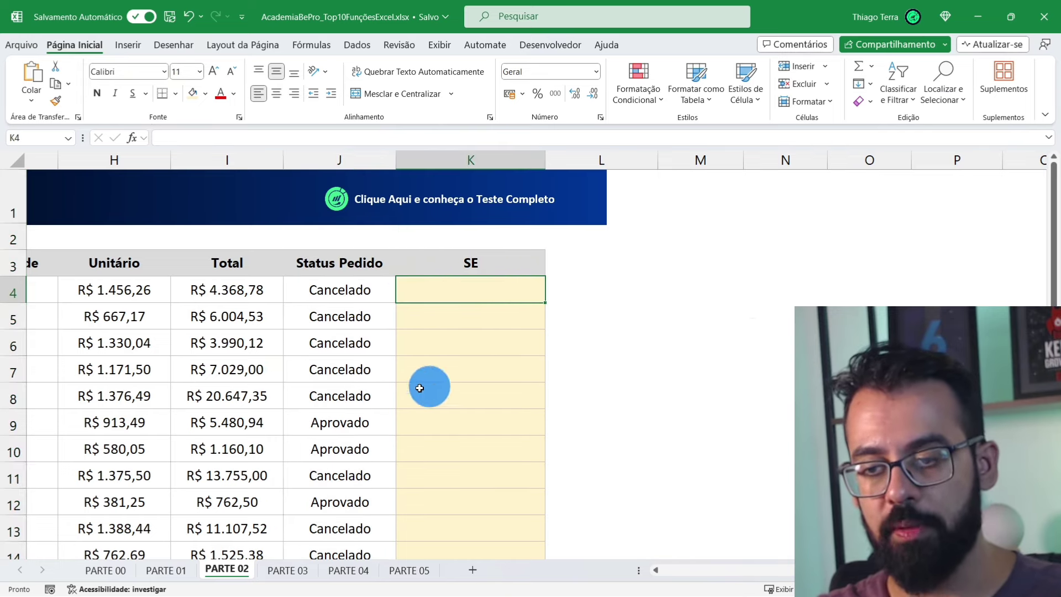
scroll(416, 387, "down", 2)
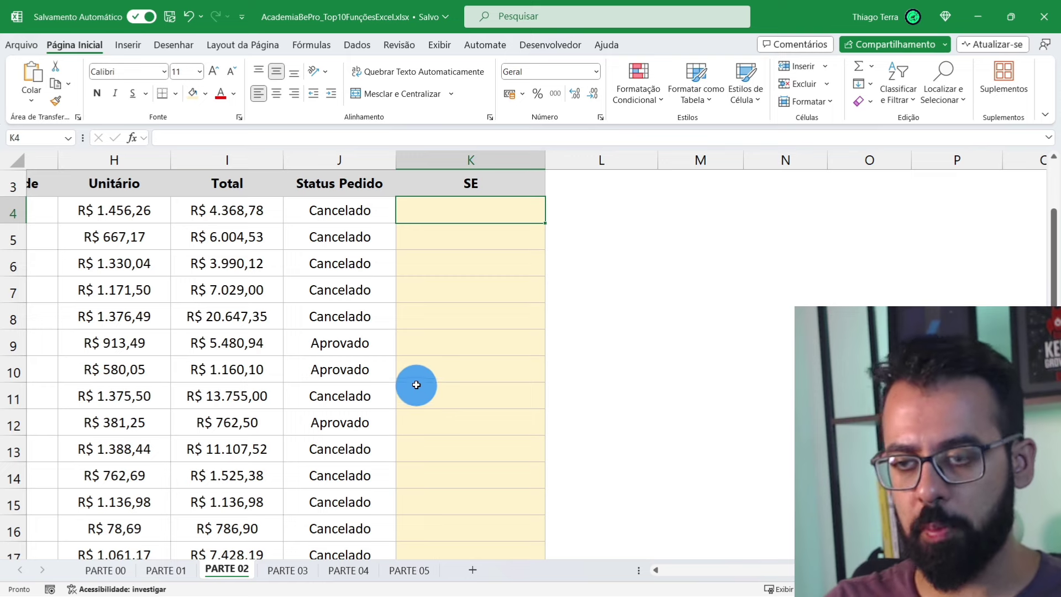
left_click_drag(367, 213, 360, 324)
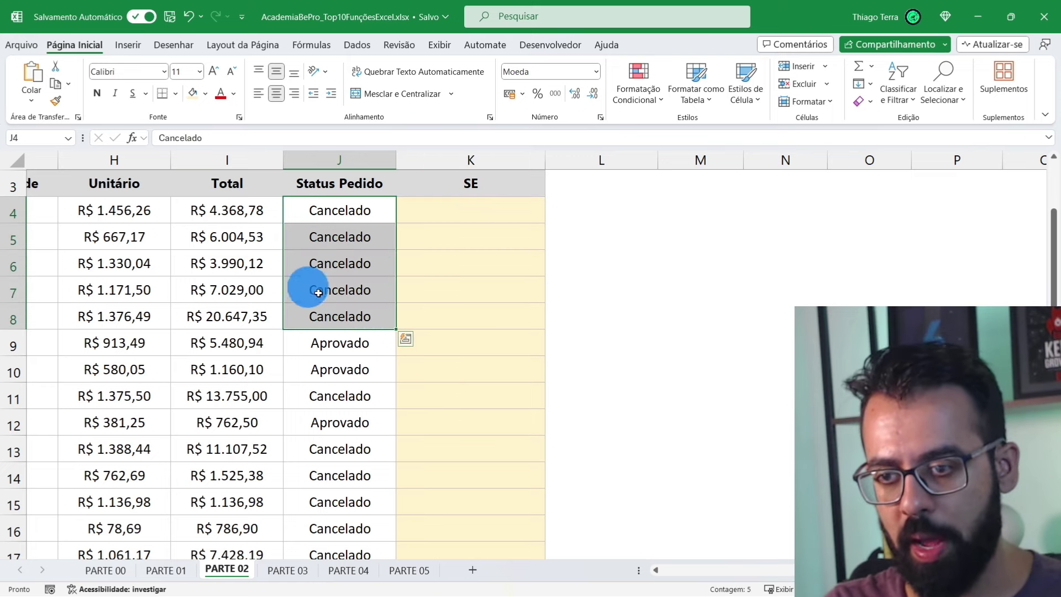
left_click(371, 398)
scroll(379, 384, "down", 1)
left_click_drag(379, 371, 384, 506)
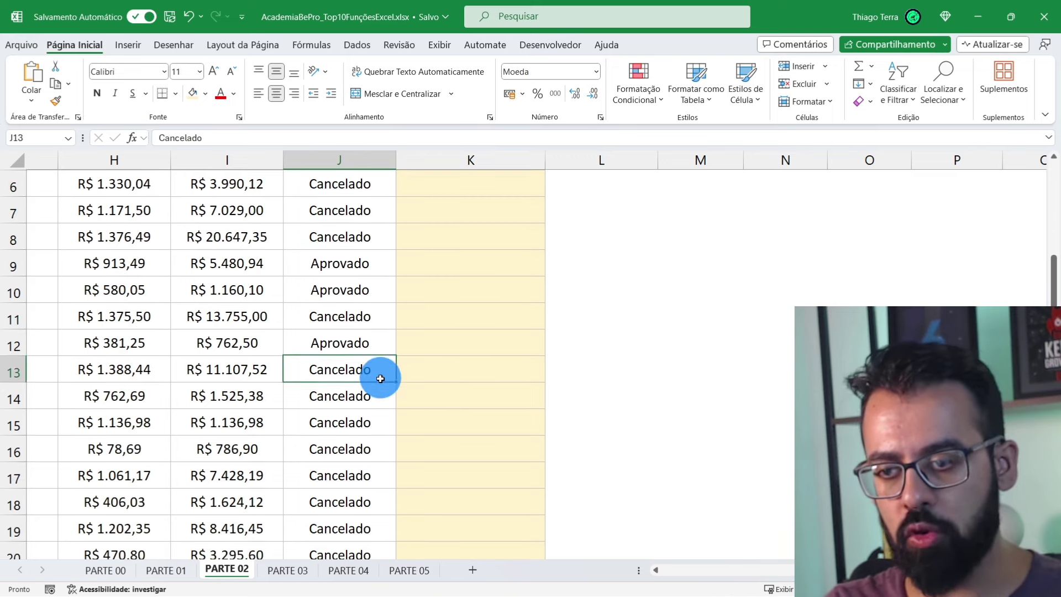
scroll(352, 431, "down", 2)
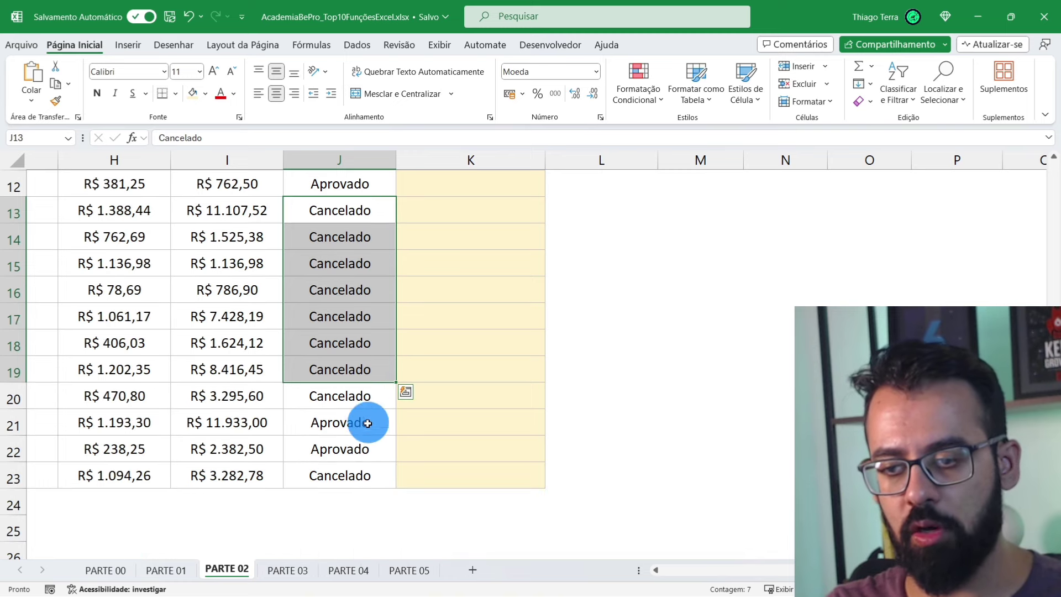
left_click(375, 394)
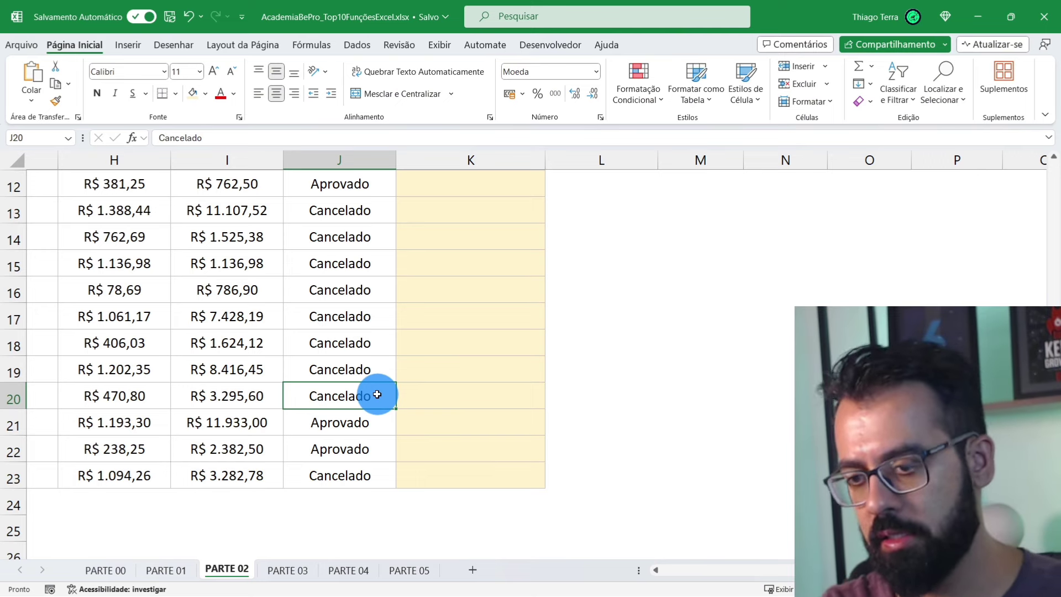
scroll(403, 398, "up", 2)
scroll(463, 210, "up", 1)
left_click(464, 210)
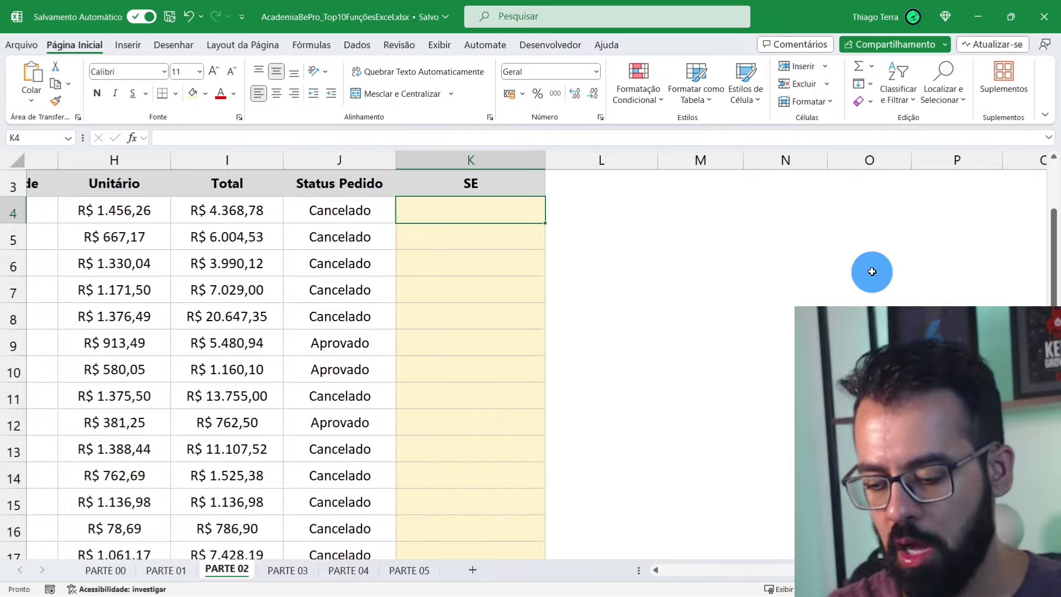
- Type =SE(J4="Cancelado";"Entrar em Contato";"-") into K4
type("=")
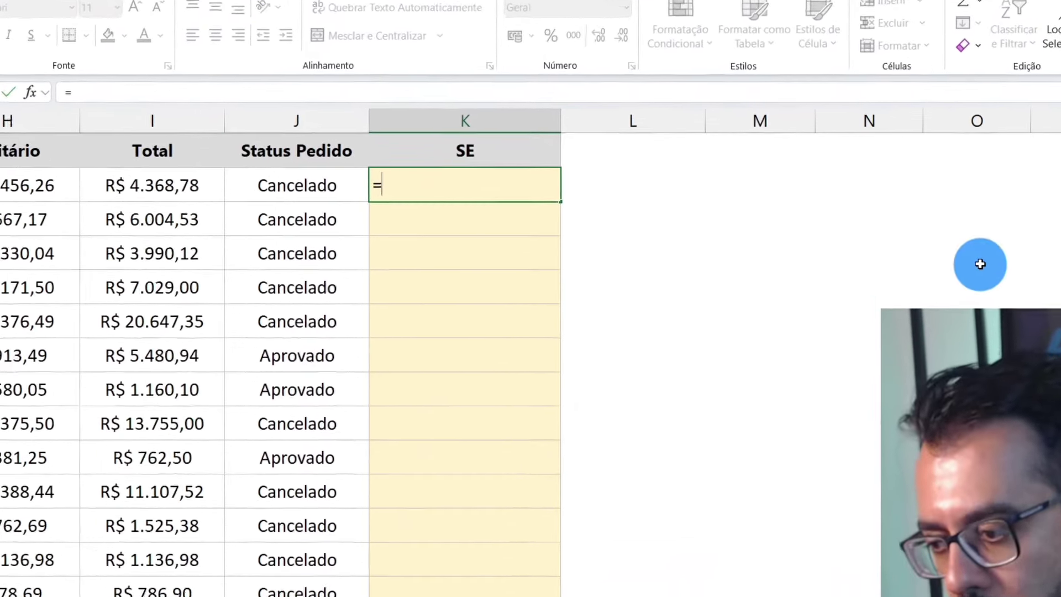
type("SE")
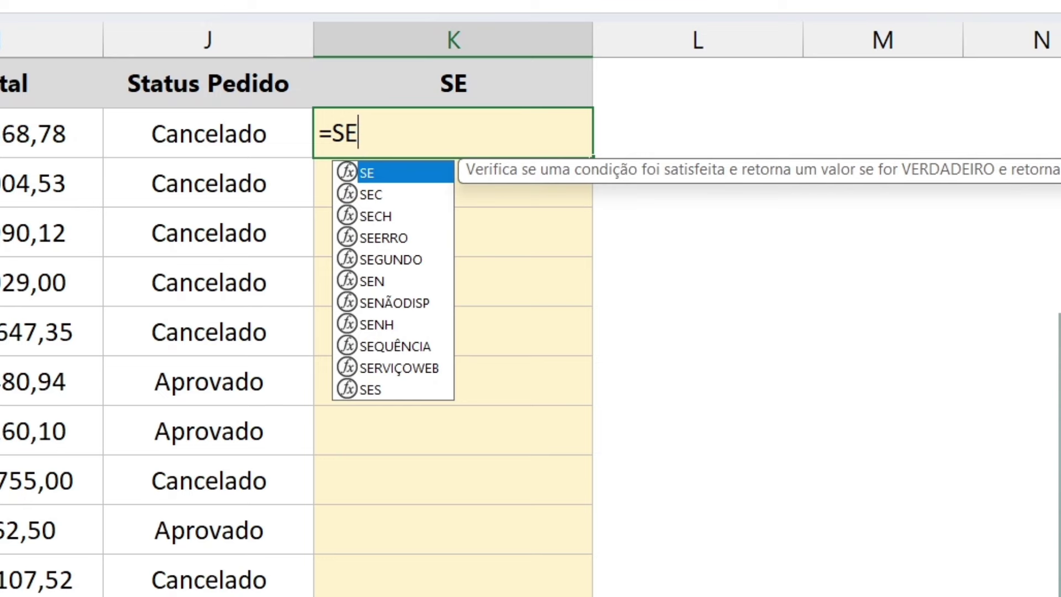
type("(")
left_click(171, 133)
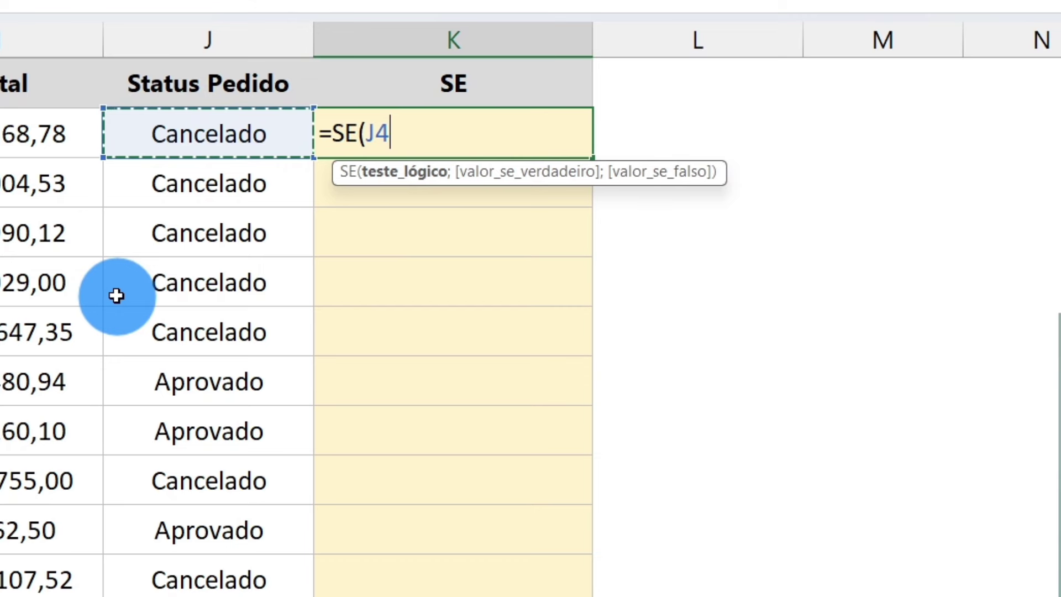
type("=\"Cancelado")
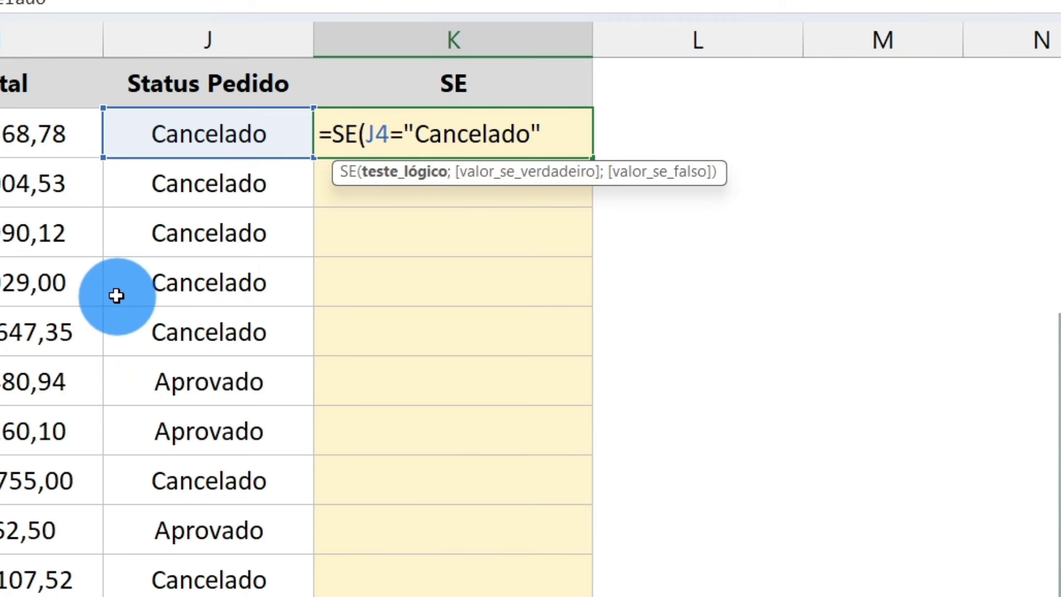
type(";")
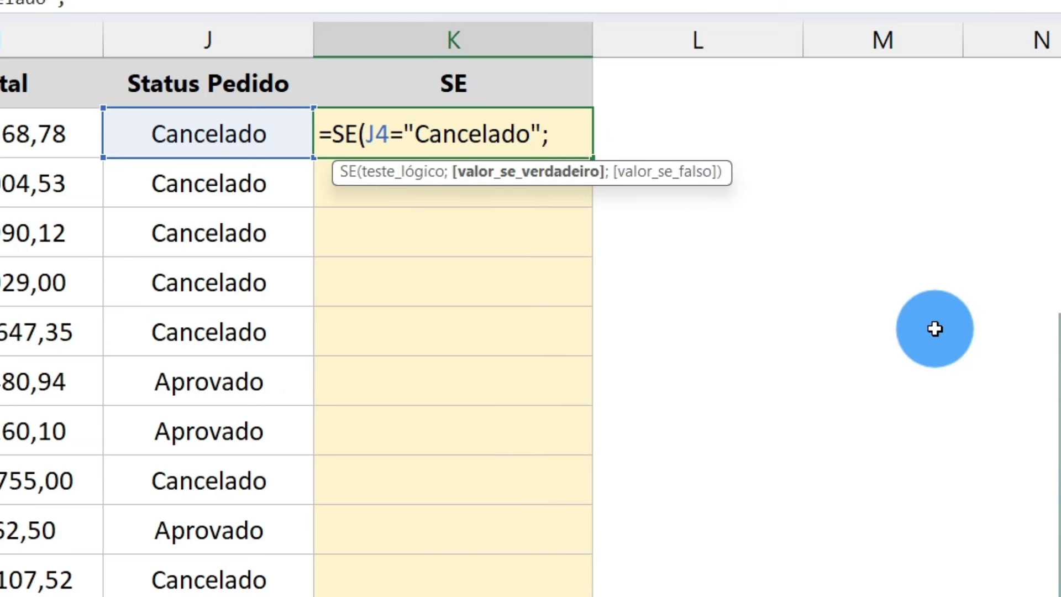
type("\"Entrar em Contato")
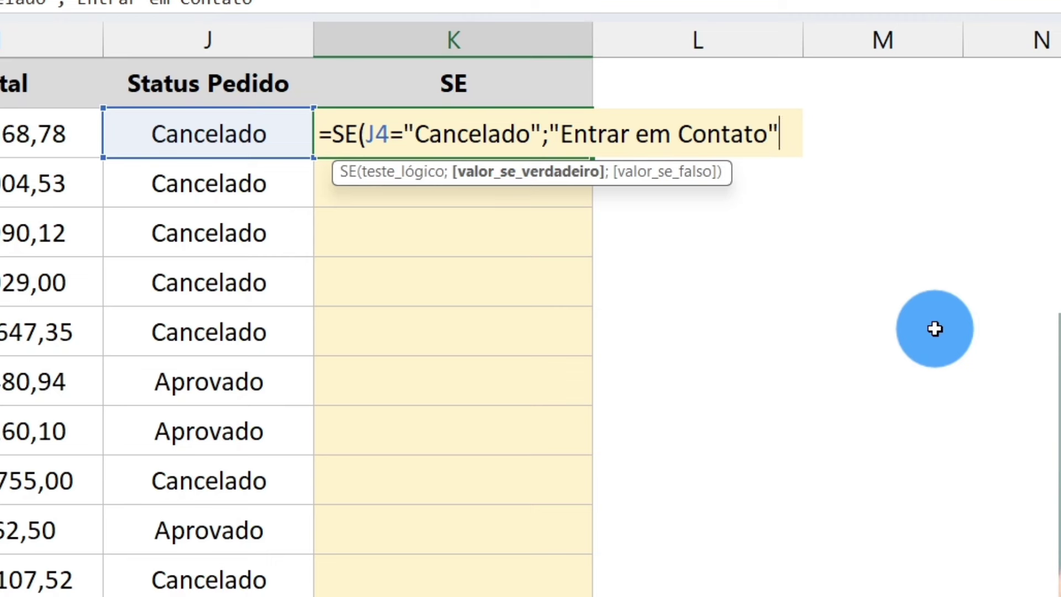
type(";")
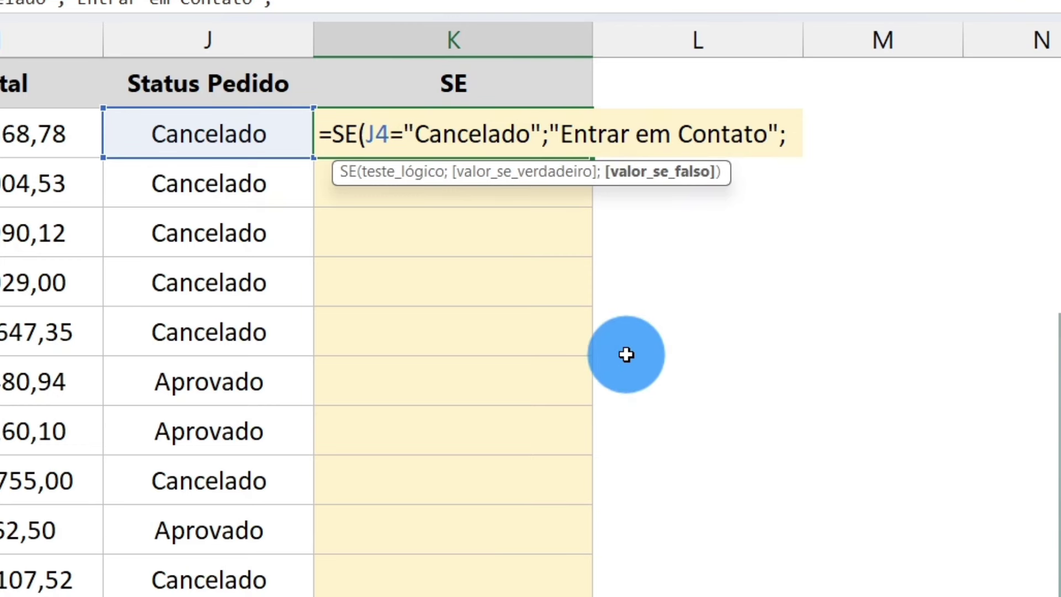
type("-")
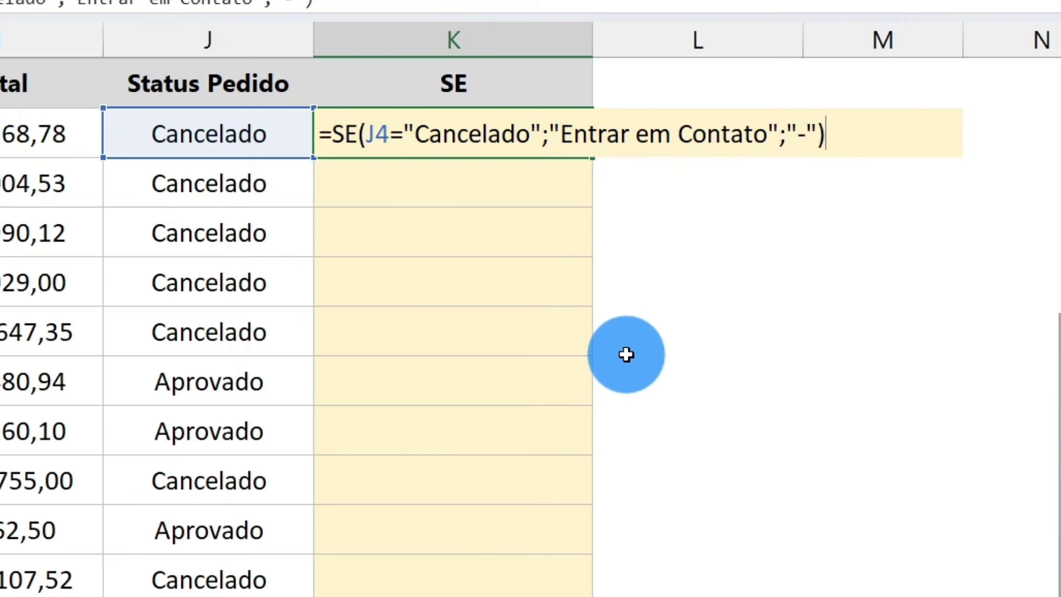
- Confirm the SE formula in K4 and fill it down the whole column K
key("Return")
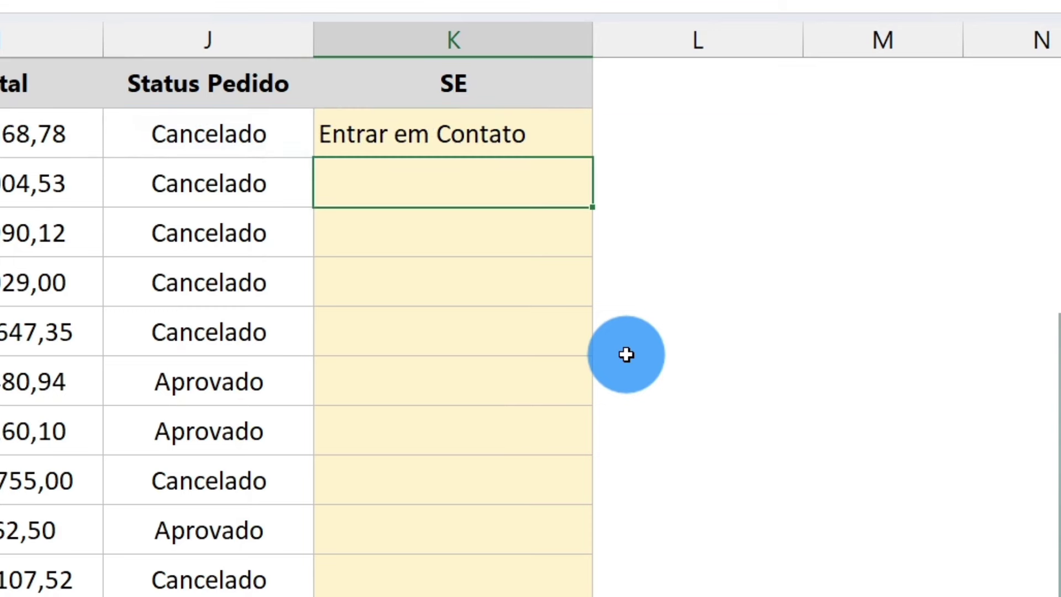
left_click(379, 128)
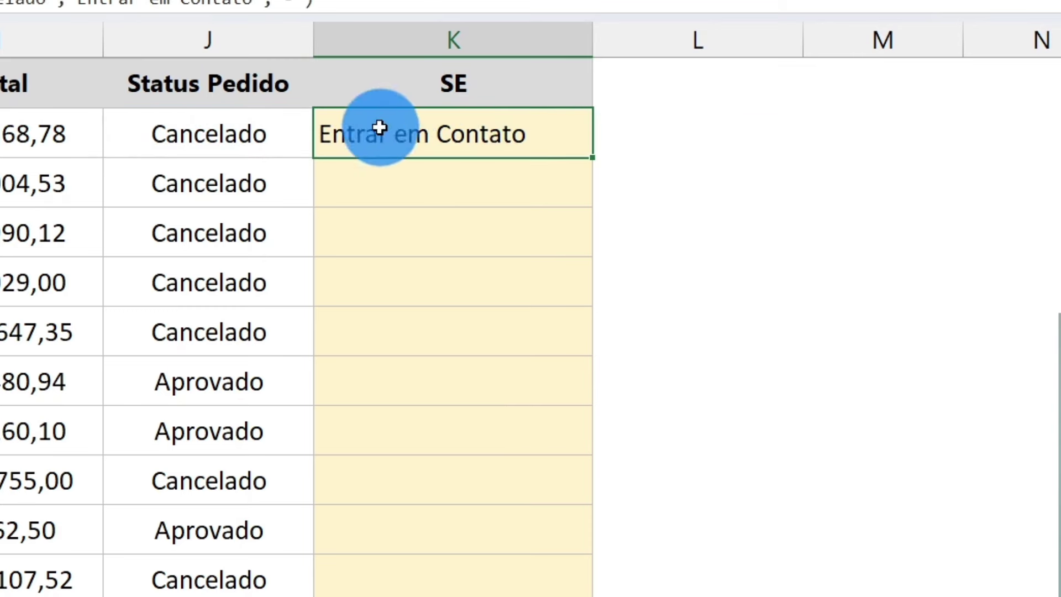
double_click(594, 158)
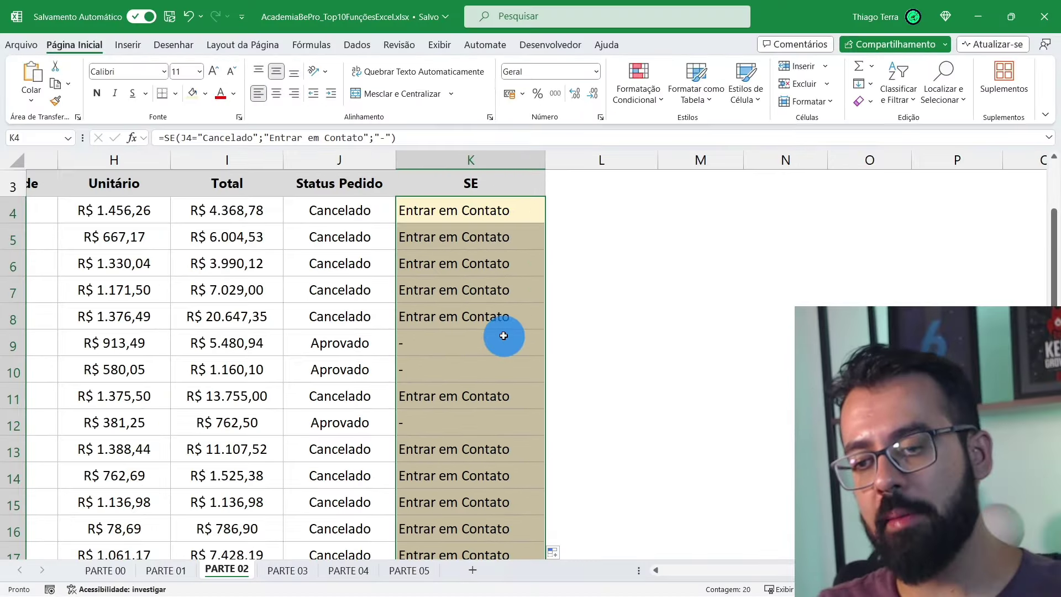
- Scroll through column K checking Entrar em Contato versus dash results, ending at J4
scroll(504, 336, "down", 2)
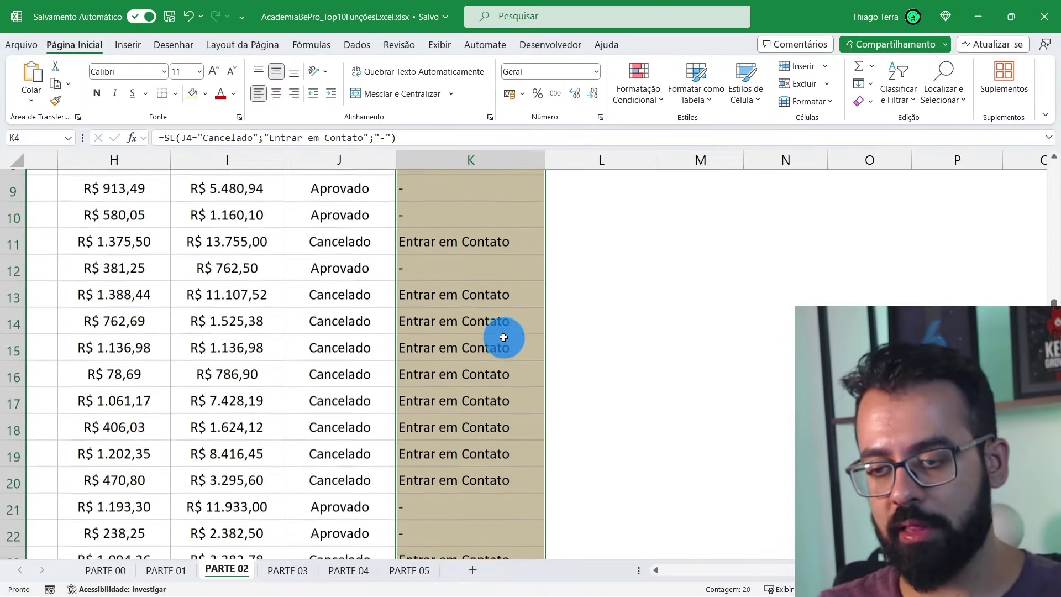
scroll(503, 336, "down", 1)
left_click_drag(354, 422, 458, 422)
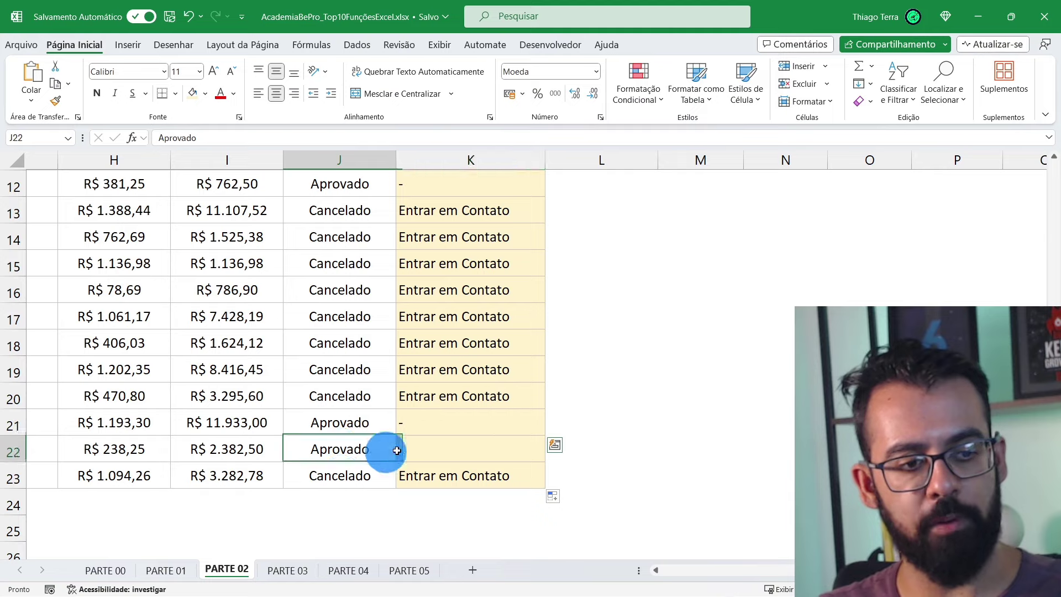
left_click_drag(386, 445, 457, 416)
scroll(383, 425, "up", 2)
scroll(383, 425, "up", 1)
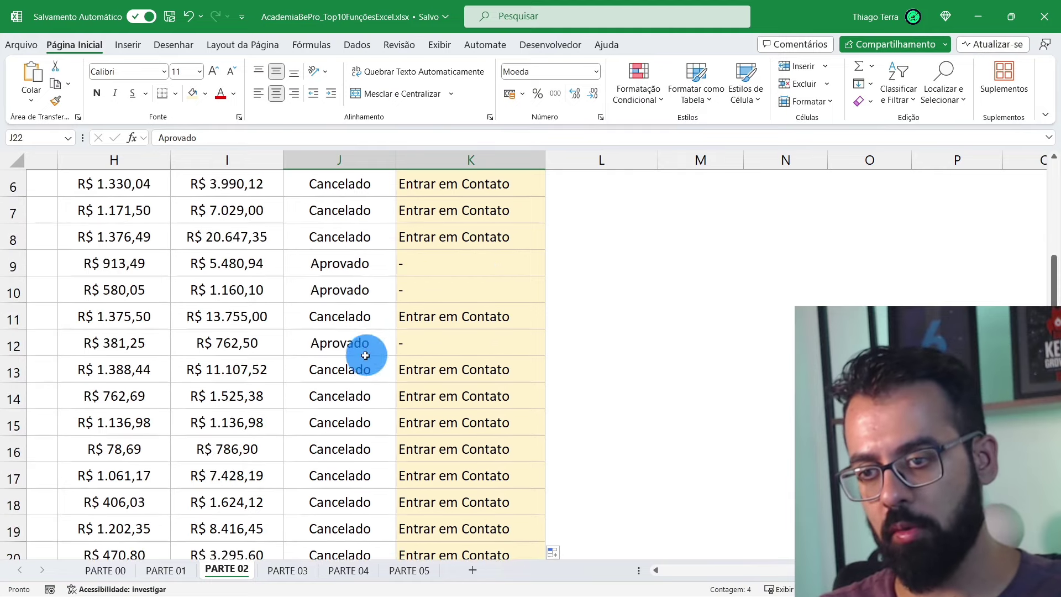
left_click_drag(390, 365, 464, 500)
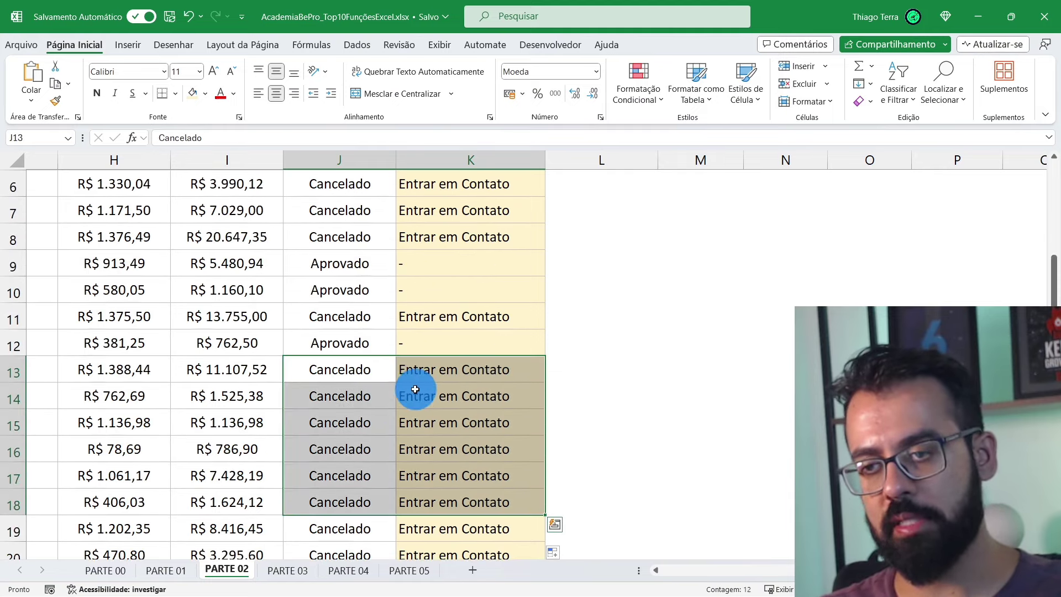
scroll(426, 387, "up", 2)
left_click_drag(383, 287, 454, 404)
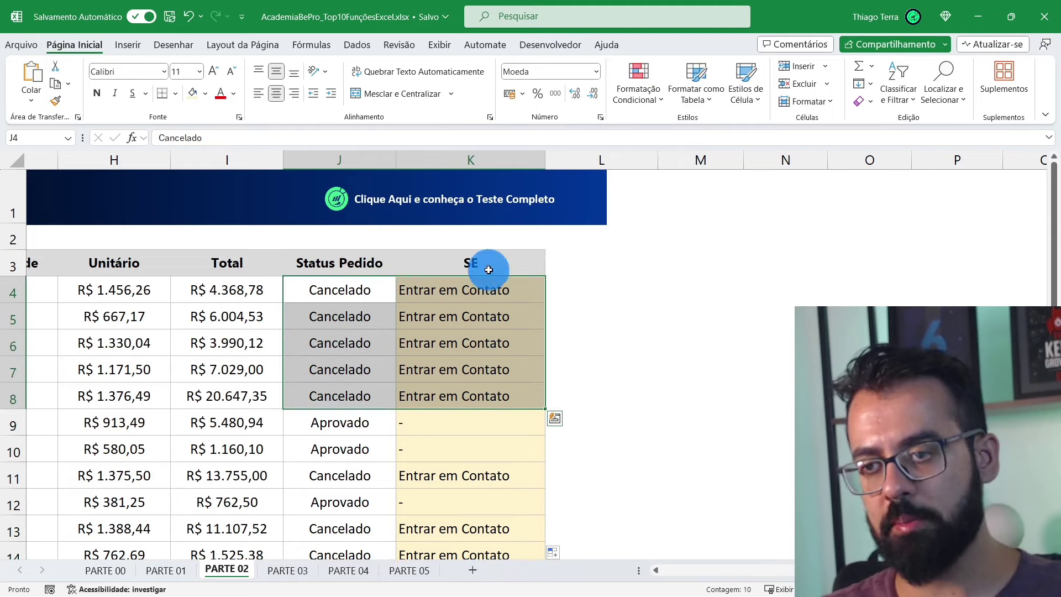
left_click(415, 296)
key("Left")
- On PARTE 03, delete the old Data da Venda through Total lookup results for code 60040
left_click(445, 282)
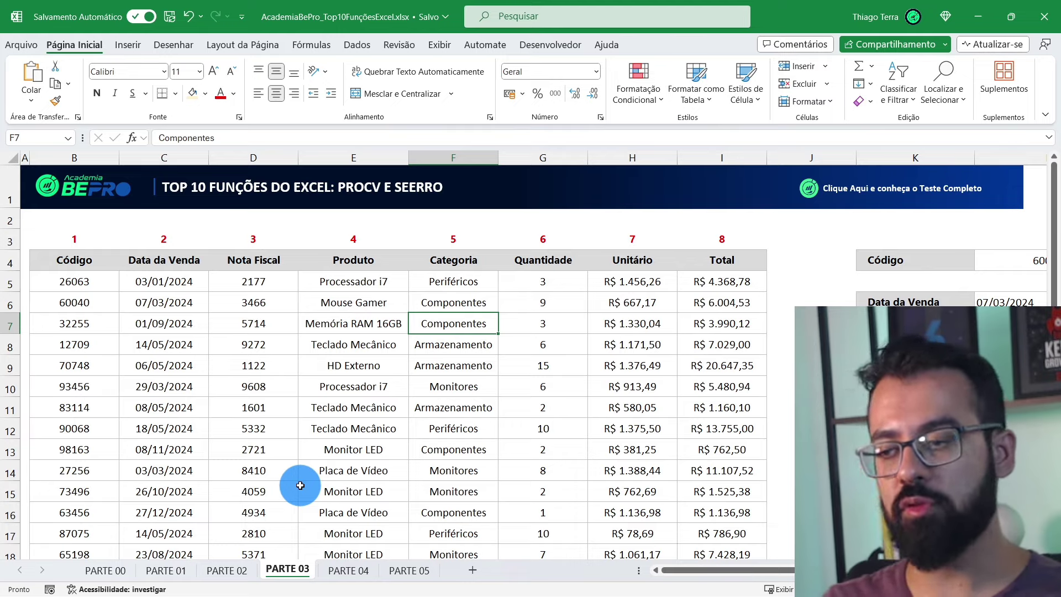
scroll(758, 563, "right", 2)
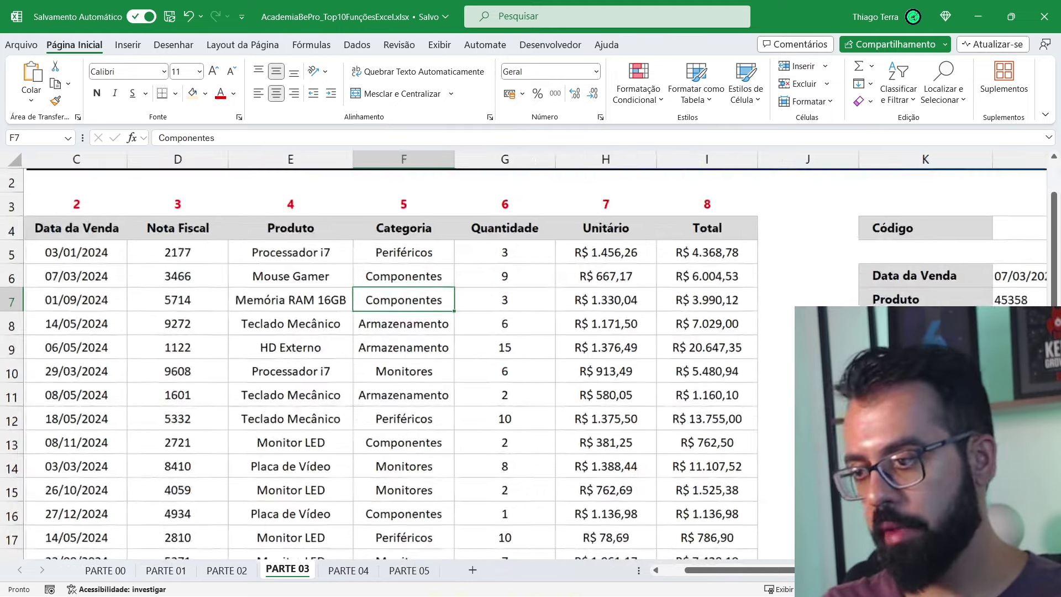
scroll(757, 563, "up", 2)
left_click_drag(757, 563, 697, 563)
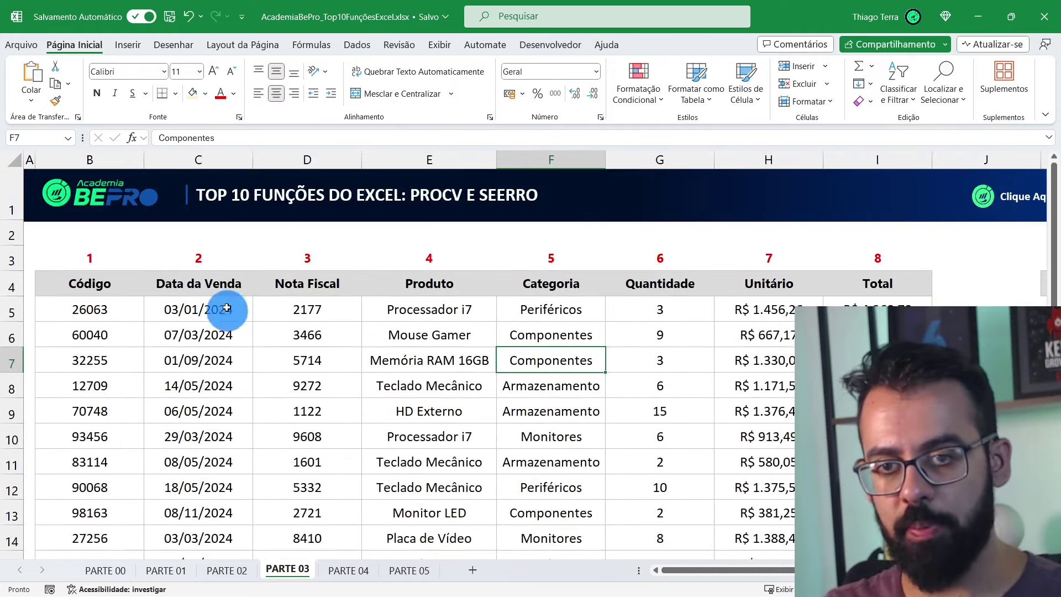
left_click_drag(78, 259, 878, 258)
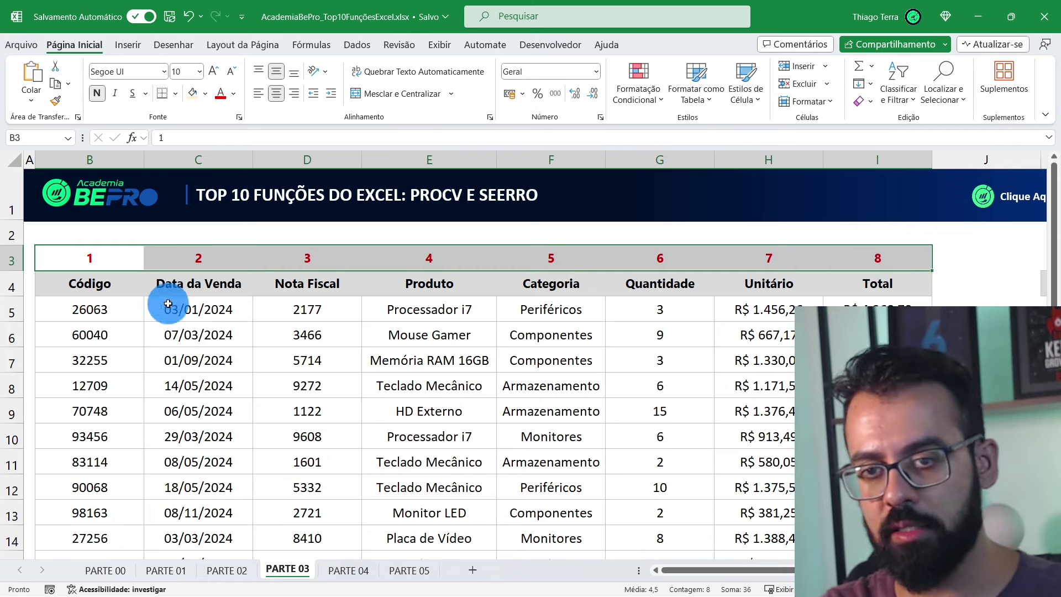
left_click_drag(108, 257, 842, 269)
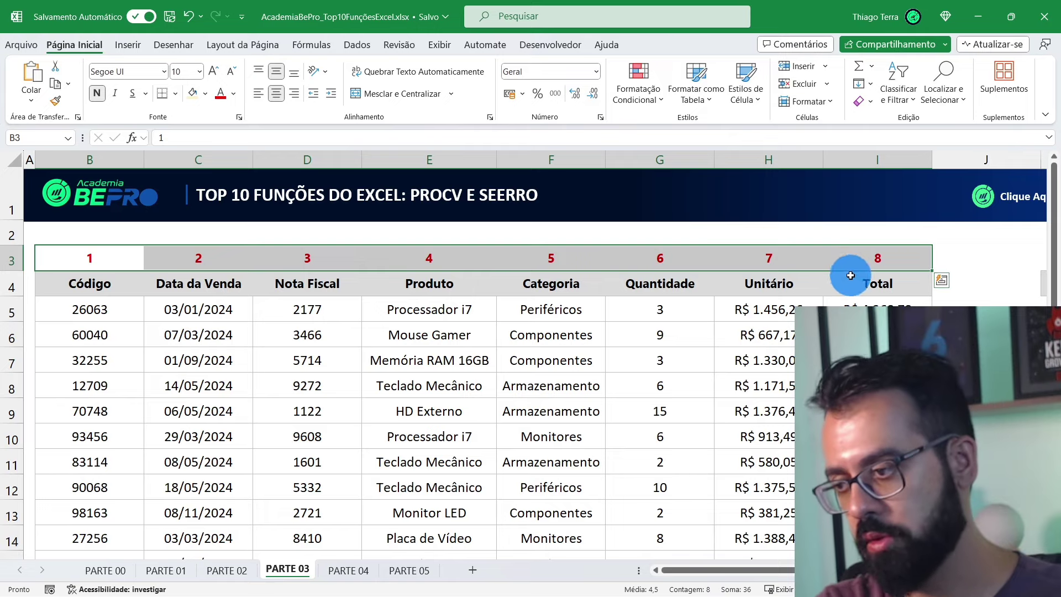
left_click(846, 281)
left_click_drag(719, 570, 827, 569)
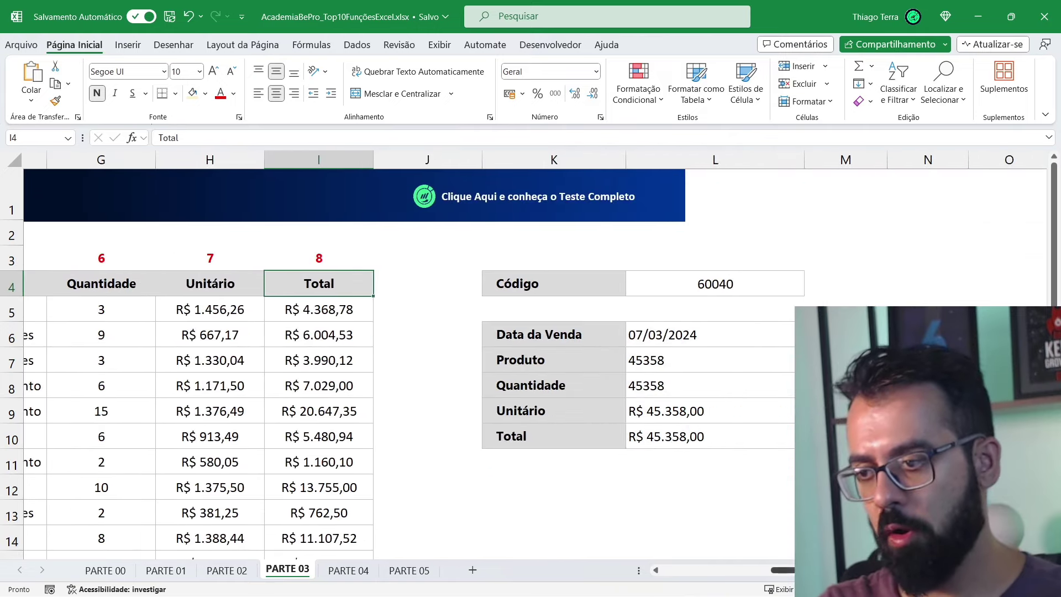
left_click_drag(758, 334, 770, 462)
key("Delete")
- Clear the old code 60040 from L4 and locate sale 70748 in the sales table
left_click(754, 280)
key("Delete")
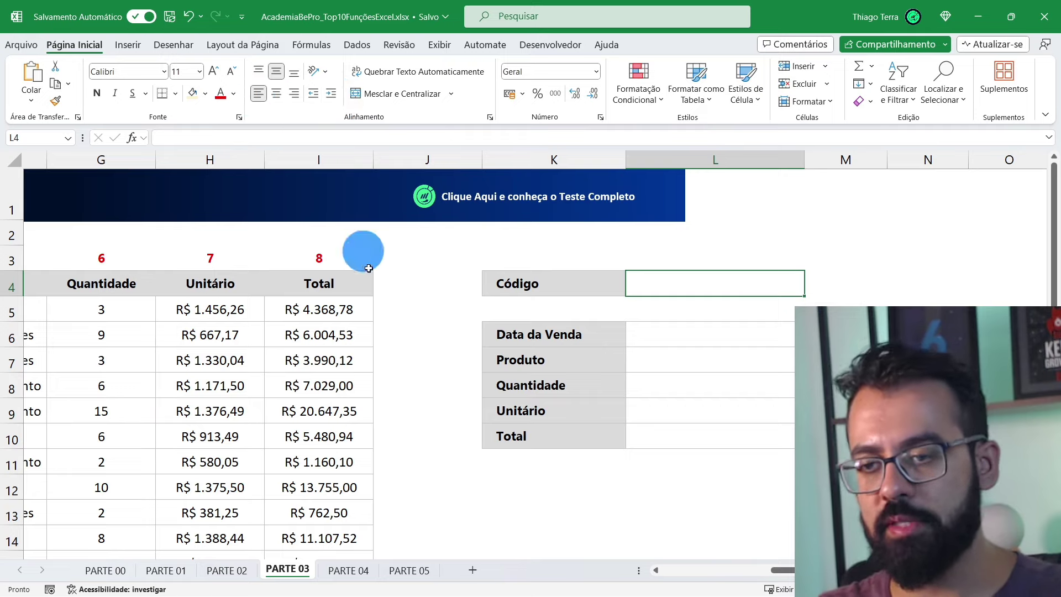
left_click_drag(782, 570, 665, 569)
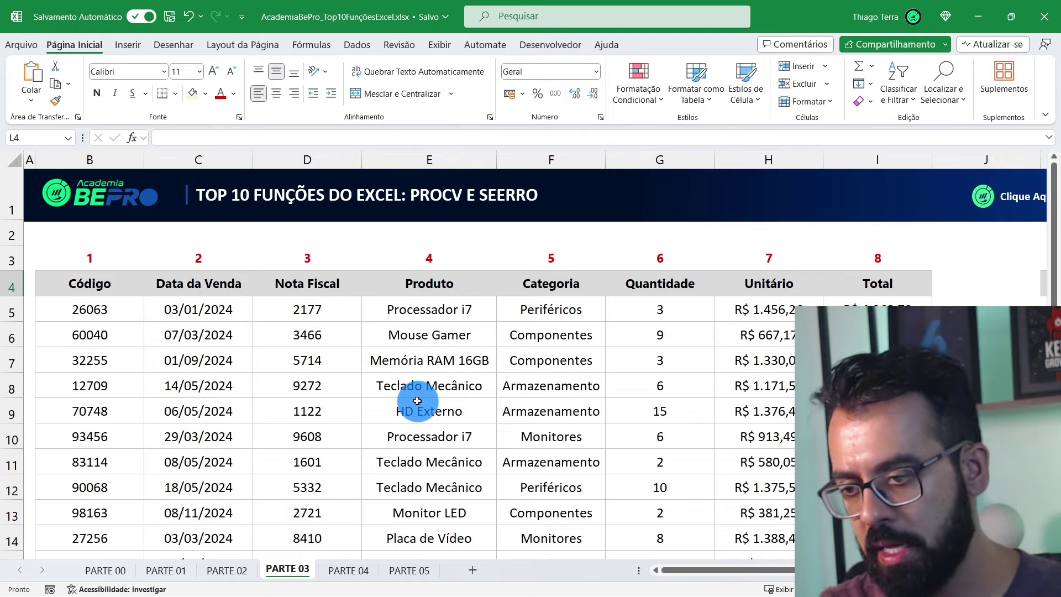
key("Right")
key("Left")
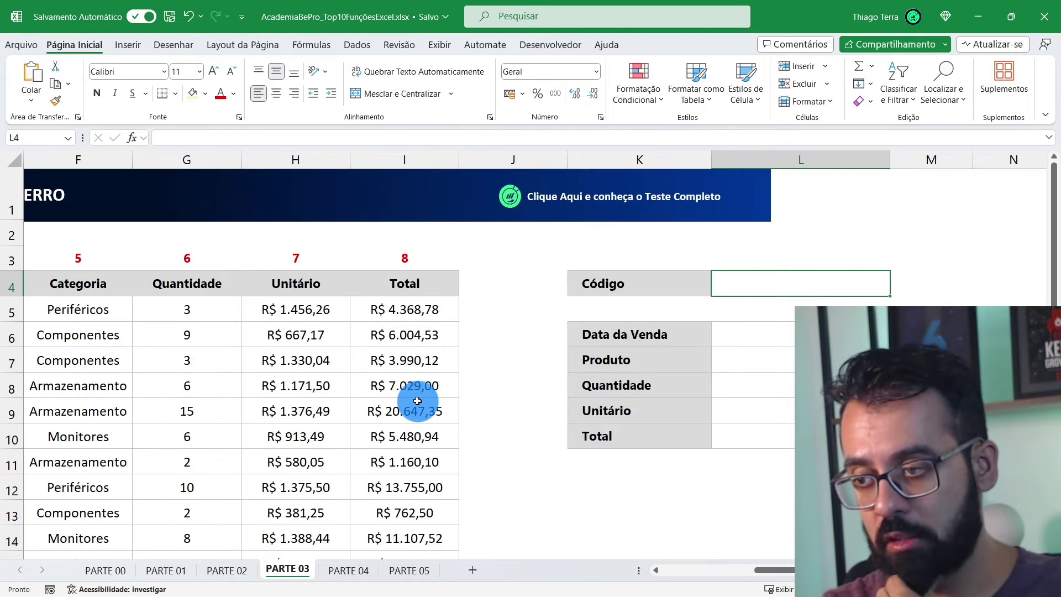
key("Left")
key("Left")
key("Left")
key("Left")
key("Left")
key("Left")
key("Left")
key("Left")
key("Down")
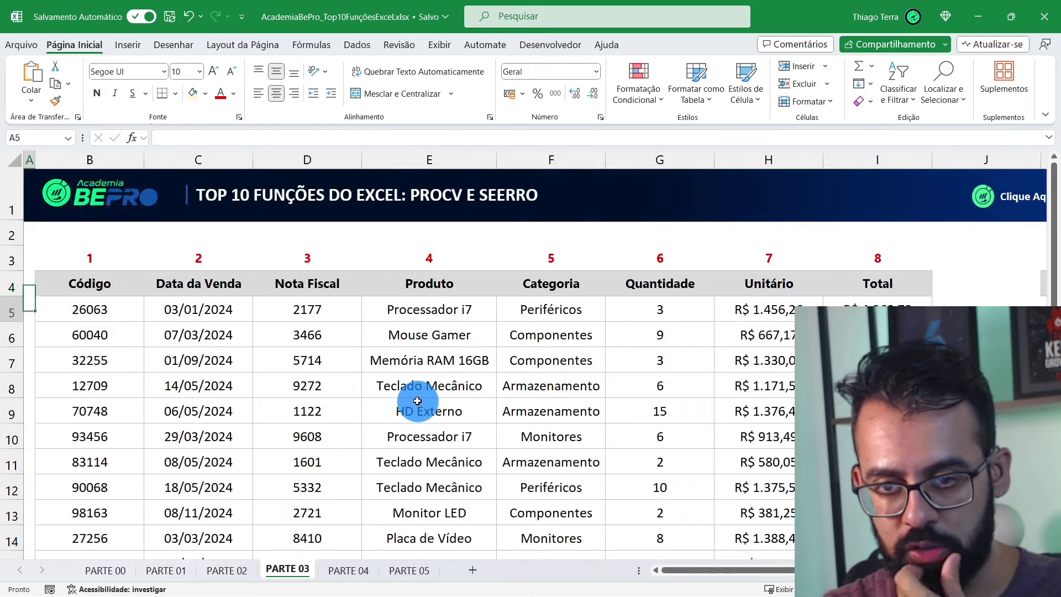
key("Down")
key("Down")
key("Down")
key("Down")
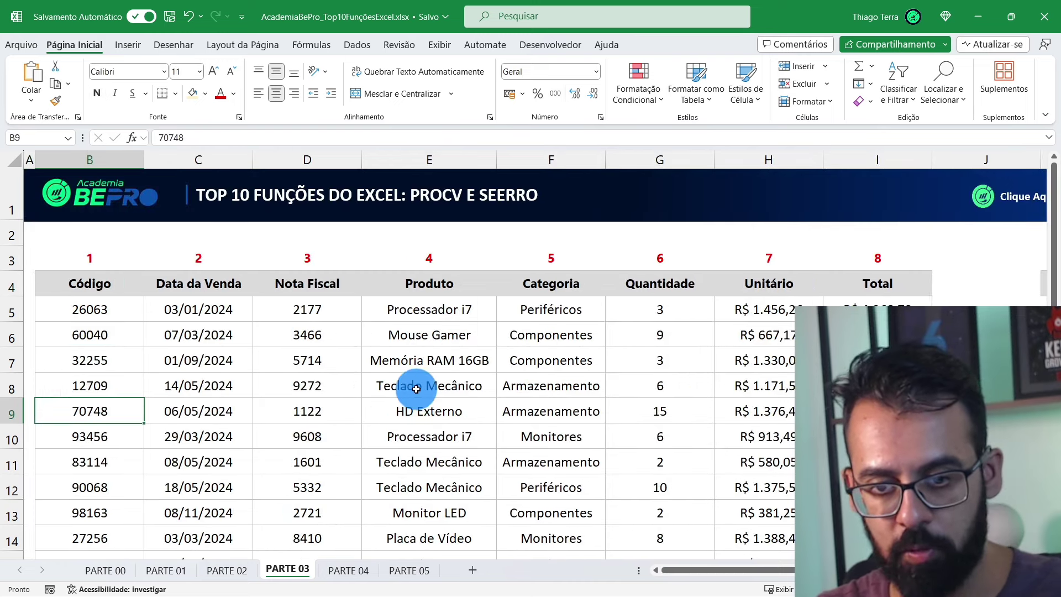
double_click(105, 411)
double_click(541, 435)
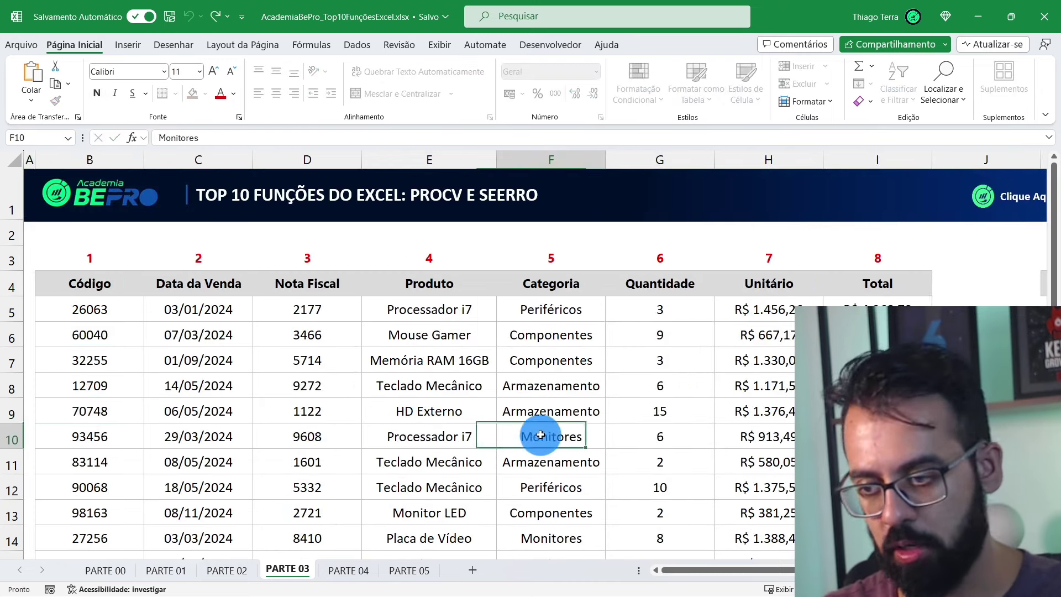
left_click_drag(686, 570, 769, 570)
- Enter 70748 as the Código in L4 and select the Data da Venda cell L6
left_click(636, 283)
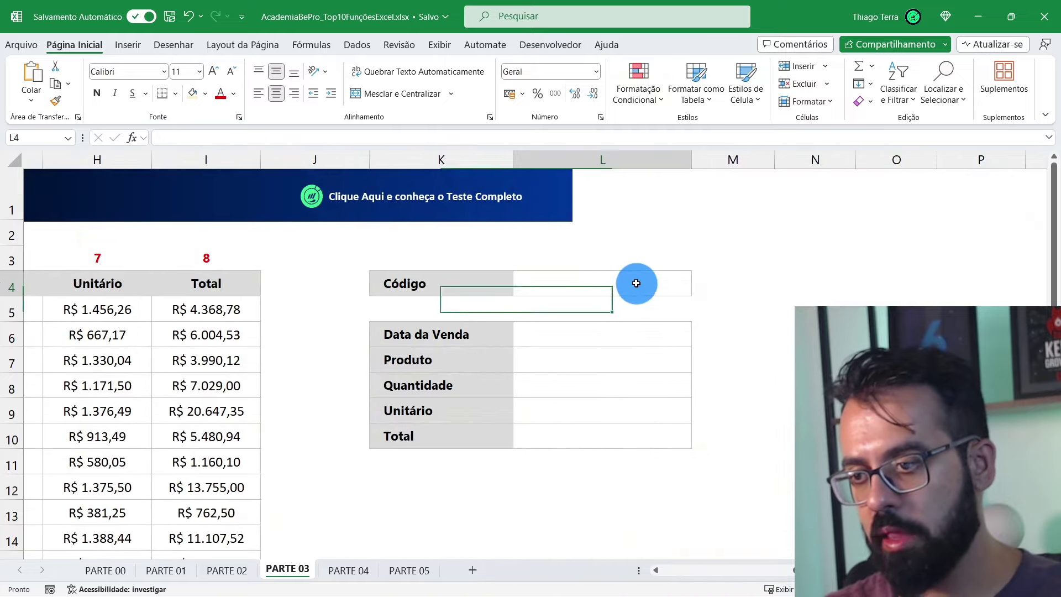
type("70748")
key("Return")
left_click(608, 282)
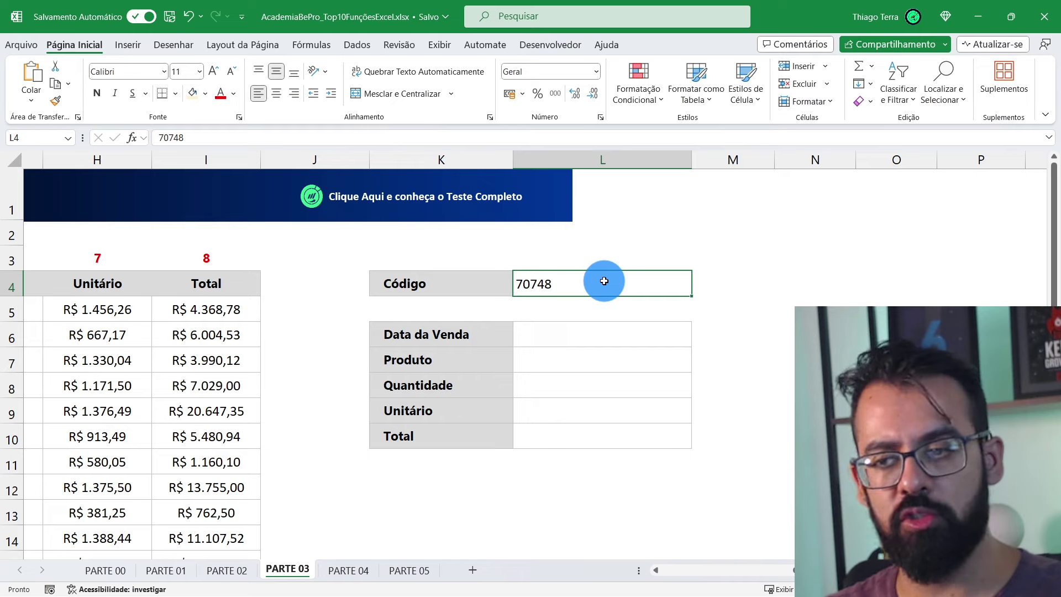
left_click_drag(423, 333, 561, 435)
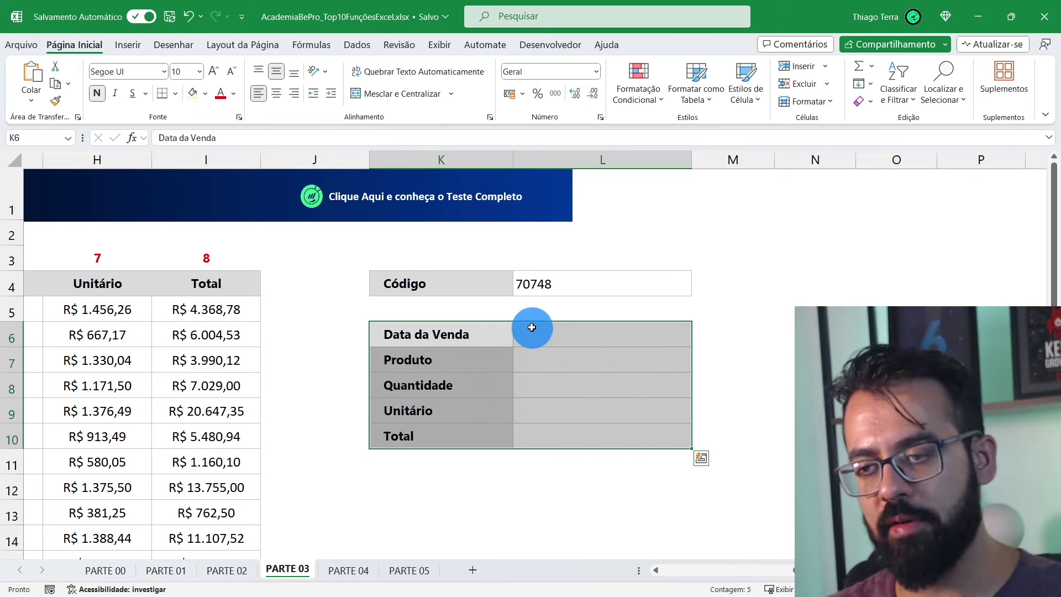
left_click(532, 327)
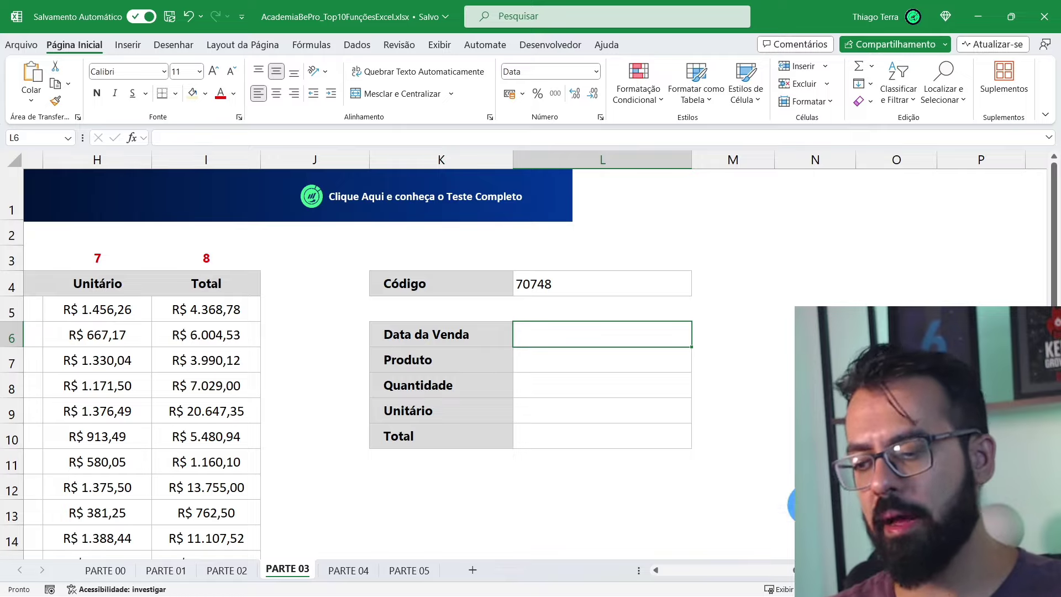
left_click_drag(818, 570, 621, 561)
scroll(273, 418, "down", 3)
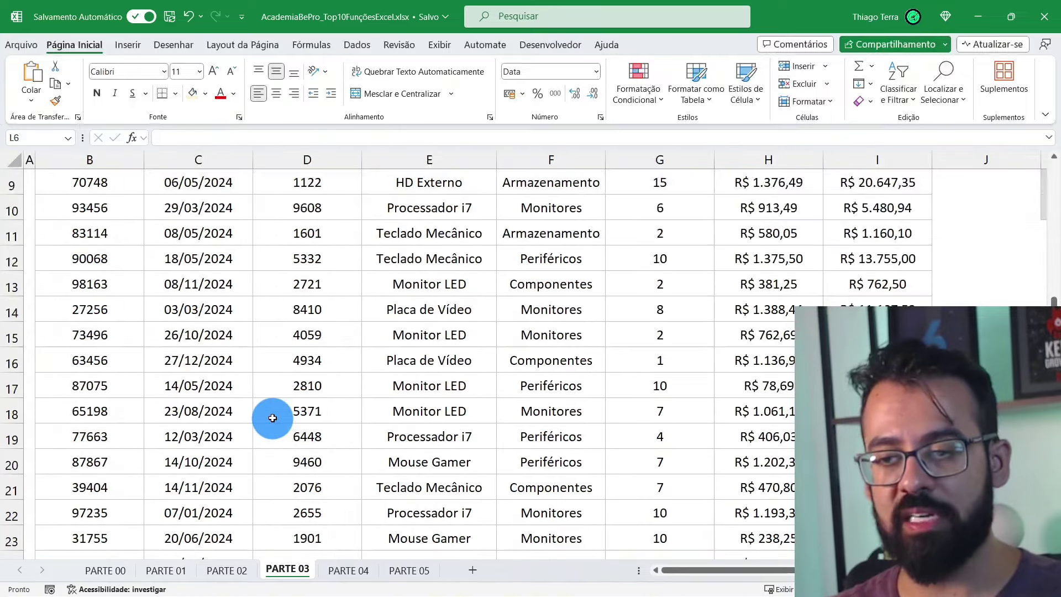
scroll(272, 418, "down", 3)
scroll(272, 418, "up", 4)
scroll(474, 390, "up", 2)
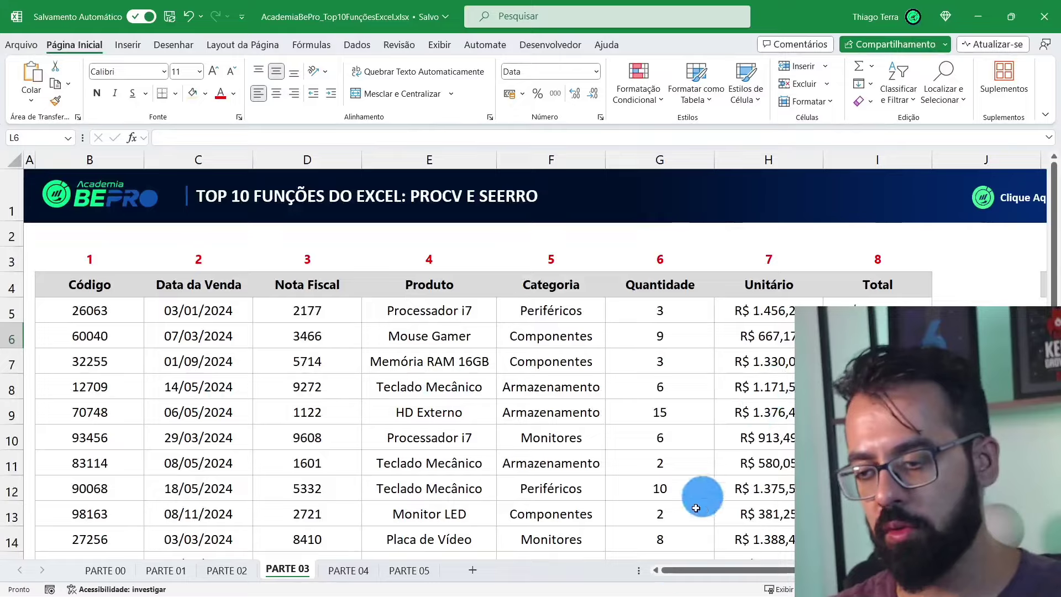
left_click_drag(673, 569, 688, 569)
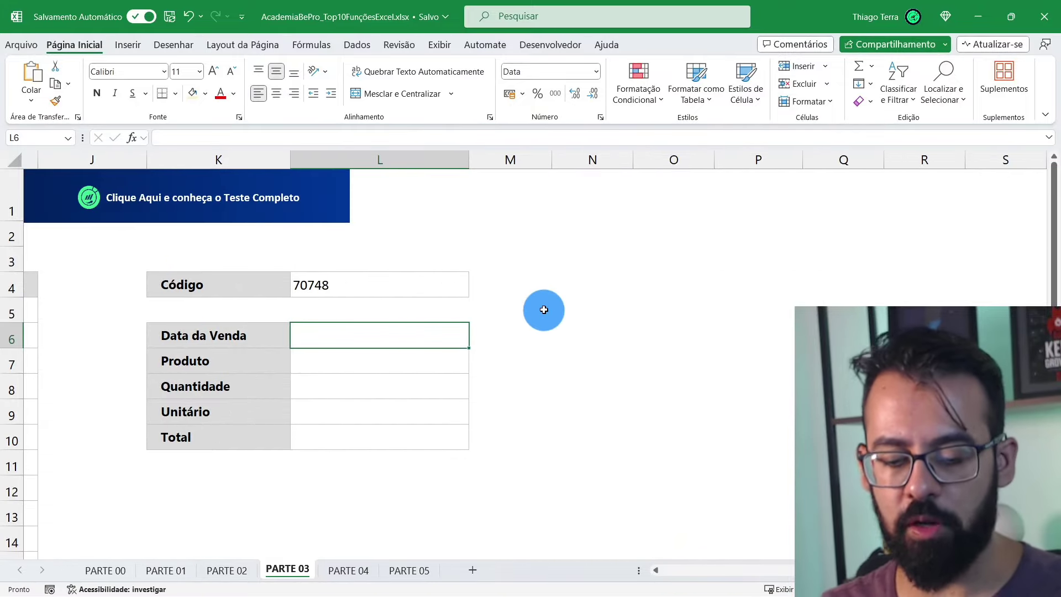
- Start =PROCV in L6 with L4 as lookup value and B5:I24 as the table range
type("=")
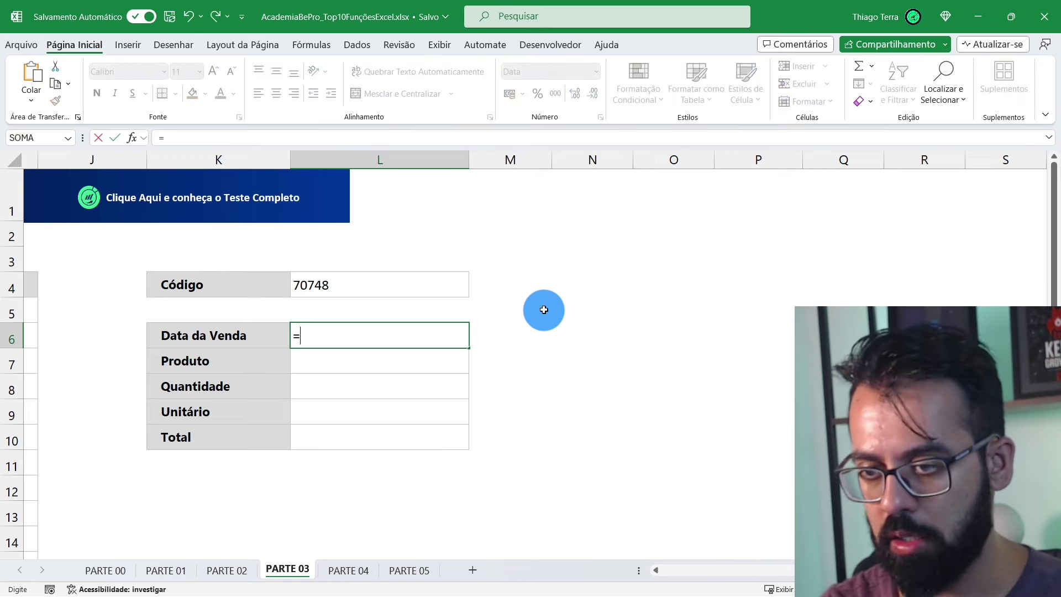
type("PROCV")
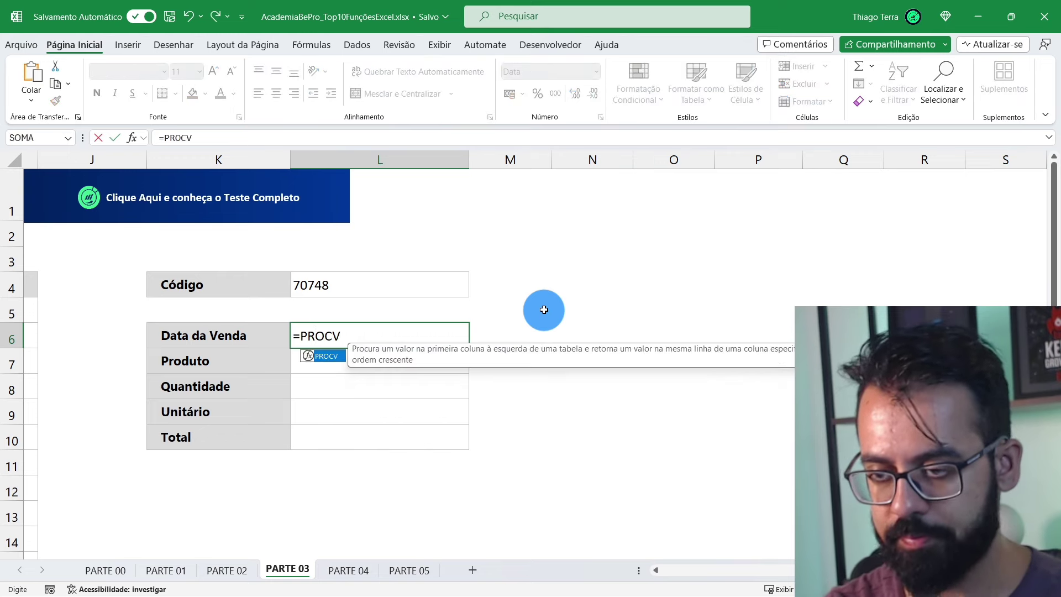
type("(")
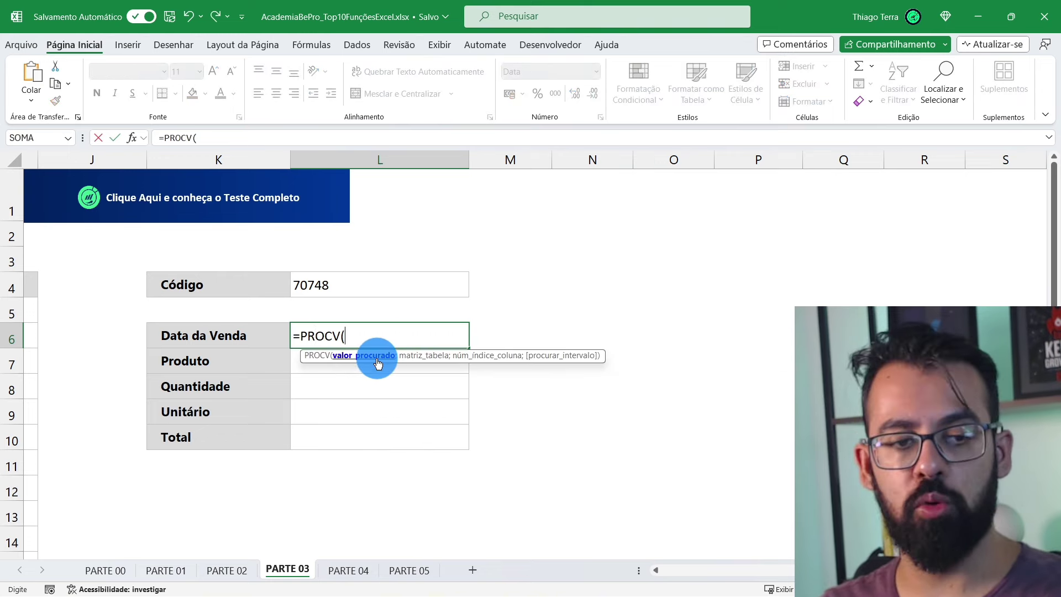
left_click(374, 286)
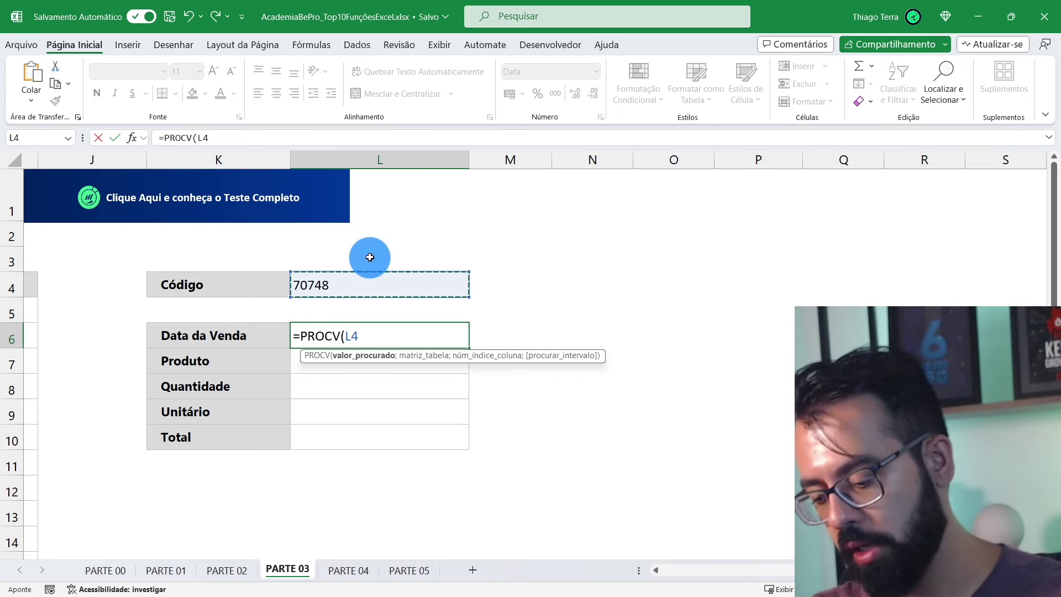
type(";")
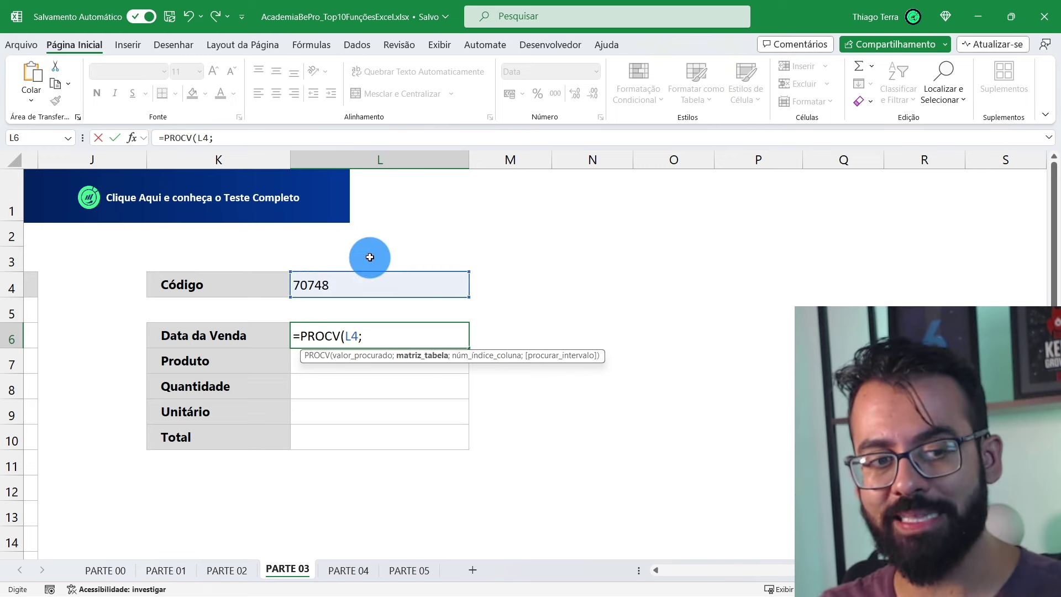
left_click_drag(735, 570, 654, 570)
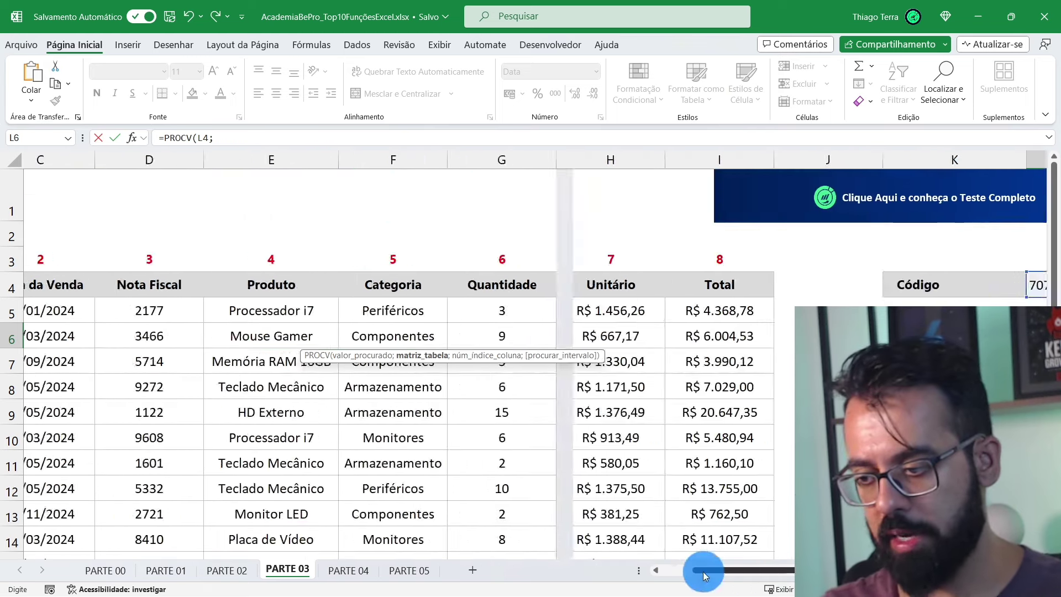
left_click_drag(65, 308, 878, 513)
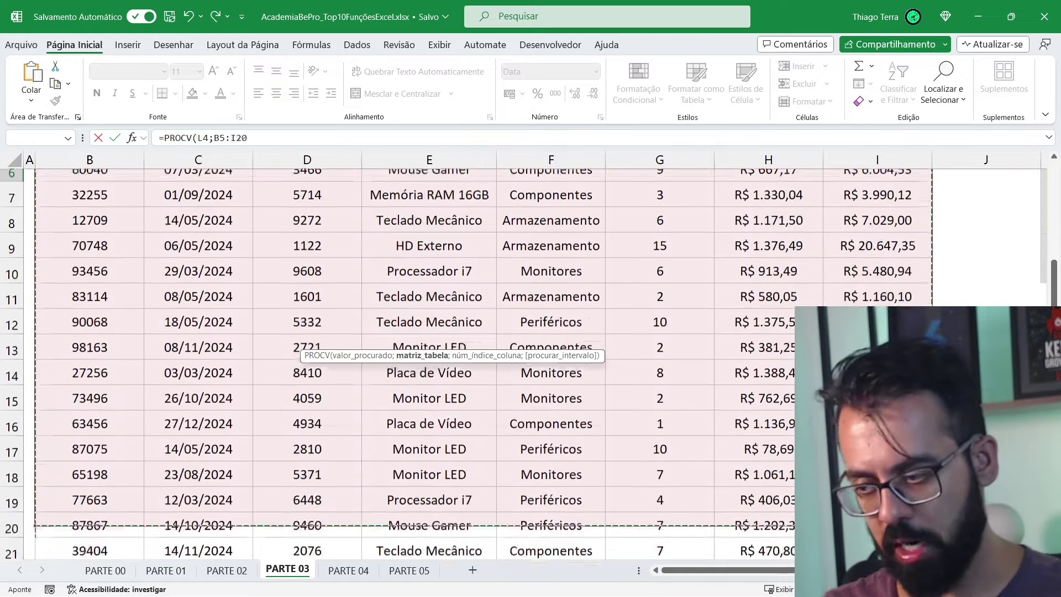
mouse_move(877, 513)
left_mouse_down()
mouse_move(878, 523)
mouse_move(877, 497)
left_mouse_up()
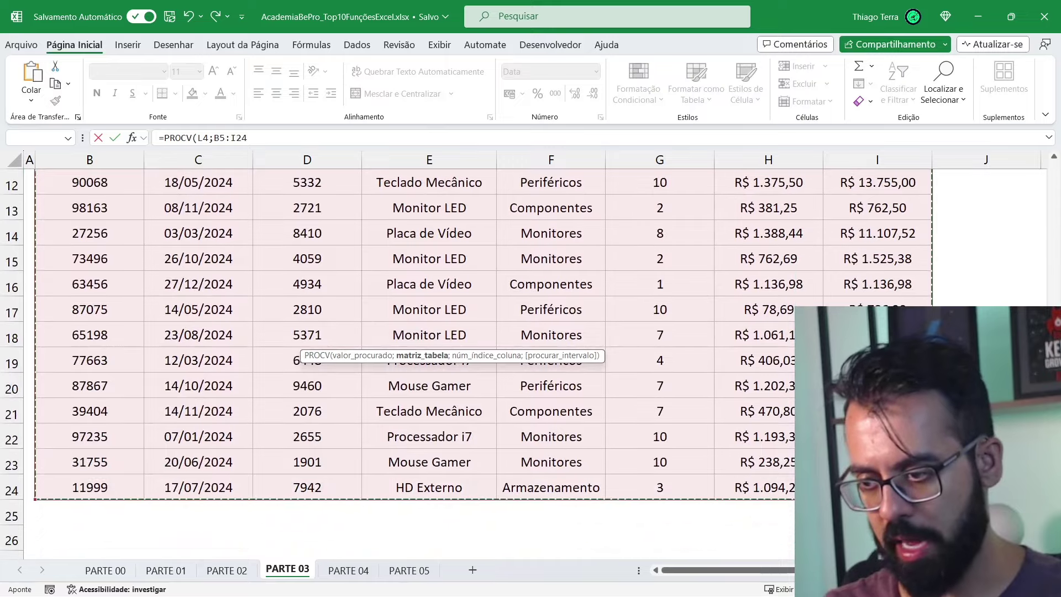
scroll(758, 572, "up", 8)
left_click_drag(758, 572, 779, 572)
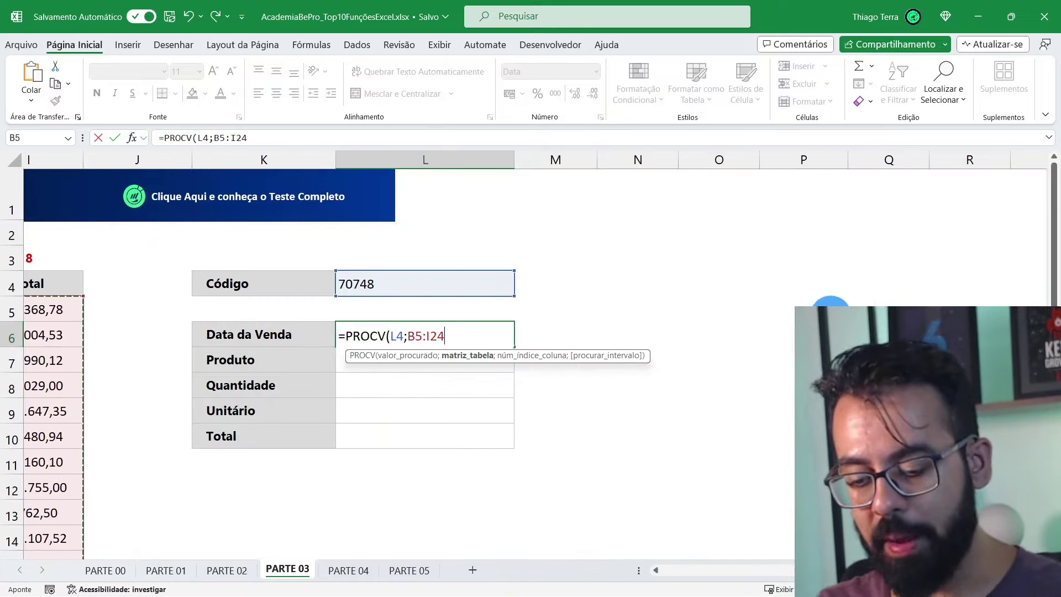
- Complete L6 as =PROCV(L4;$B$5:$I$24;2;FALSO), which returns 06/05/2024
key("F4")
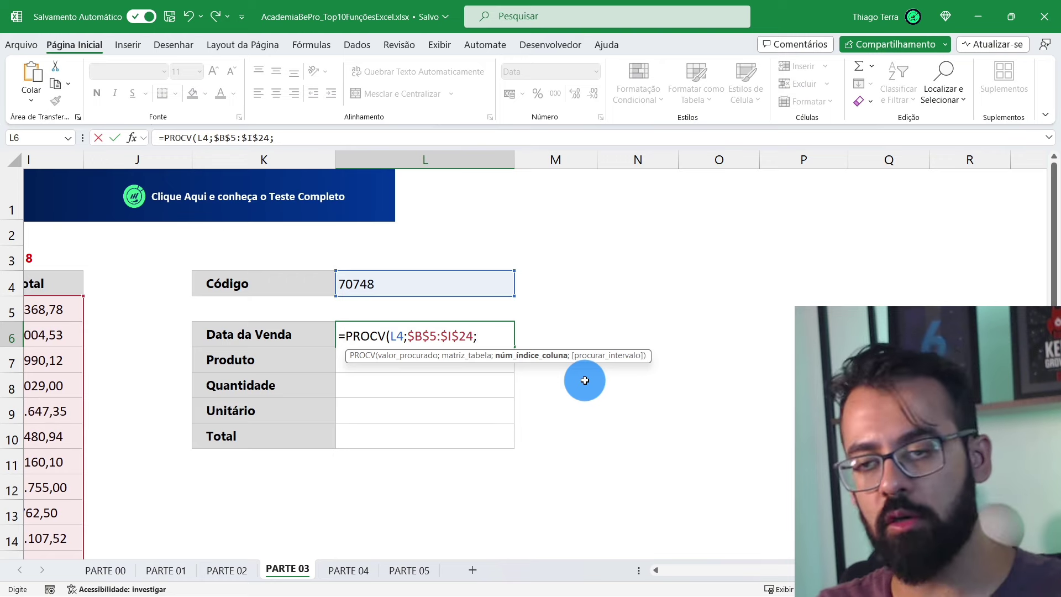
scroll(584, 381, "left", 2)
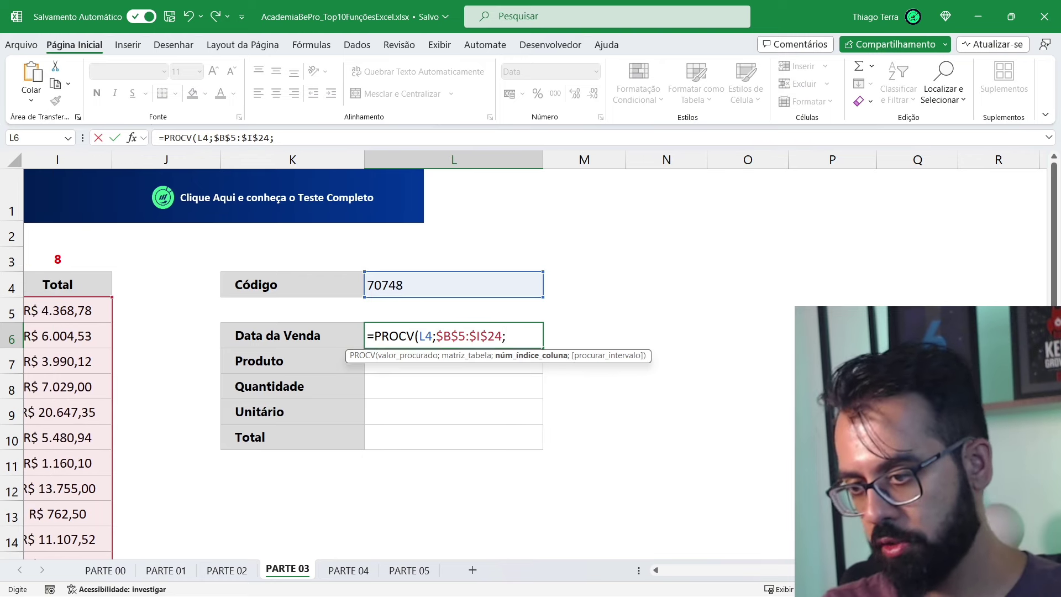
scroll(741, 500, "right", 1)
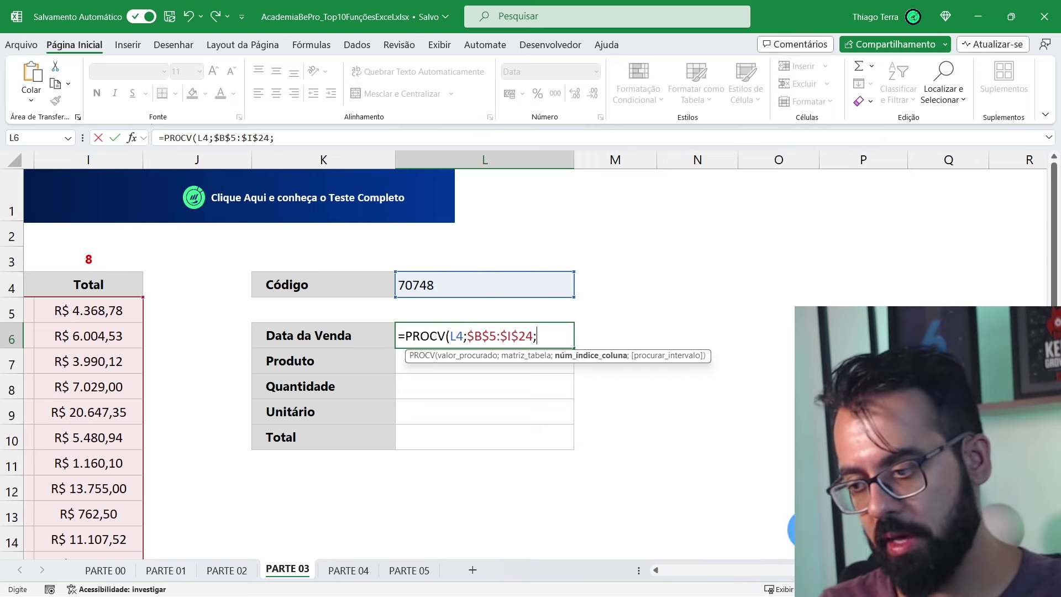
left_click_drag(840, 570, 638, 565)
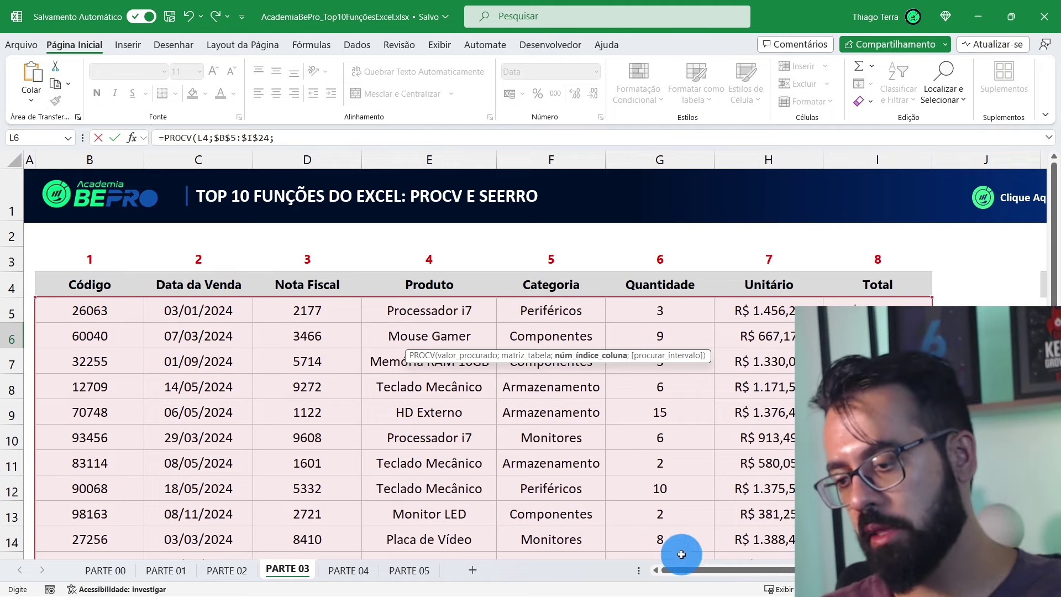
left_click_drag(685, 570, 812, 570)
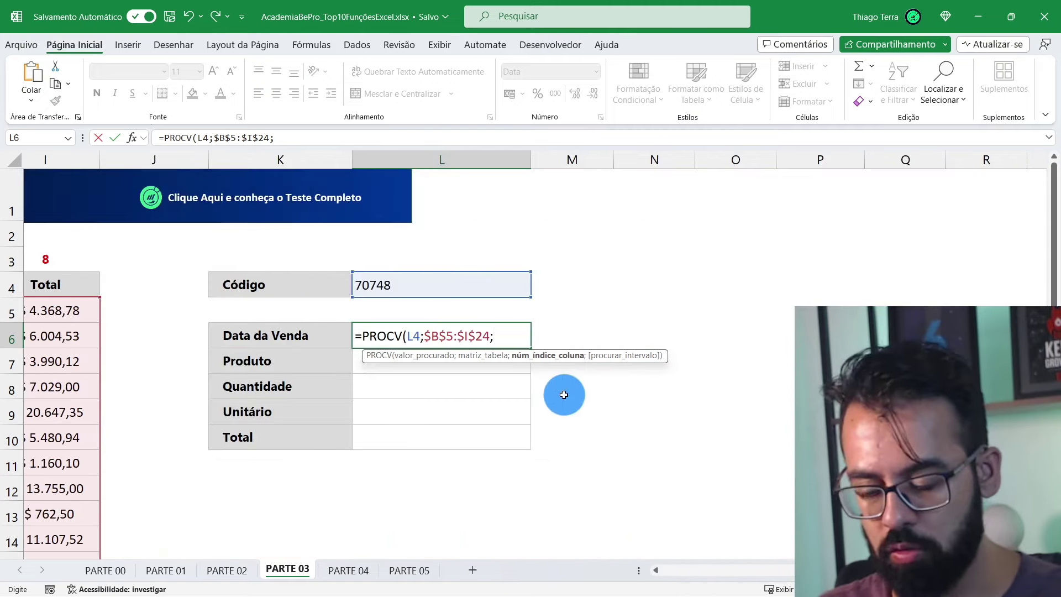
type("2")
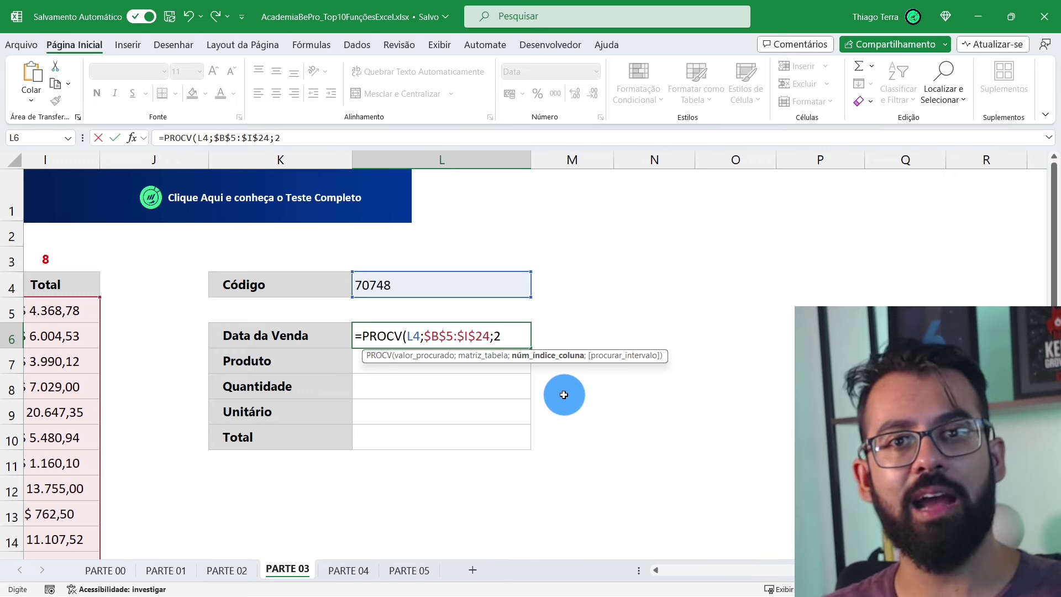
type(";")
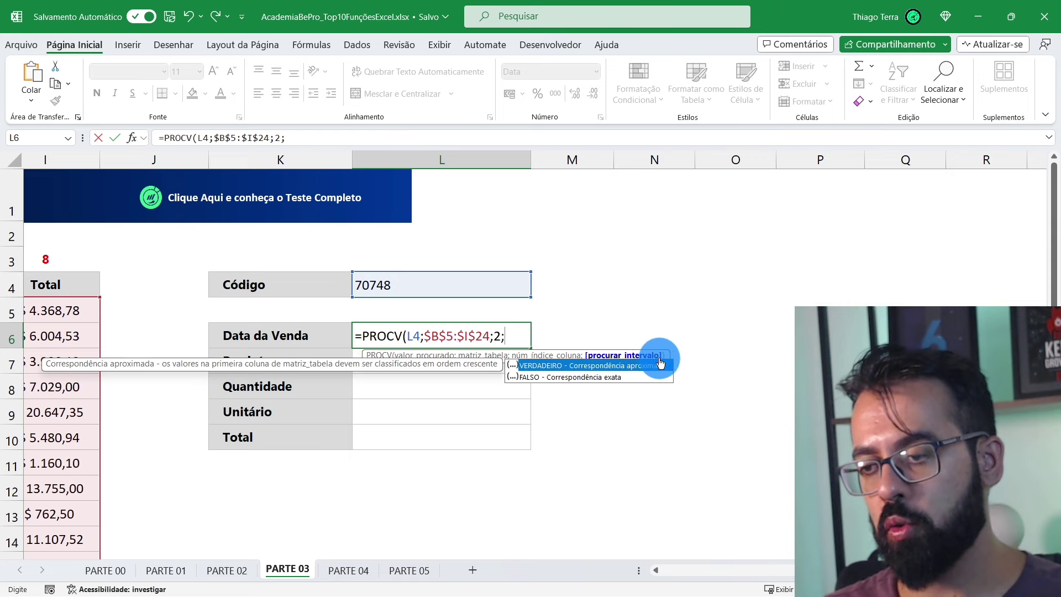
left_click(569, 378)
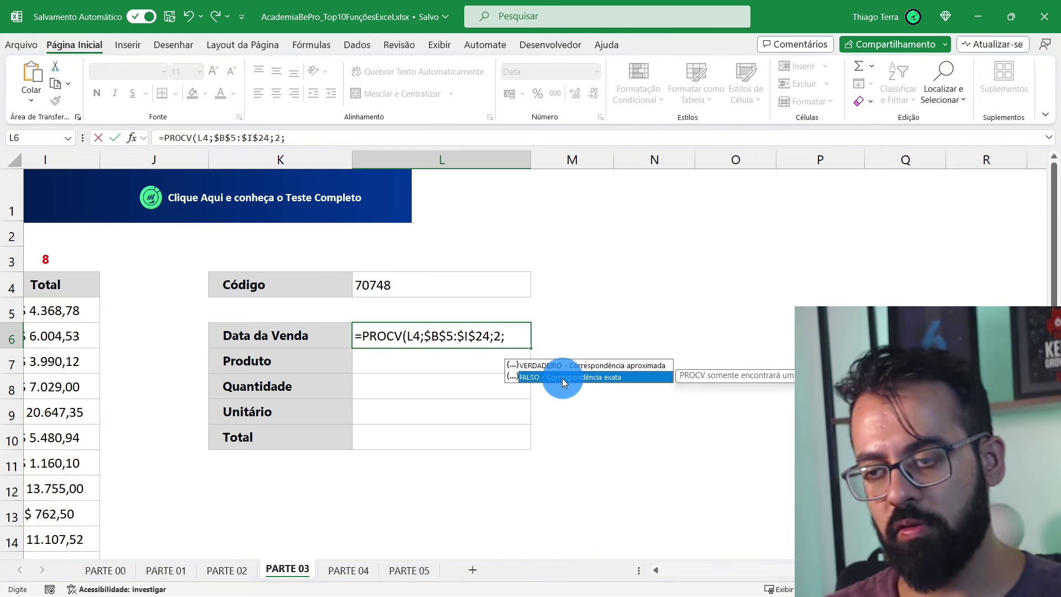
double_click(564, 380)
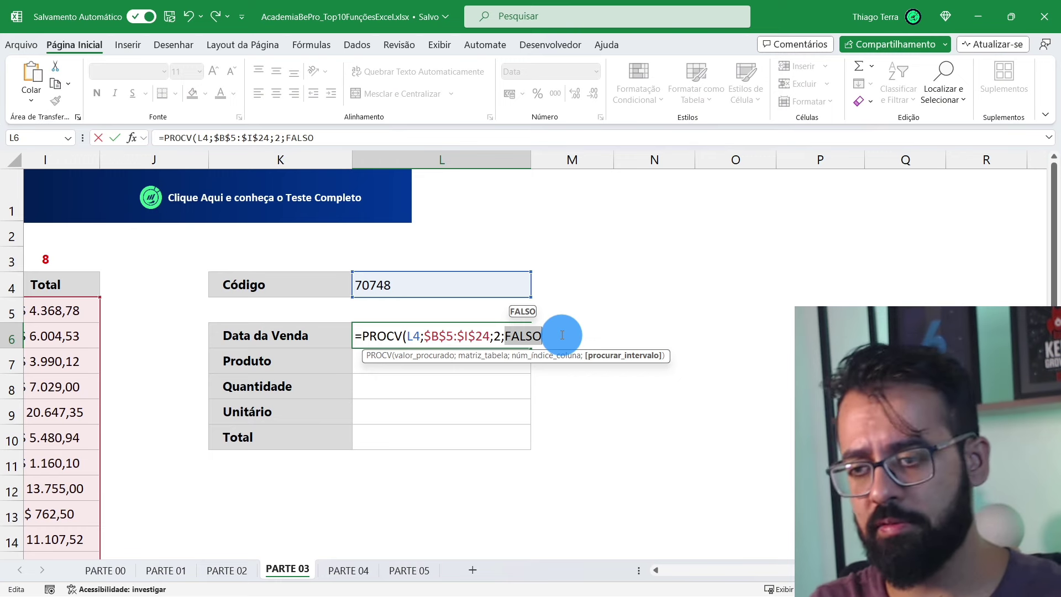
key("End")
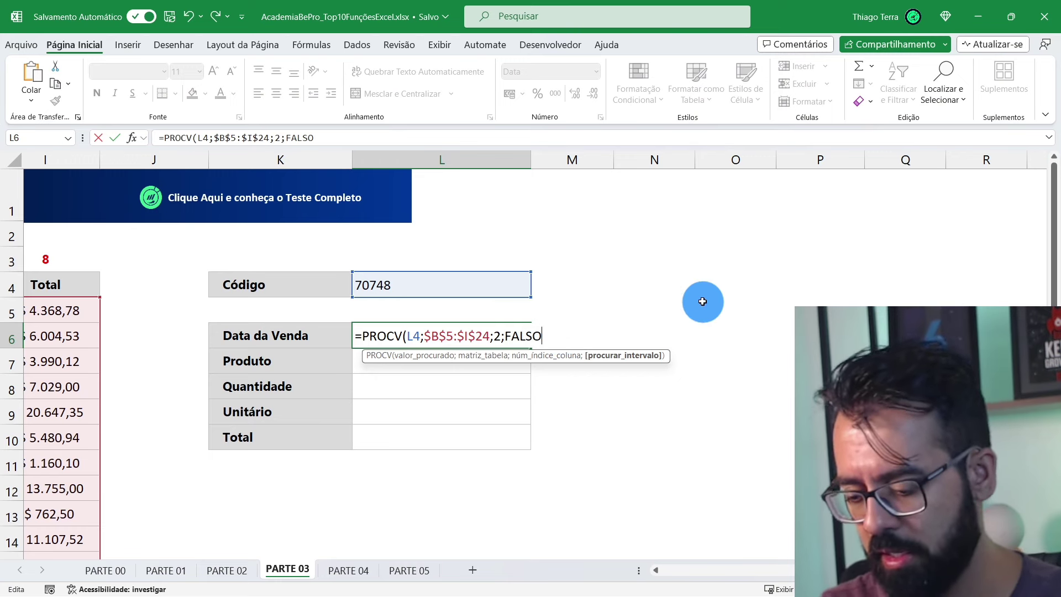
type(")")
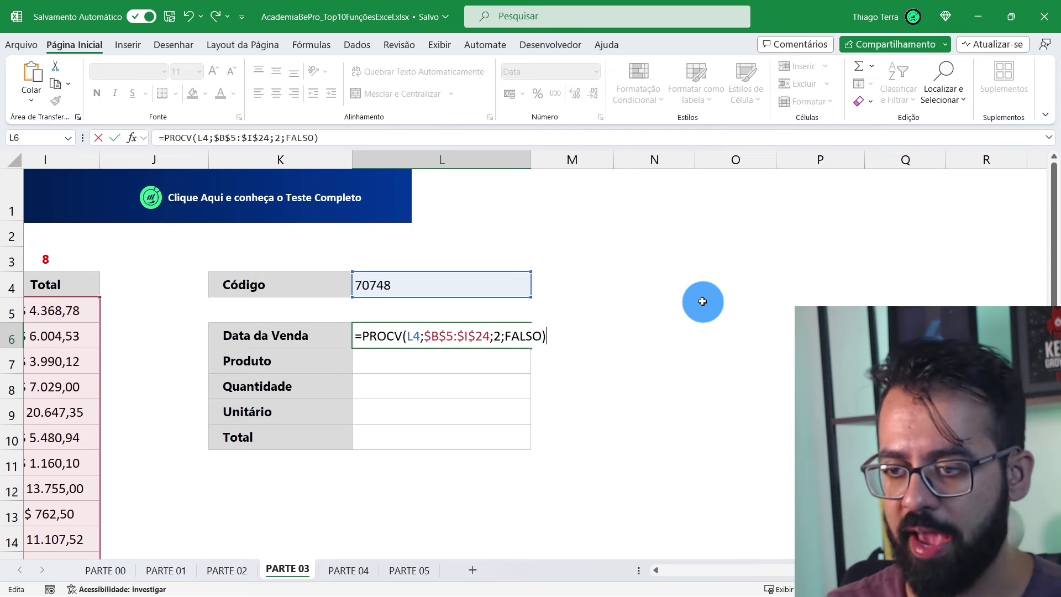
key("Return")
key("Up")
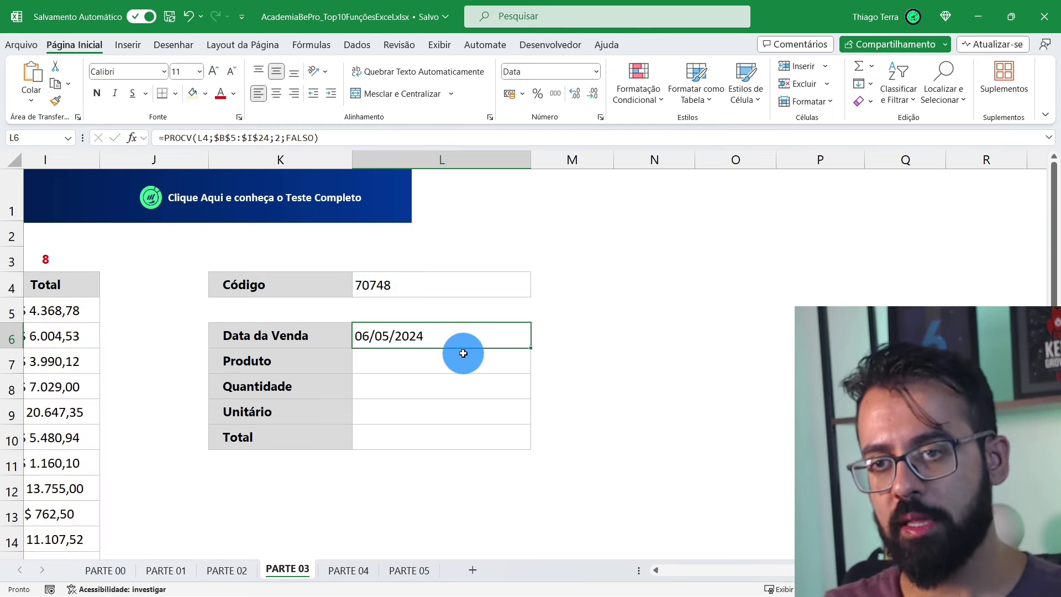
- Review the L6 formula and the remaining Produto, Quantidade, Unitário and Total labels
left_click(320, 334)
left_click(404, 324)
double_click(403, 325)
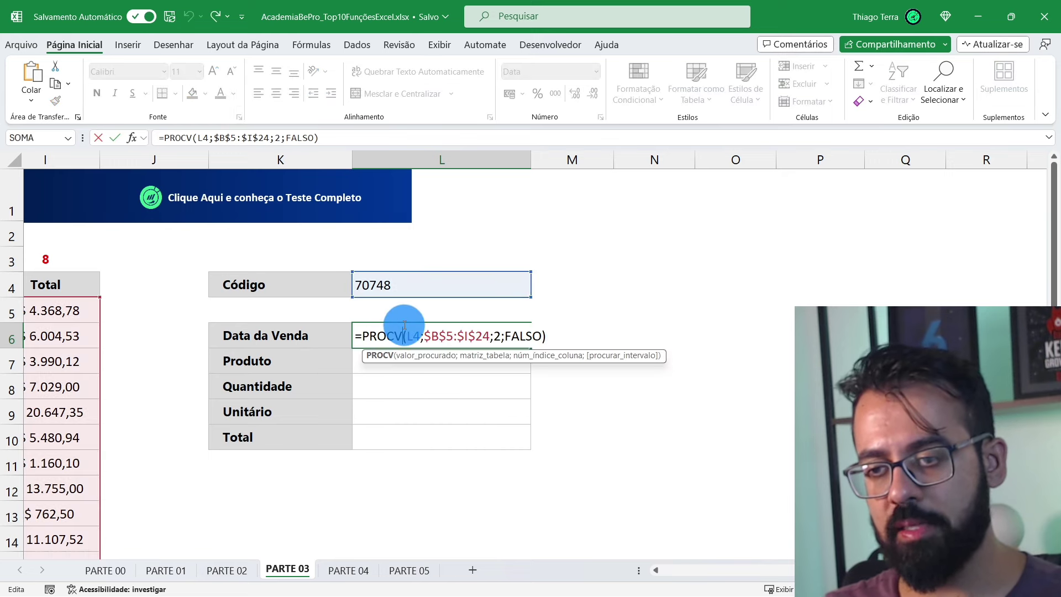
key("Escape")
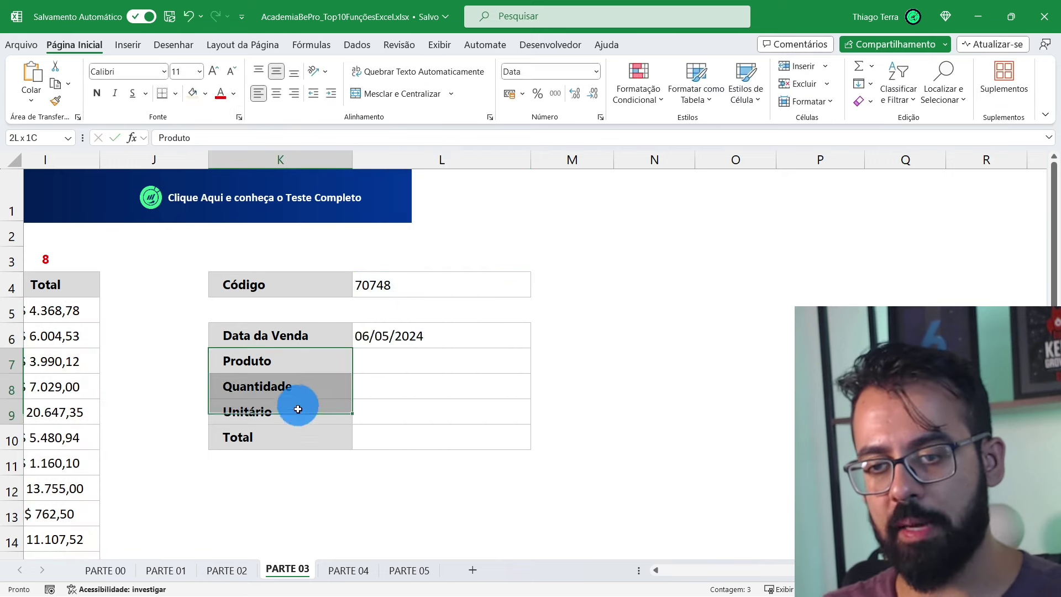
left_click_drag(289, 367, 299, 439)
left_click(308, 362)
left_click(302, 390)
left_click(302, 408)
left_click(301, 429)
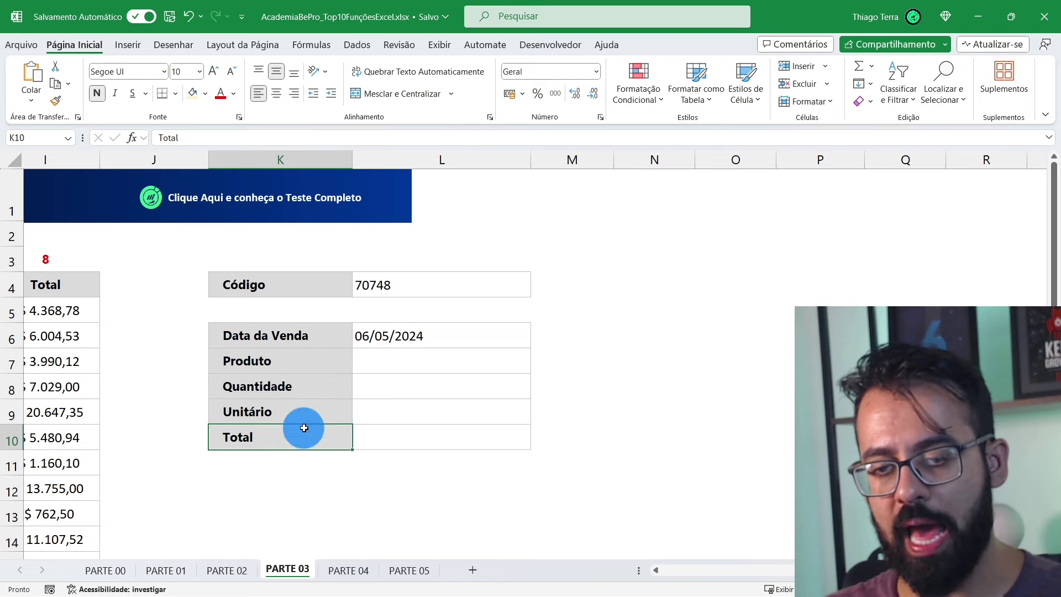
- Temporarily change L6's column index to 4 to preview the product
left_click(450, 322)
double_click(453, 325)
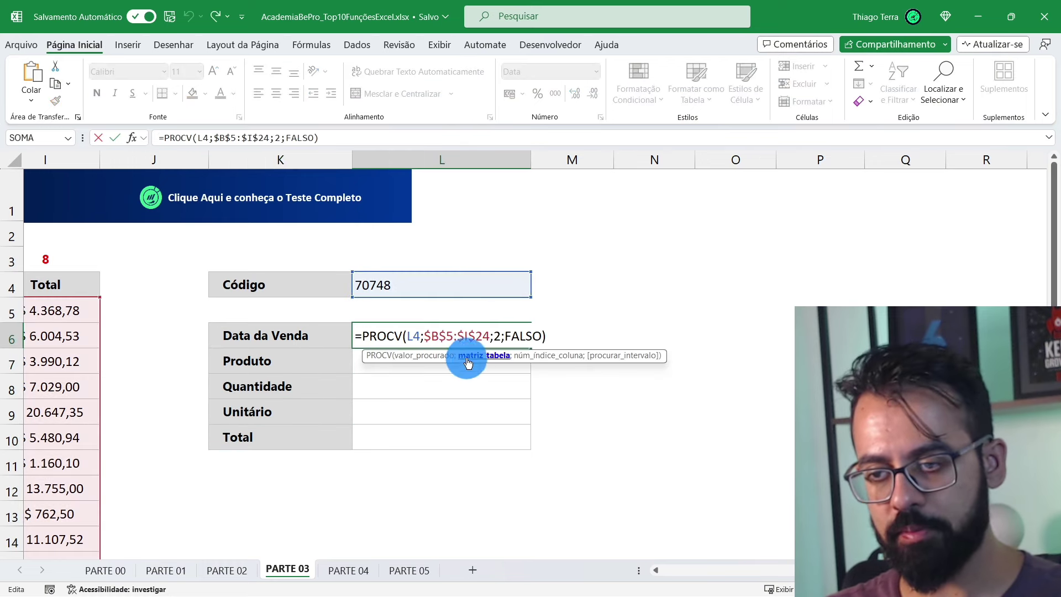
left_click(499, 335)
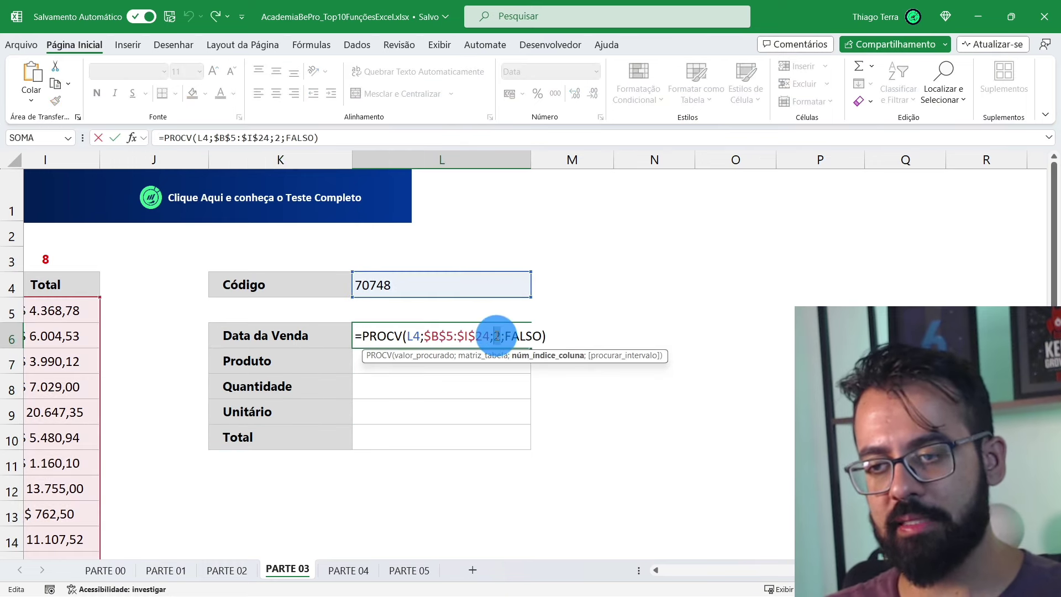
double_click(496, 336)
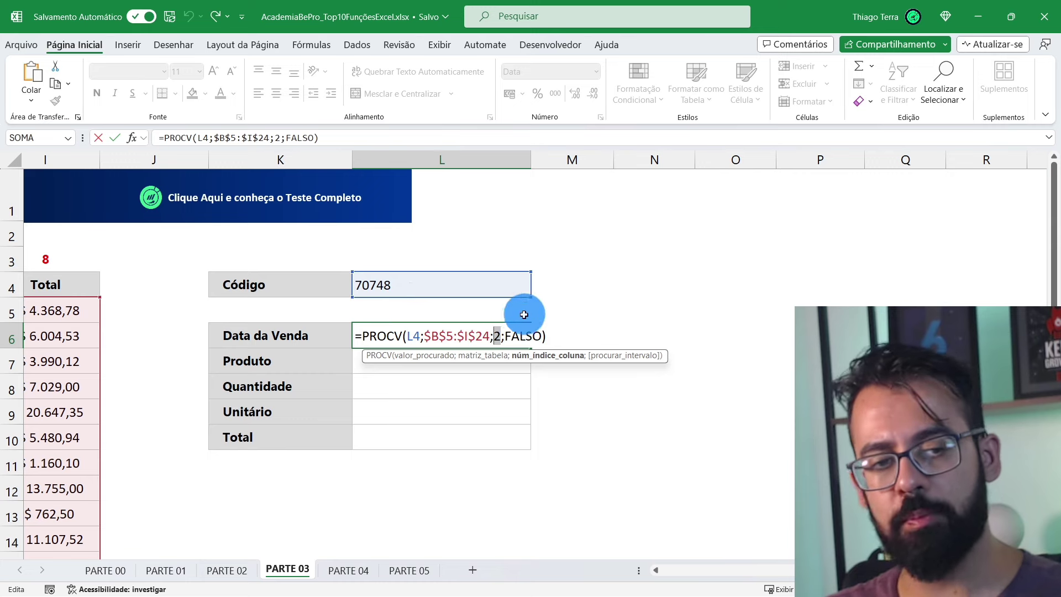
key("ctrl+Return")
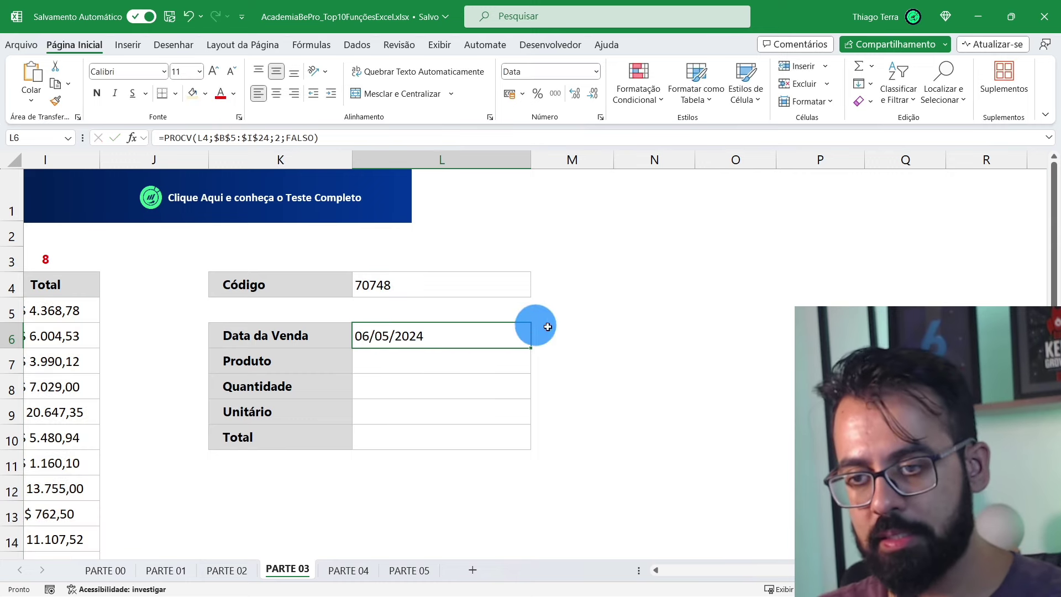
left_click_drag(813, 570, 675, 575)
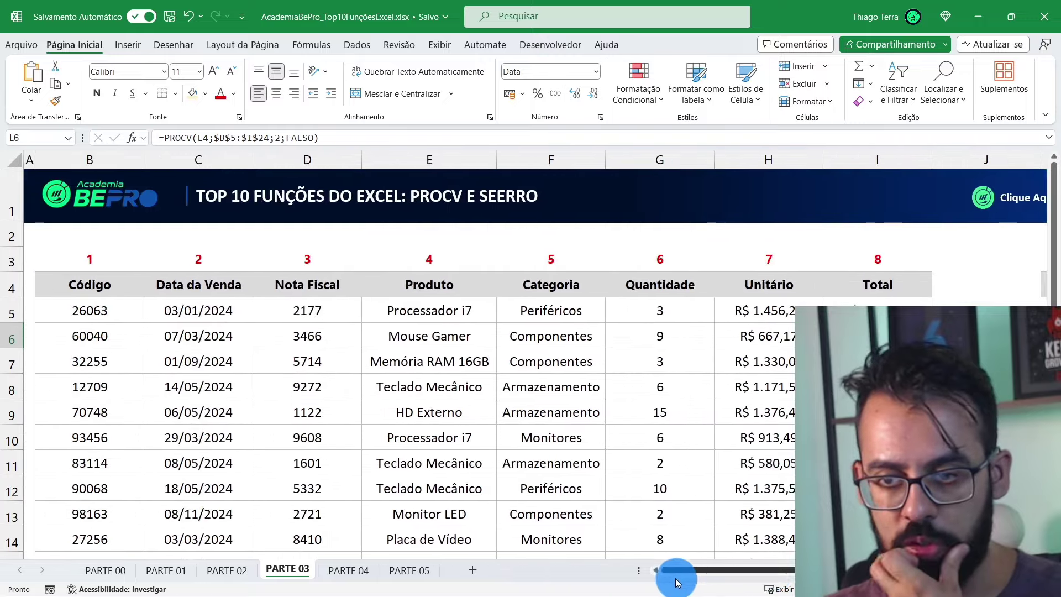
left_click_drag(442, 257, 446, 362)
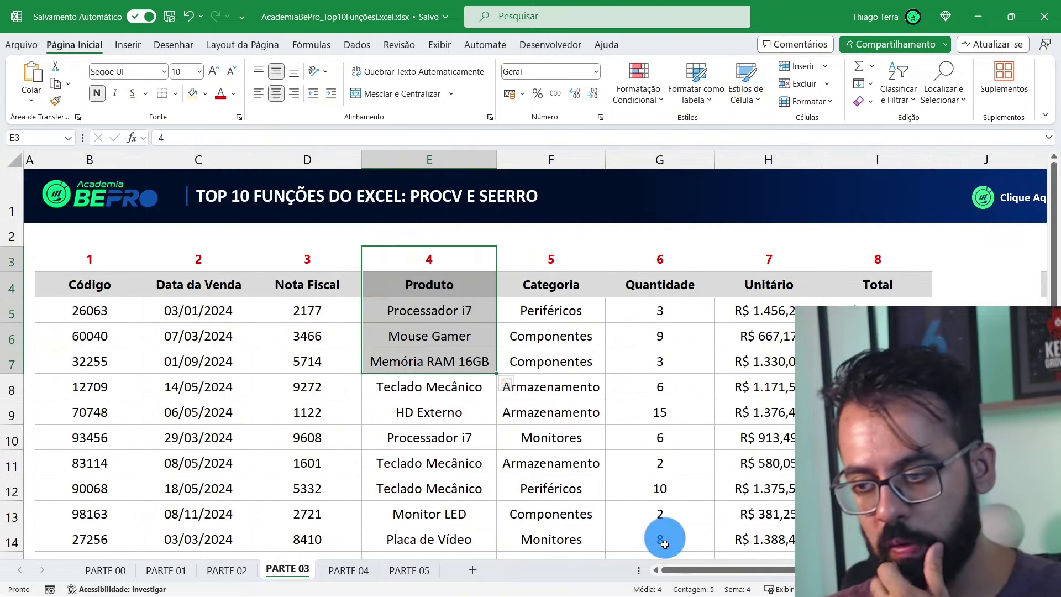
left_click_drag(675, 570, 727, 506)
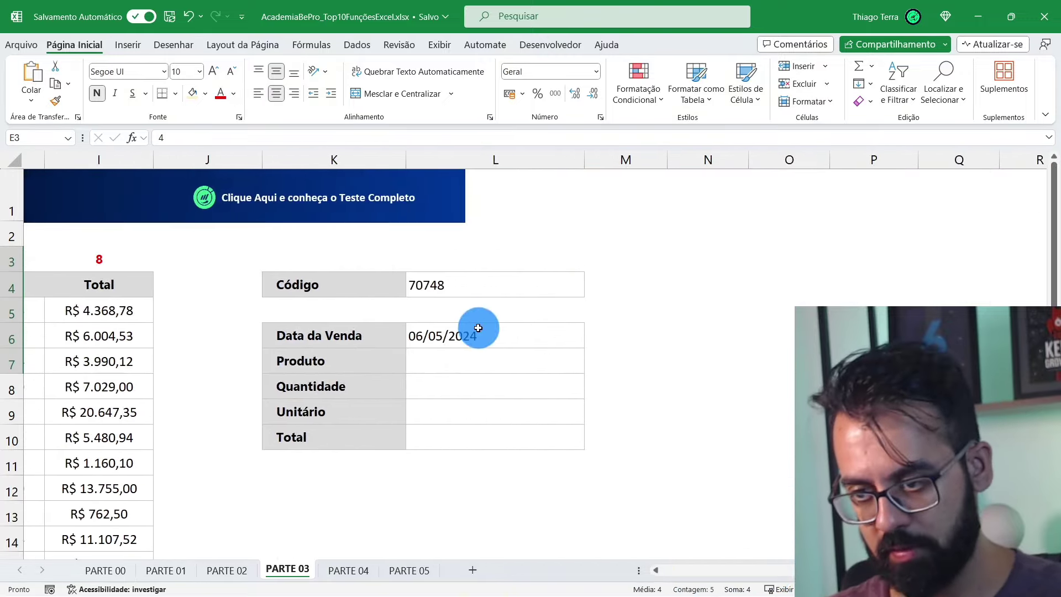
double_click(500, 334)
double_click(552, 336)
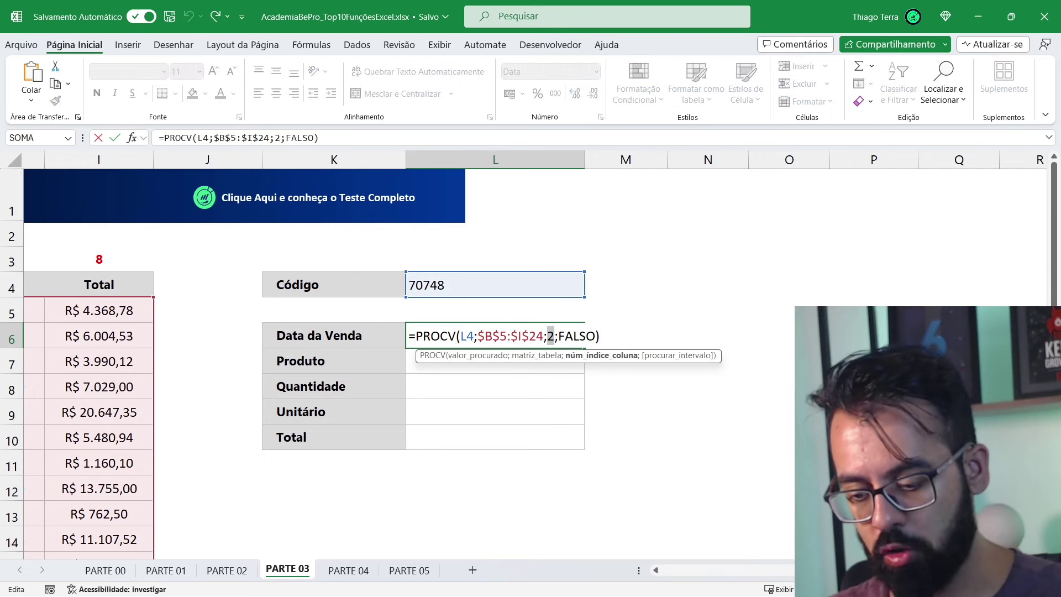
type("4")
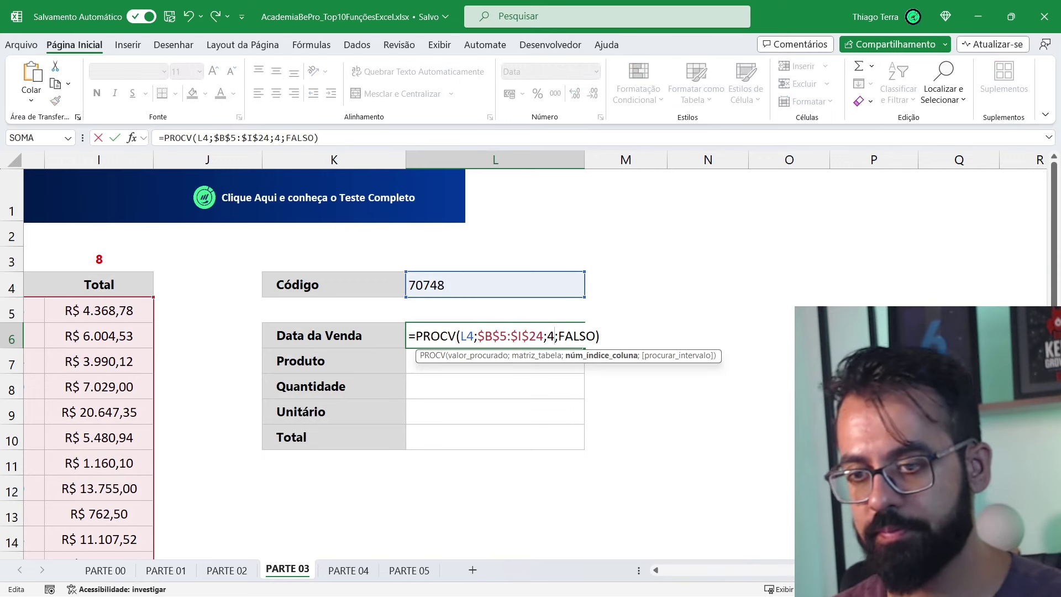
key("Return")
key("Up")
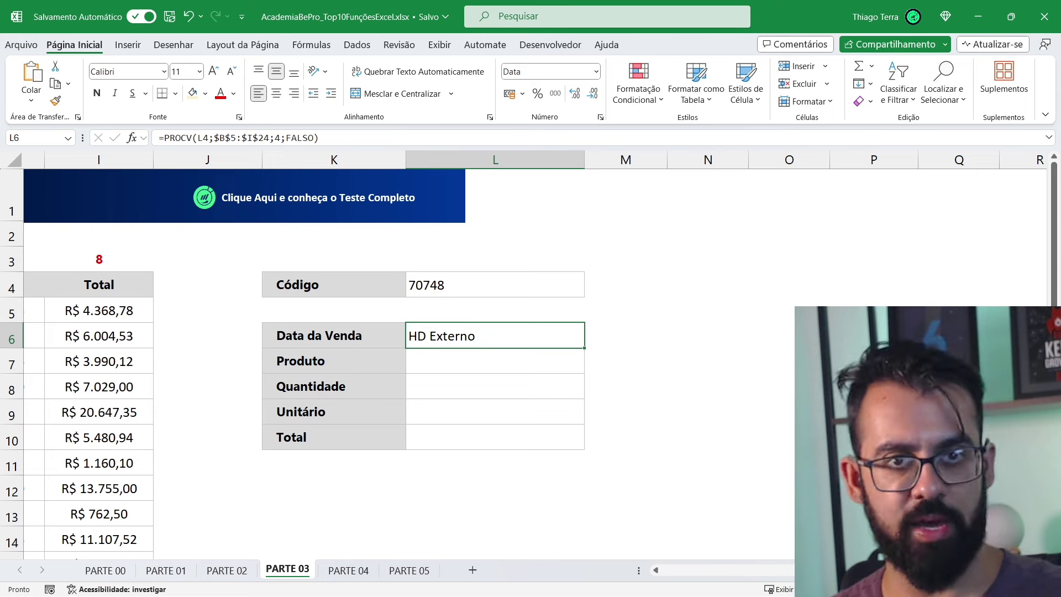
- Restore column index 2 and lock the code reference as $L$4 in L6
double_click(510, 336)
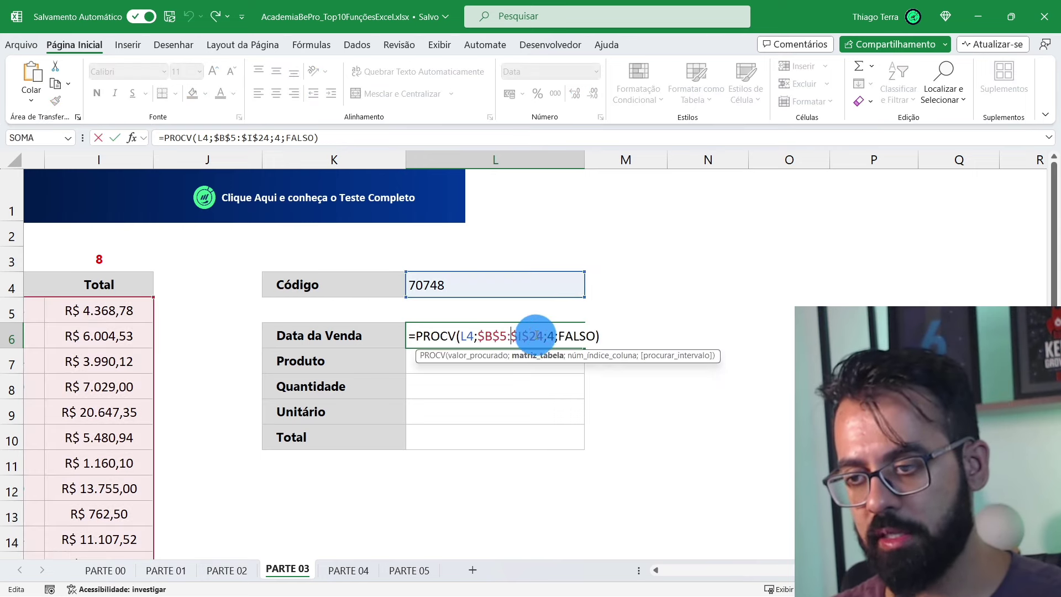
double_click(551, 335)
type("2")
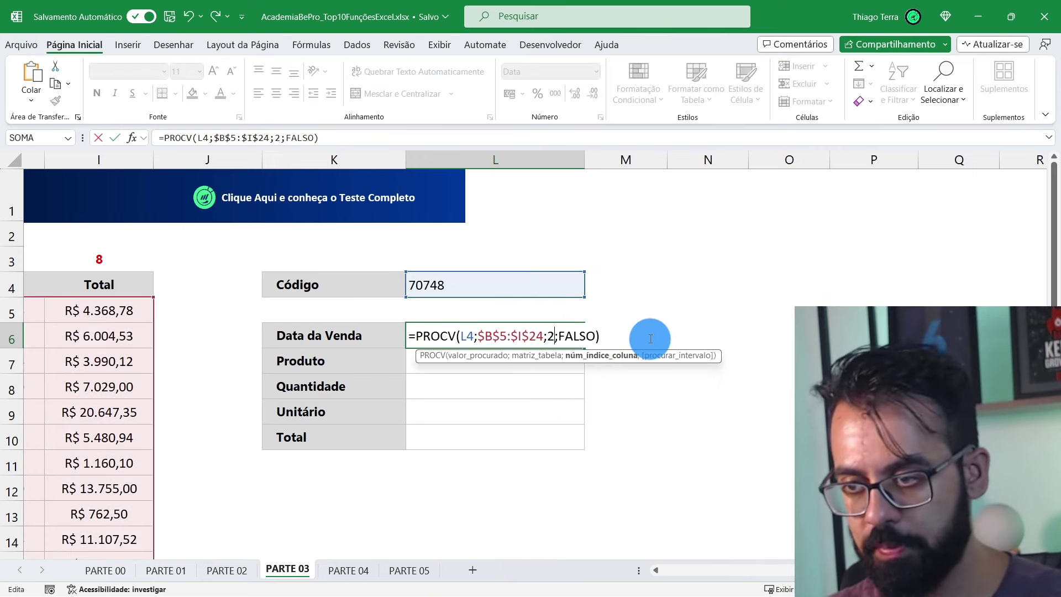
double_click(474, 335)
key("F4")
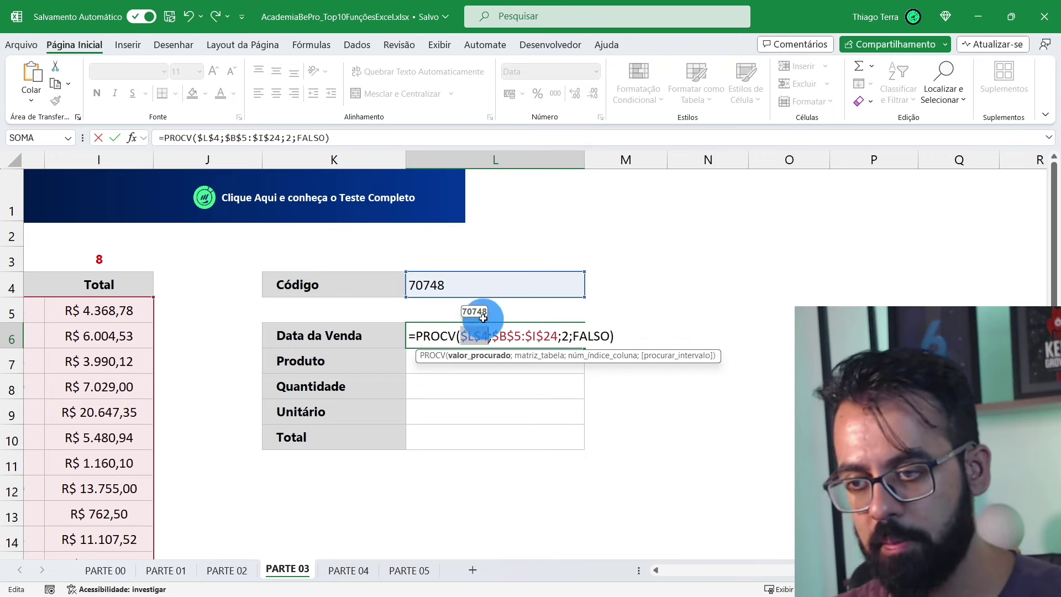
key("Return")
- Copy the L6 lookup down to L10 and adjust Produto so it shows HD Externo
left_click(511, 338)
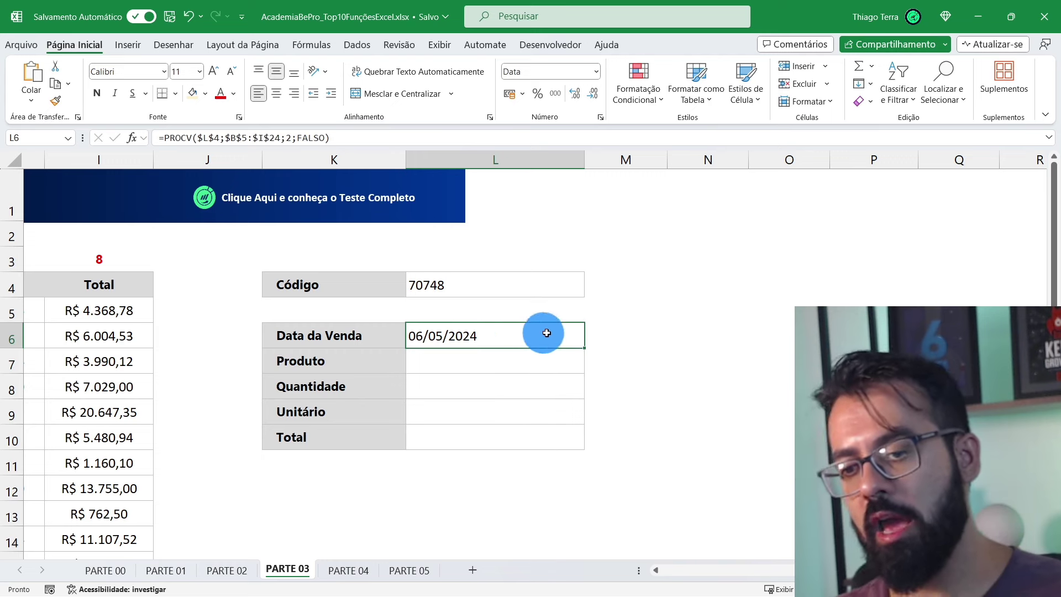
left_click_drag(585, 346, 582, 449)
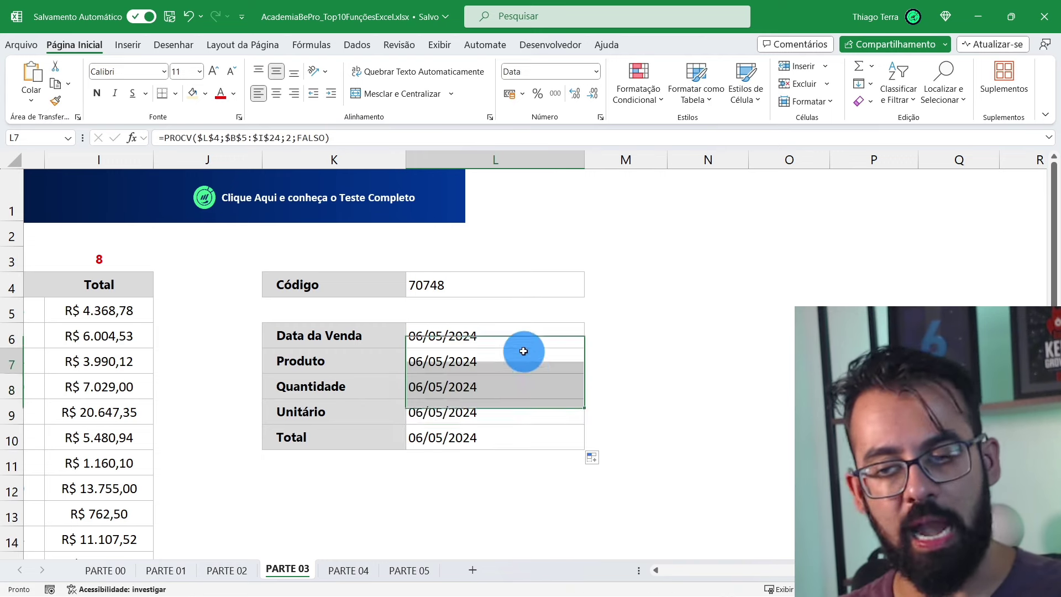
left_click(526, 409)
left_click(533, 438)
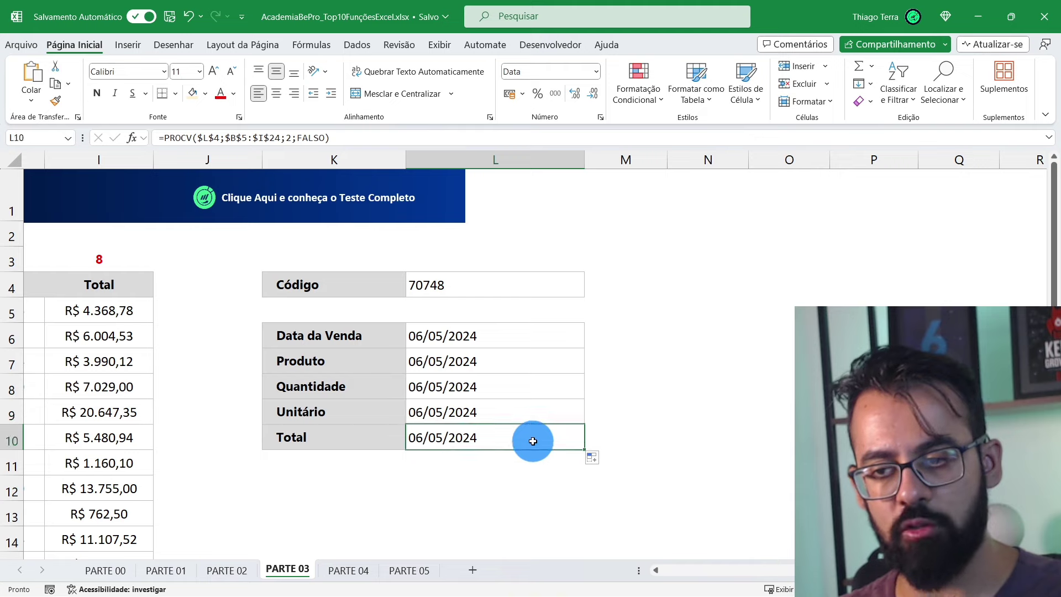
left_click(546, 359)
double_click(547, 359)
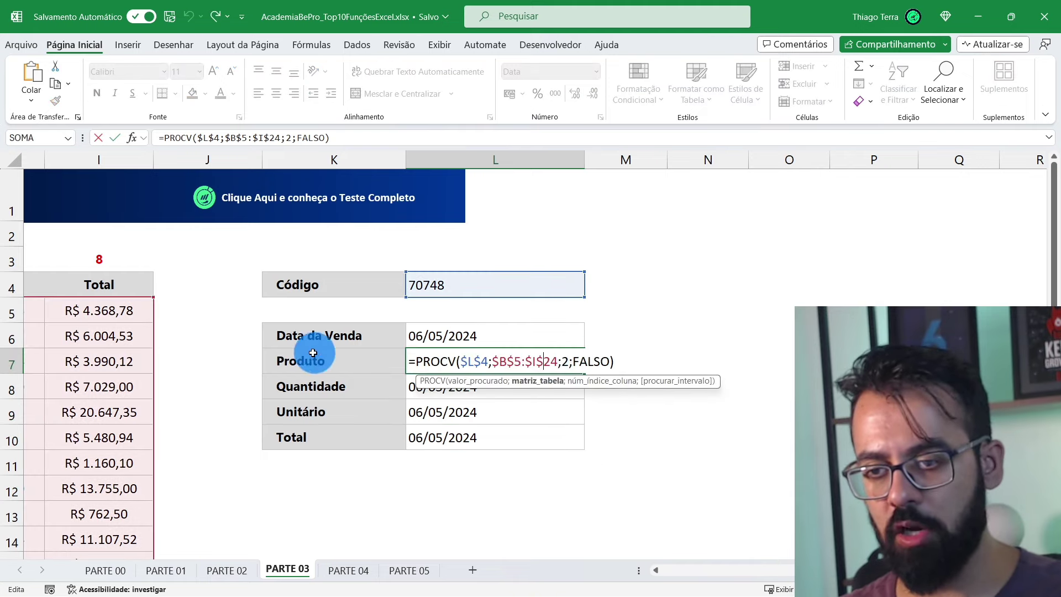
double_click(564, 361)
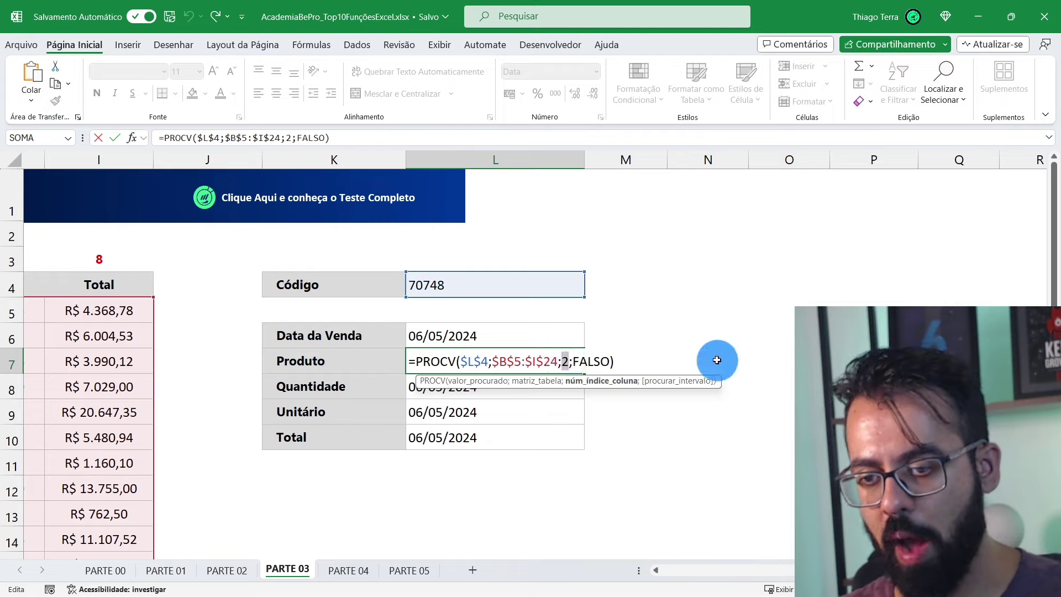
type("4")
key("Return")
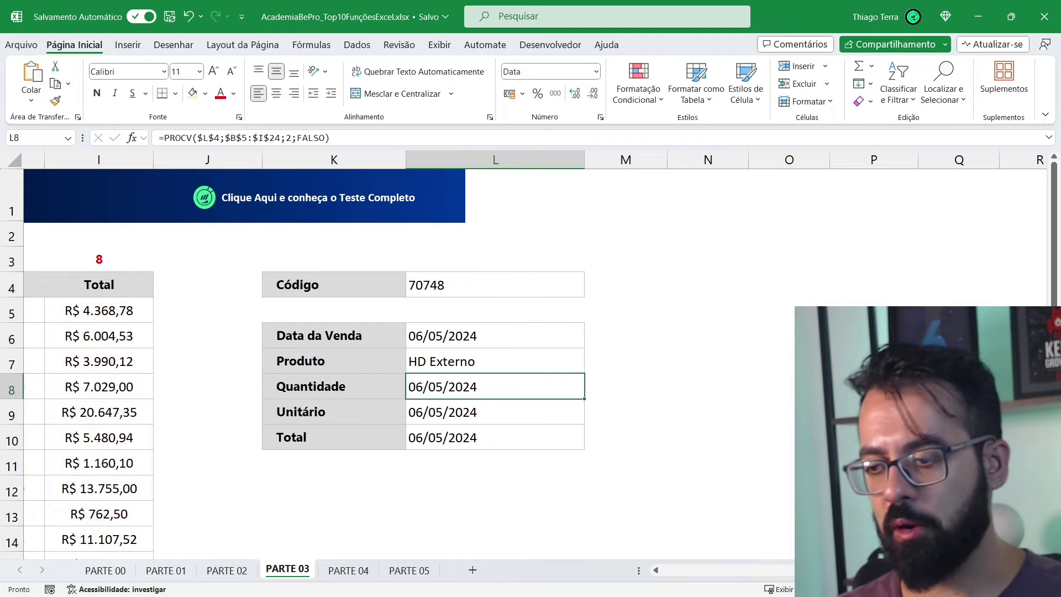
- Set the Quantidade lookup formula's column index to 6
left_click_drag(812, 569, 718, 569)
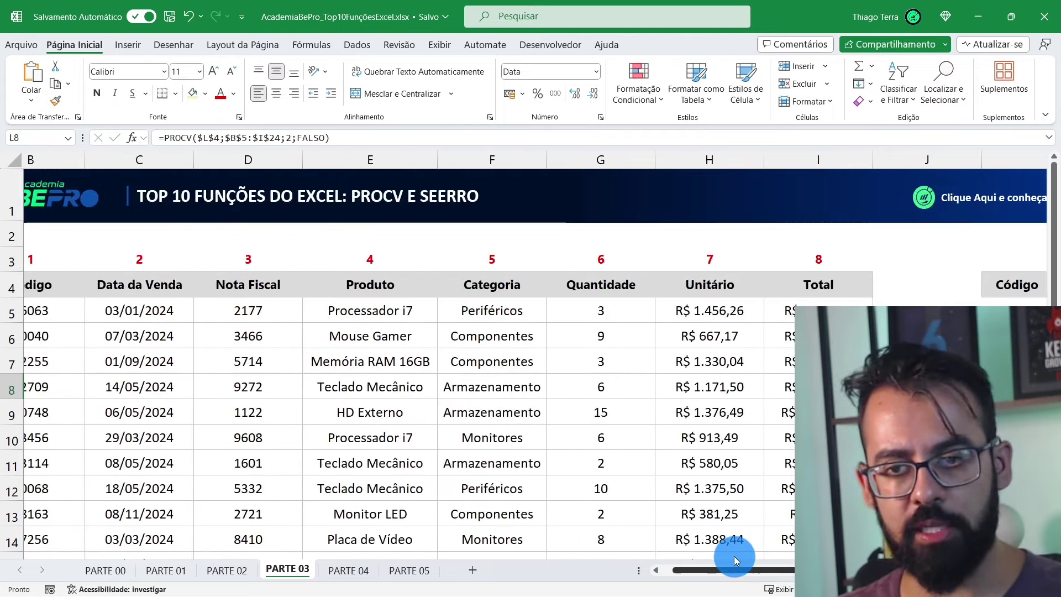
left_click_drag(660, 259, 668, 344)
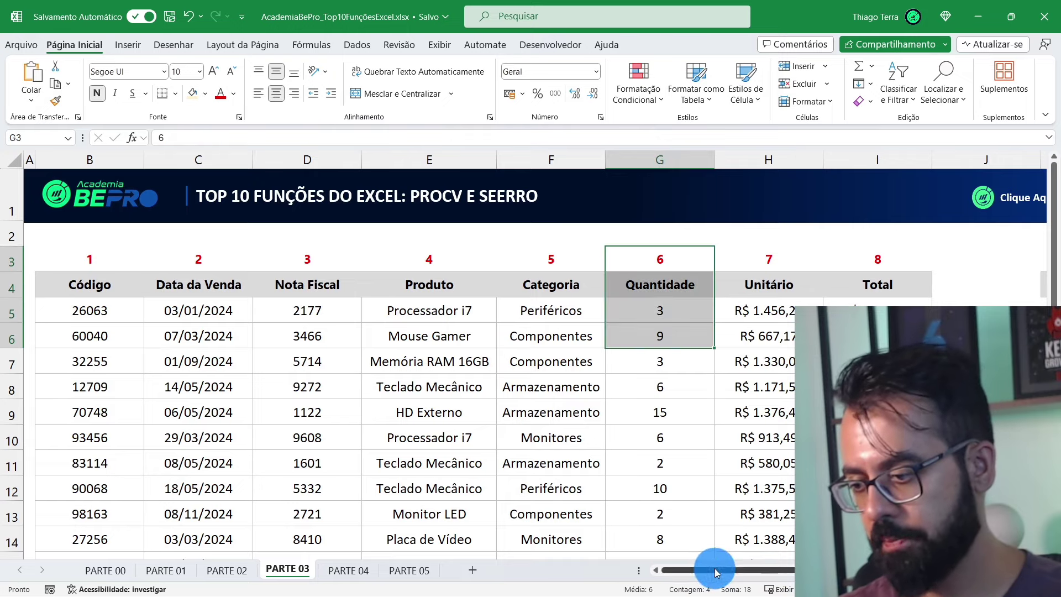
left_click_drag(710, 569, 801, 569)
double_click(515, 384)
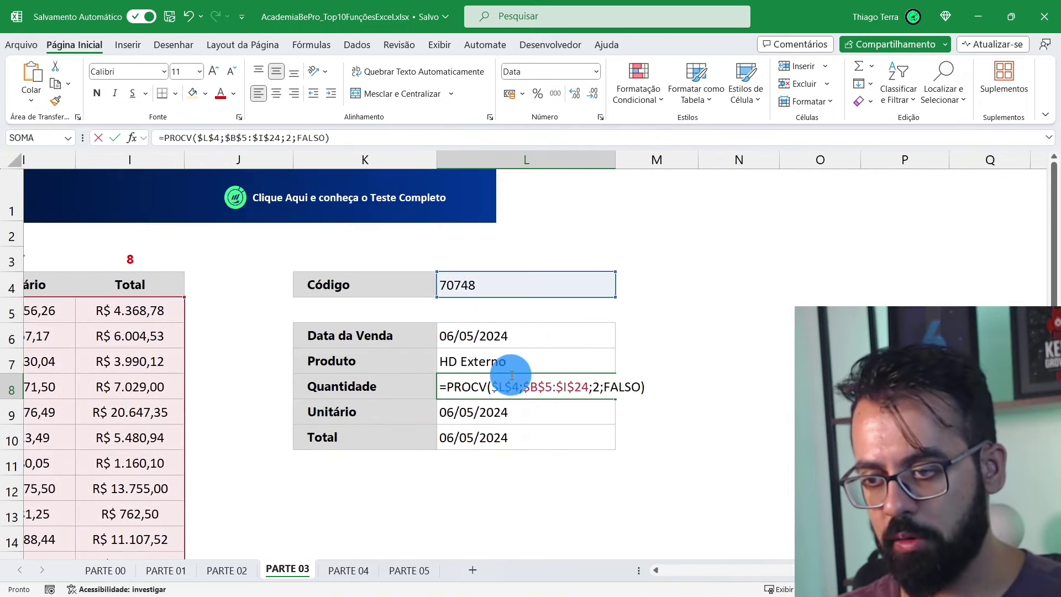
double_click(596, 387)
type("6")
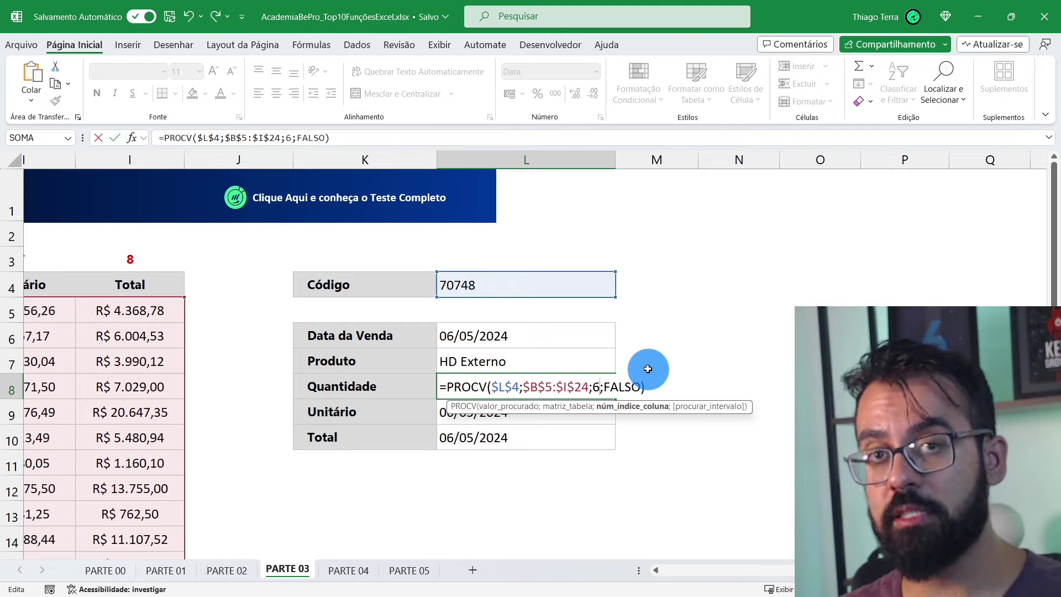
key("Return")
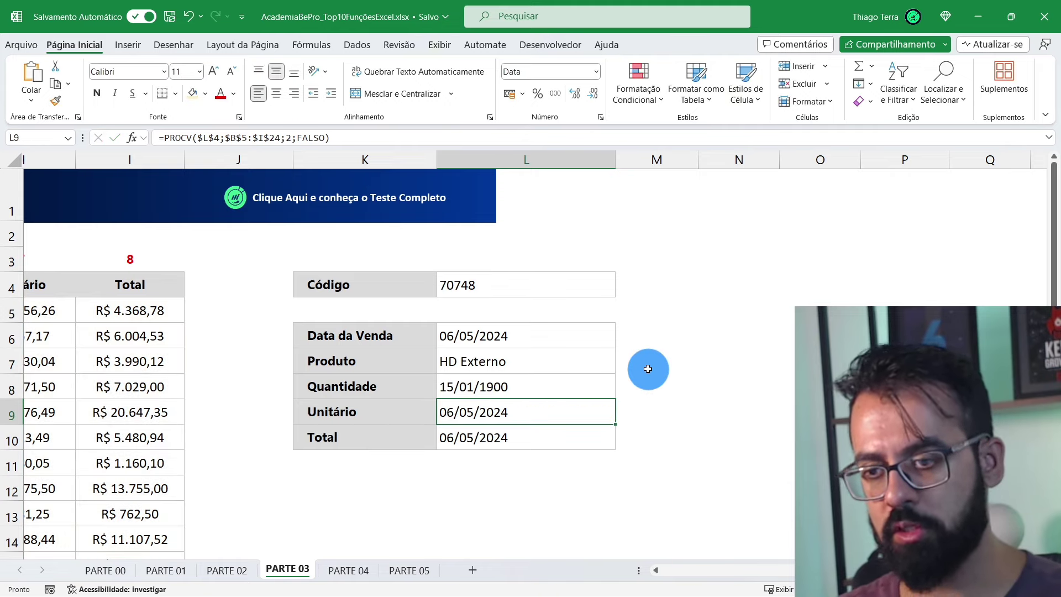
- Set the Unitário lookup formula's column index to 7
left_click_drag(367, 409, 552, 415)
scroll(621, 426, "left", 3)
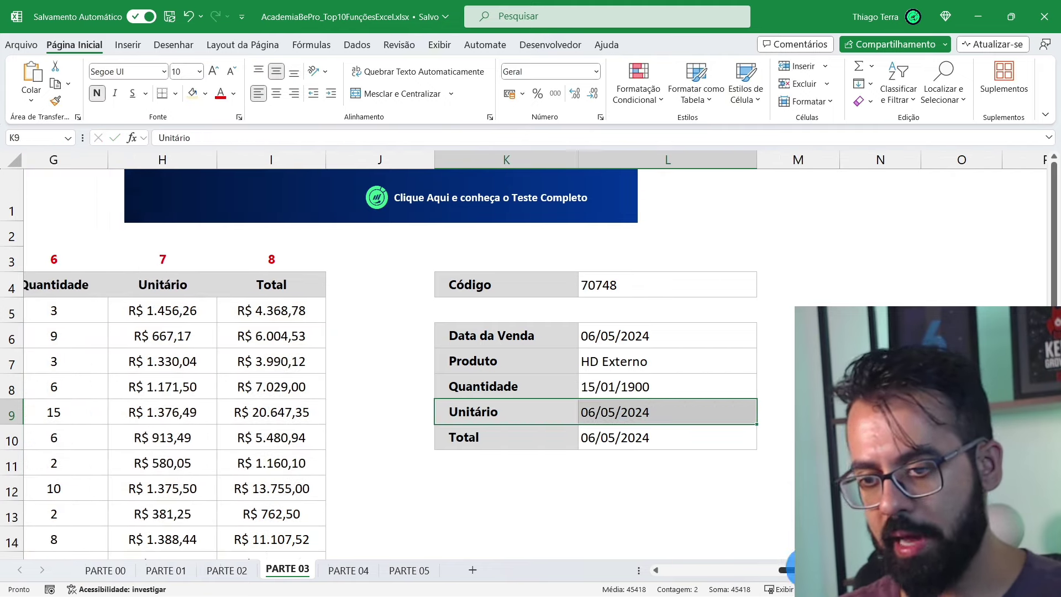
left_click_drag(240, 285, 218, 339)
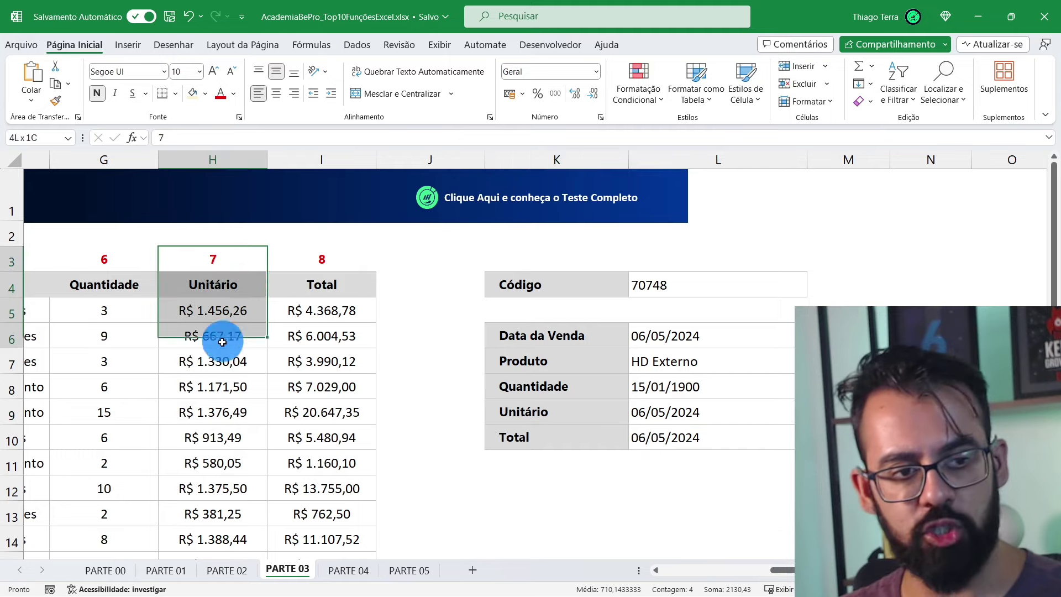
left_click(322, 310)
left_click(704, 415)
double_click(704, 415)
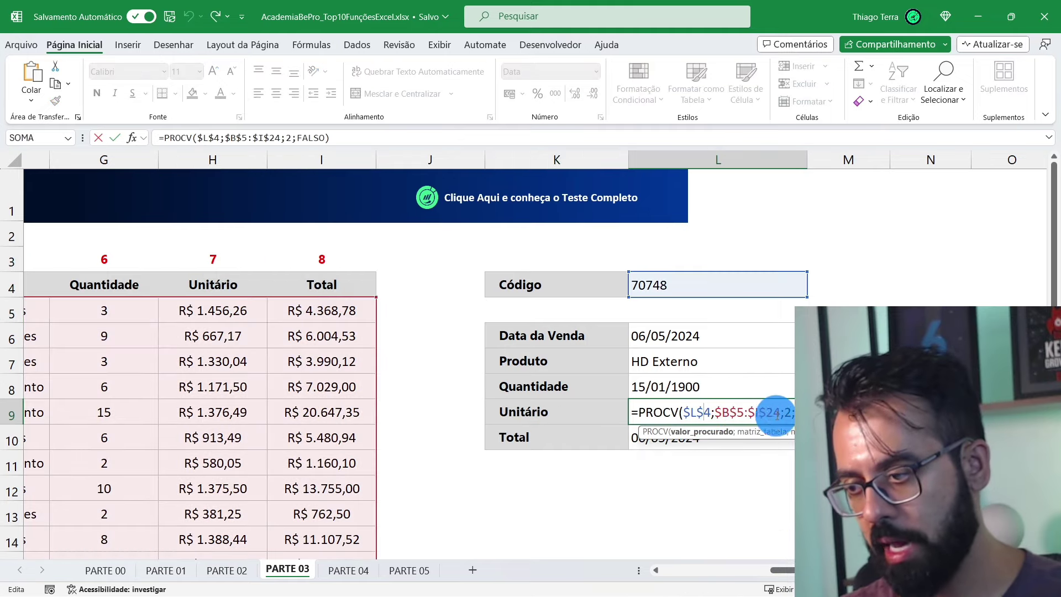
scroll(657, 412, "right", 2)
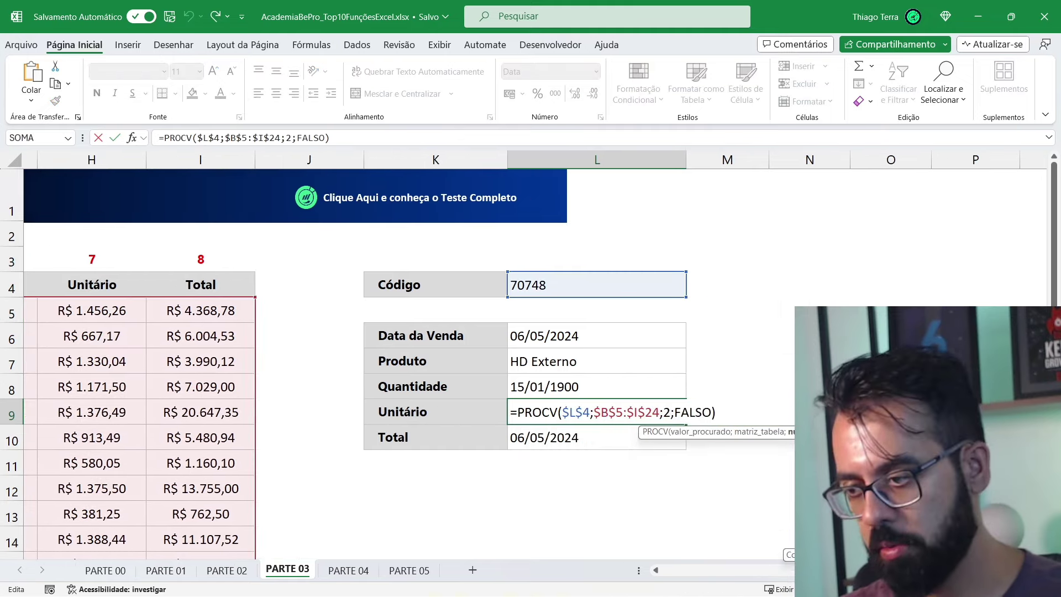
left_click(655, 412)
key("Delete")
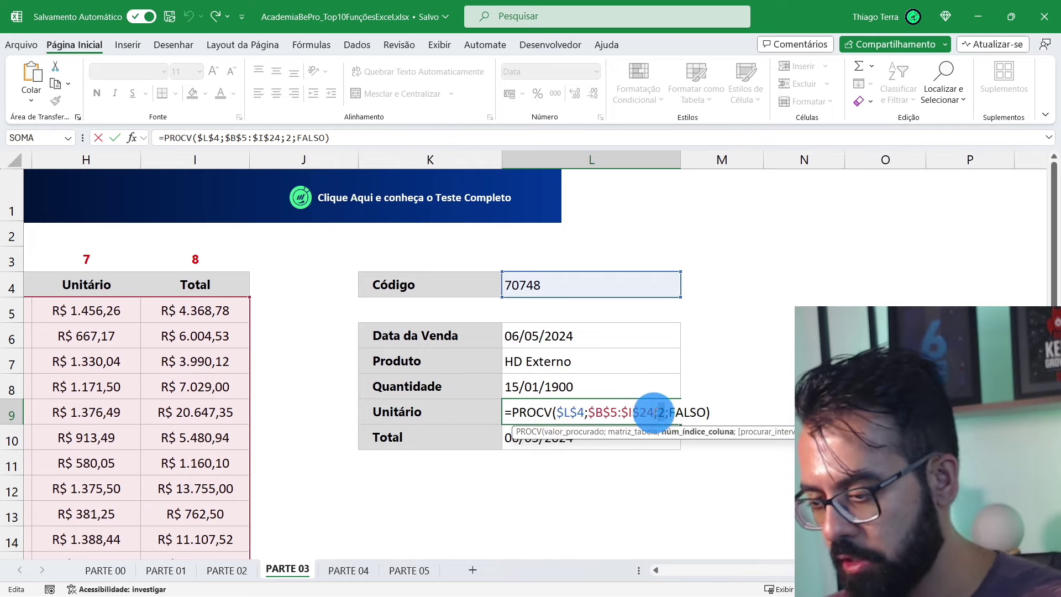
type("7")
key("Return")
- Set the Total lookup formula's column index to 8
double_click(620, 432)
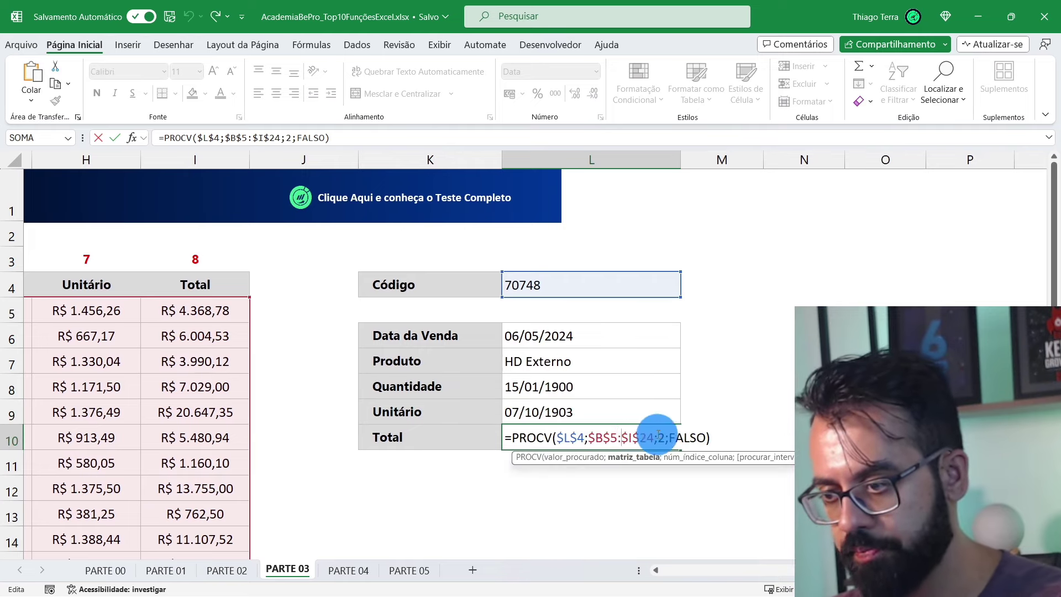
double_click(661, 438)
type("8")
key("Return")
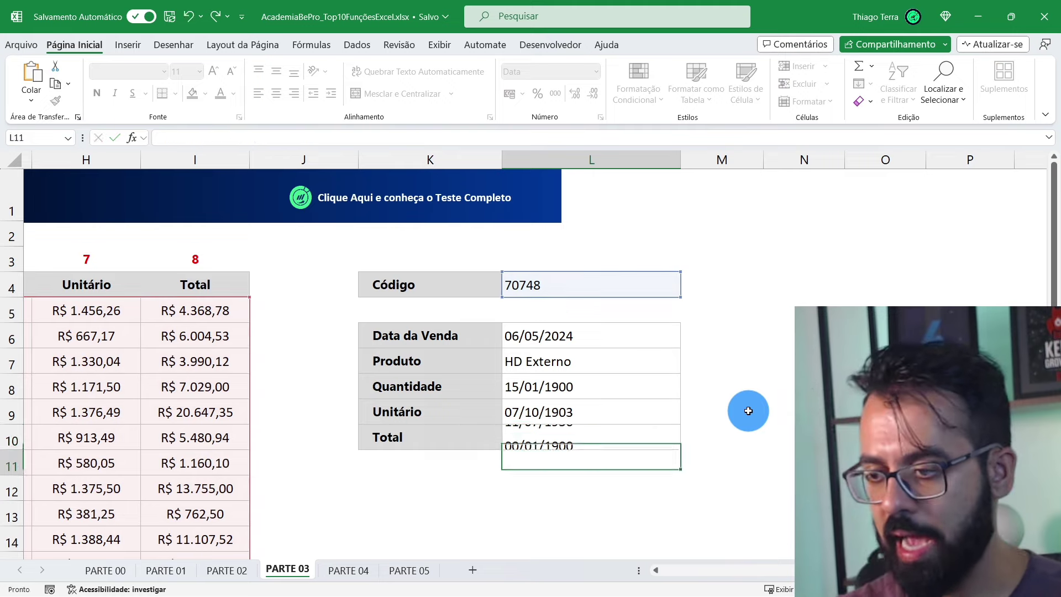
- Format the Quantidade result L8 as Geral so it shows 15
left_click_drag(422, 386, 425, 440)
left_click_drag(568, 387, 559, 434)
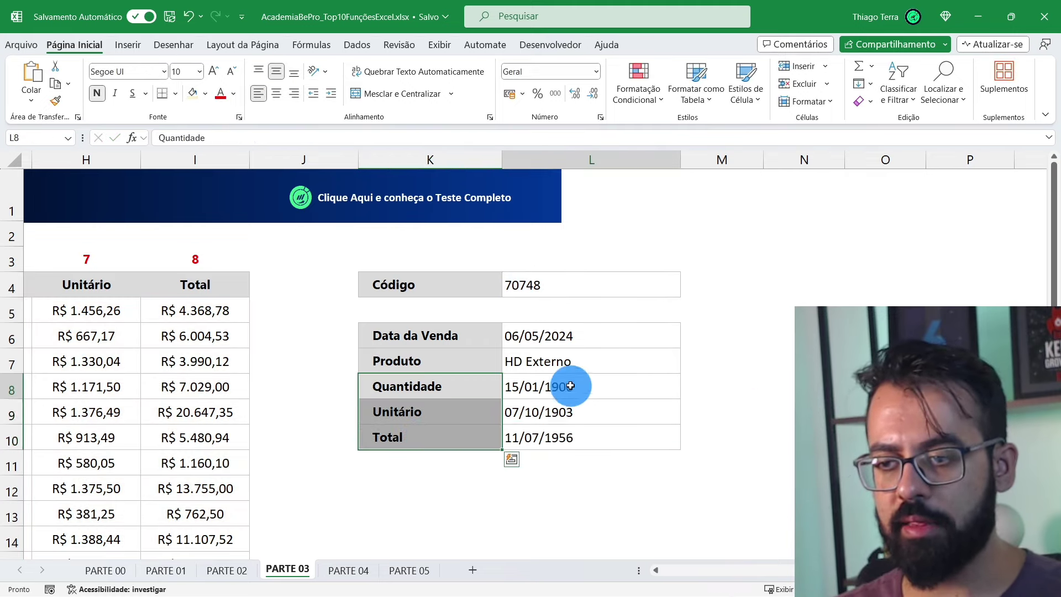
left_click(601, 338)
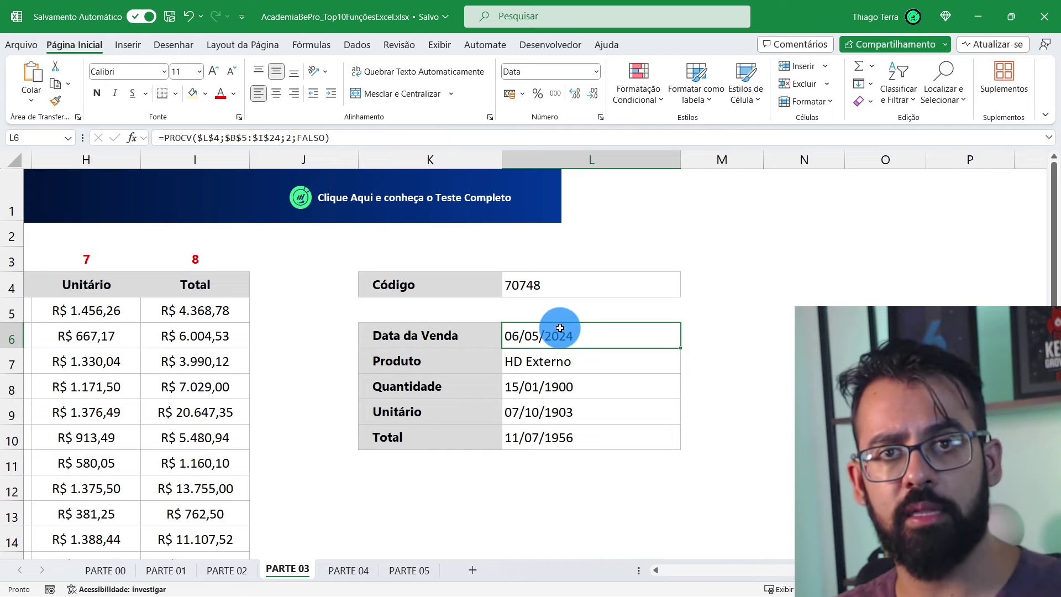
left_click_drag(594, 397, 592, 450)
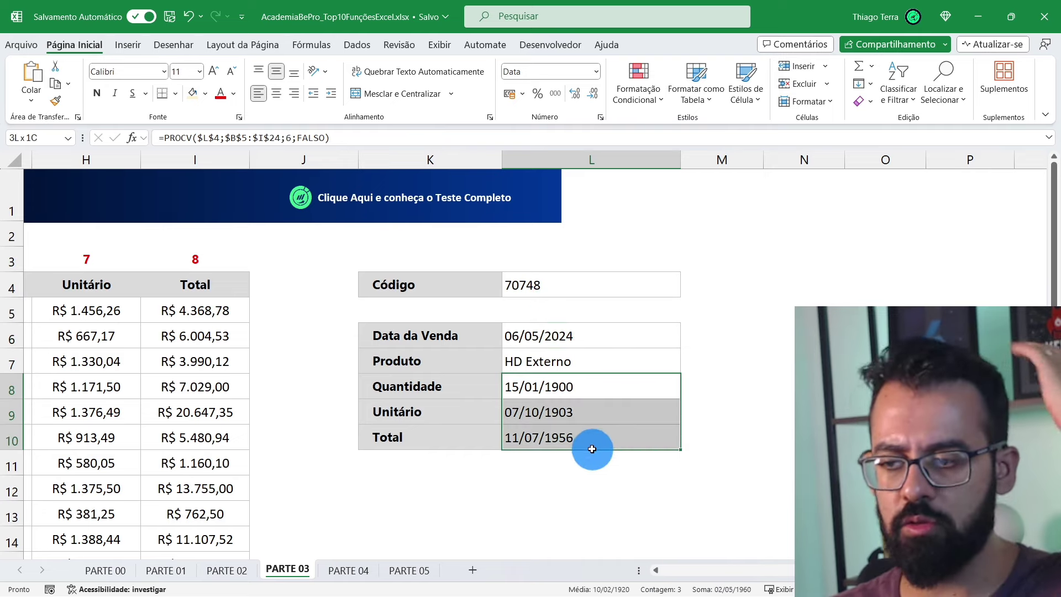
left_click(616, 391)
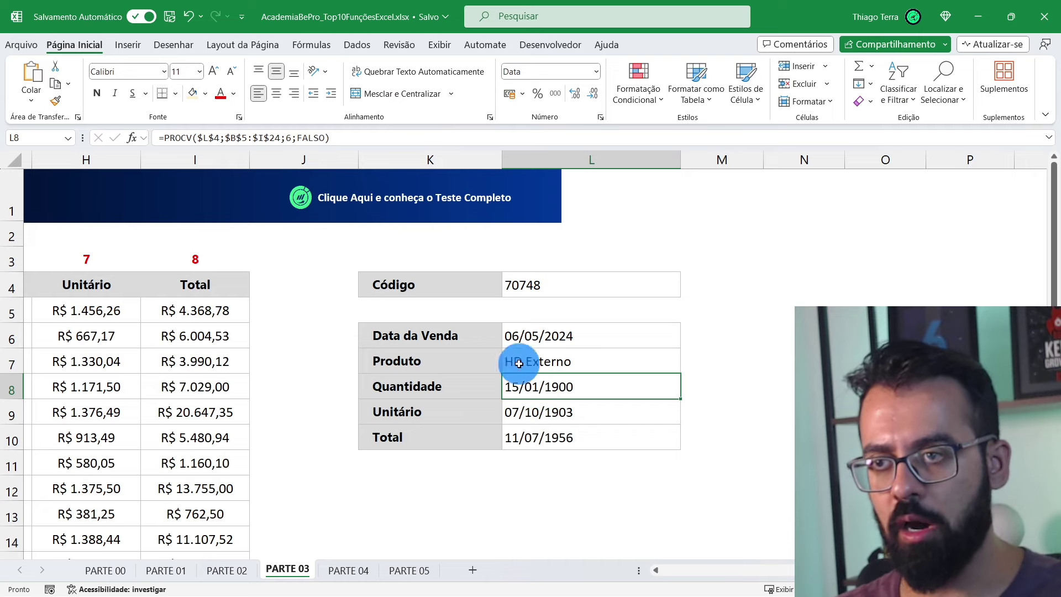
left_click(596, 71)
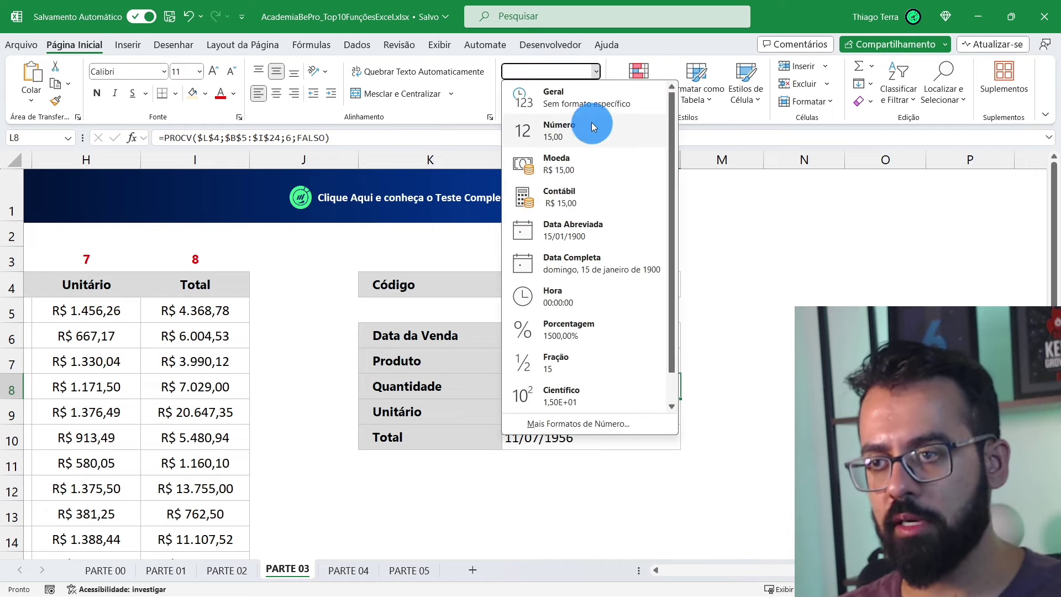
left_click(574, 96)
- Format Unitário and Total as Moeda, showing R$ 1.376,49 and R$ 20.647,35
mouse_move(534, 411)
left_mouse_down()
mouse_move(532, 433)
mouse_move(543, 437)
left_mouse_up()
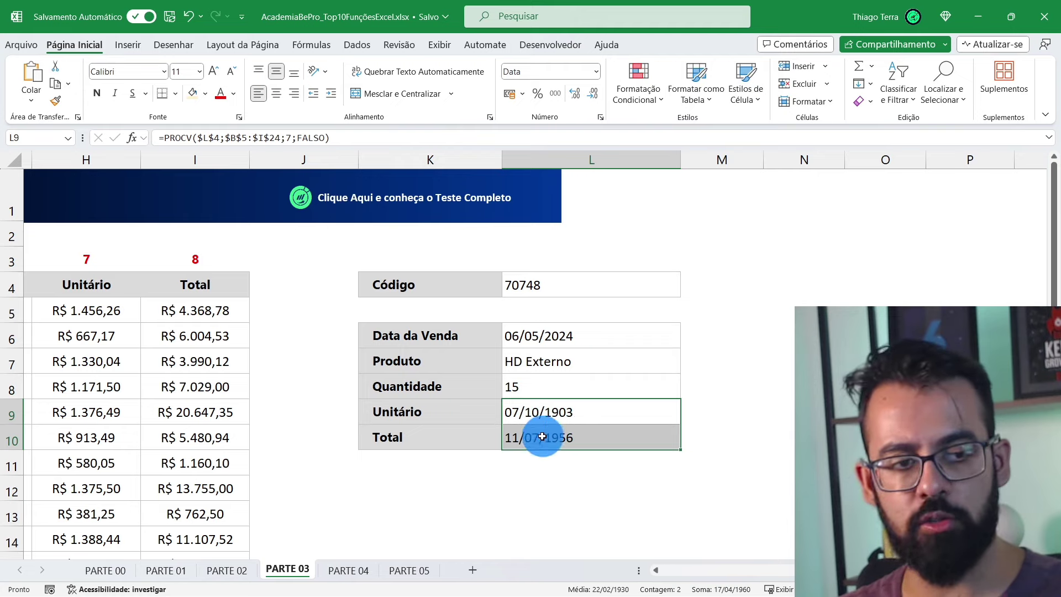
left_click(596, 72)
left_click(576, 165)
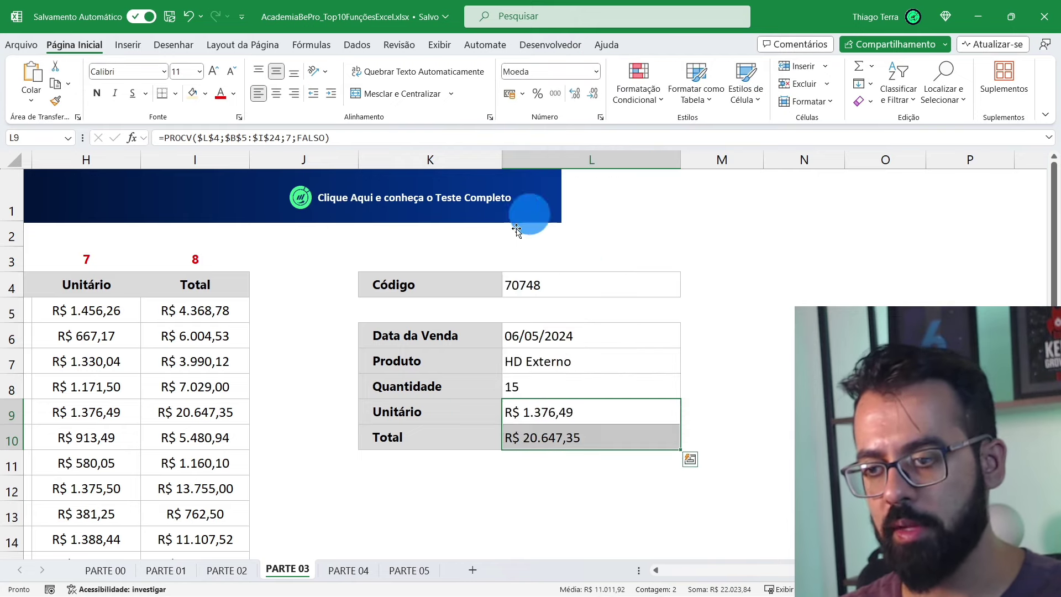
left_click(579, 299)
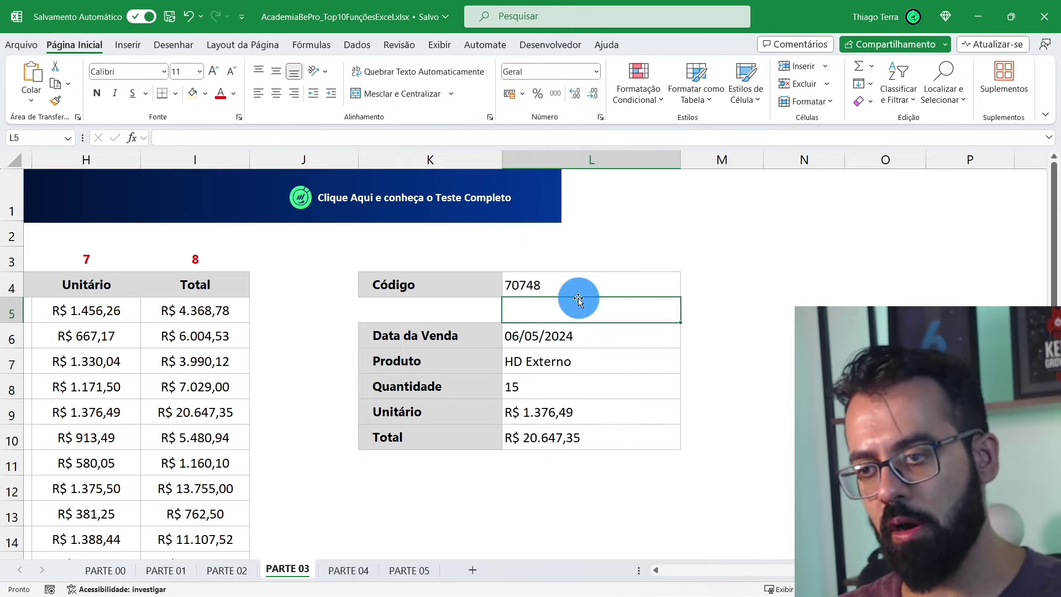
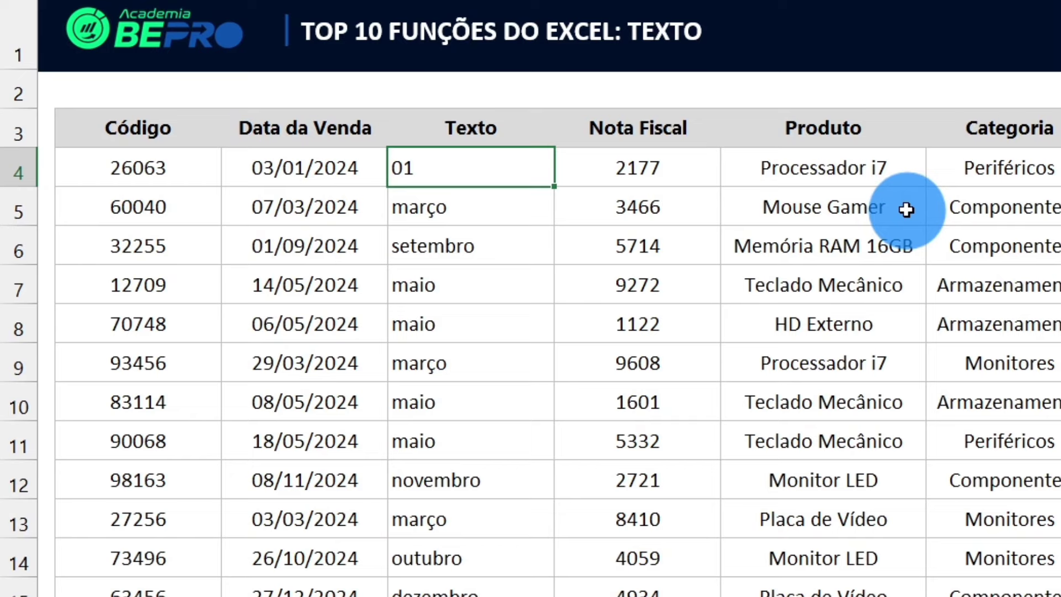
- Change D4's formula to =TEXTO(C4;"mmmm") so the first sale shows janeiro
key("F2")
key("Left")
key("Left")
key("BackSpace")
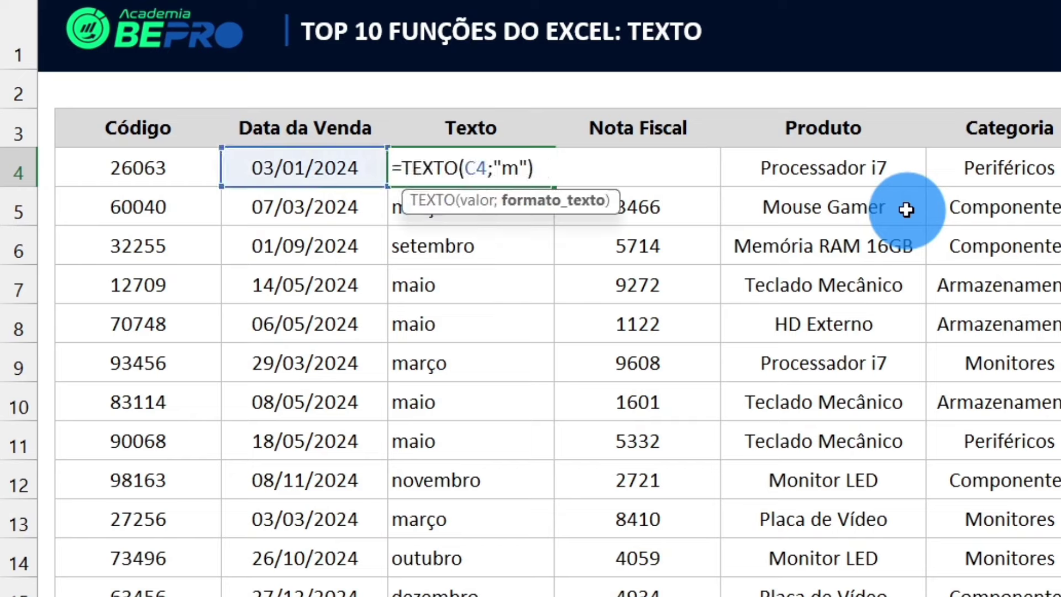
key("Return")
key("Up")
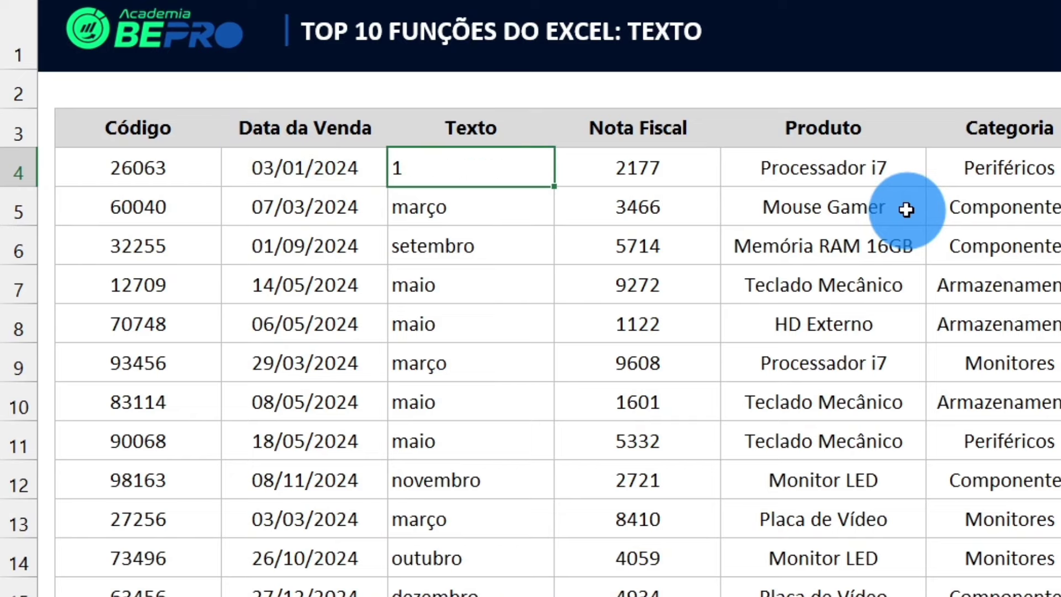
key("F2")
key("Left")
key("Left")
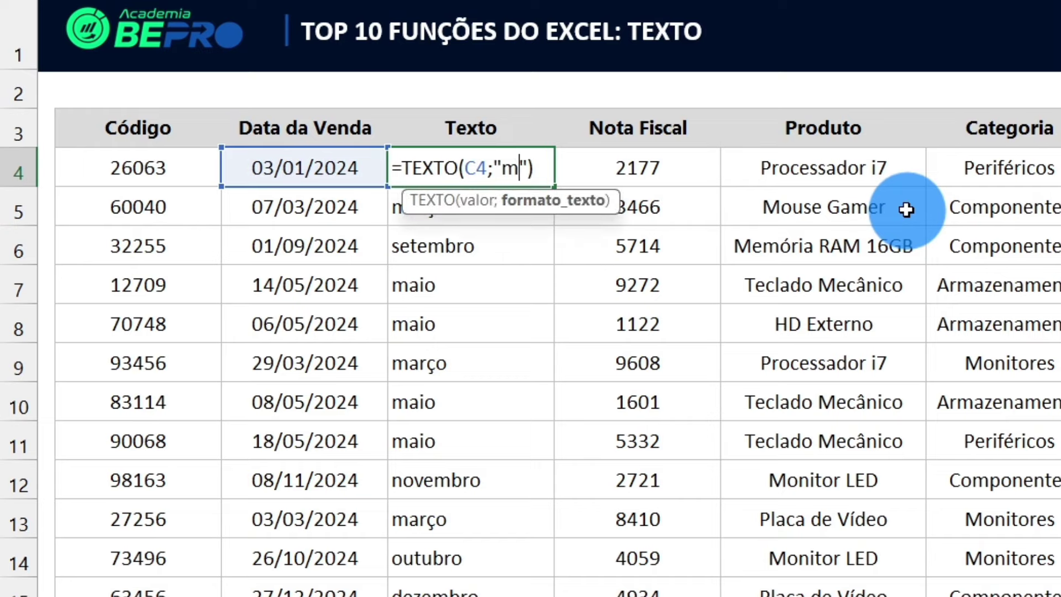
type("mmm")
key("Return")
key("Up")
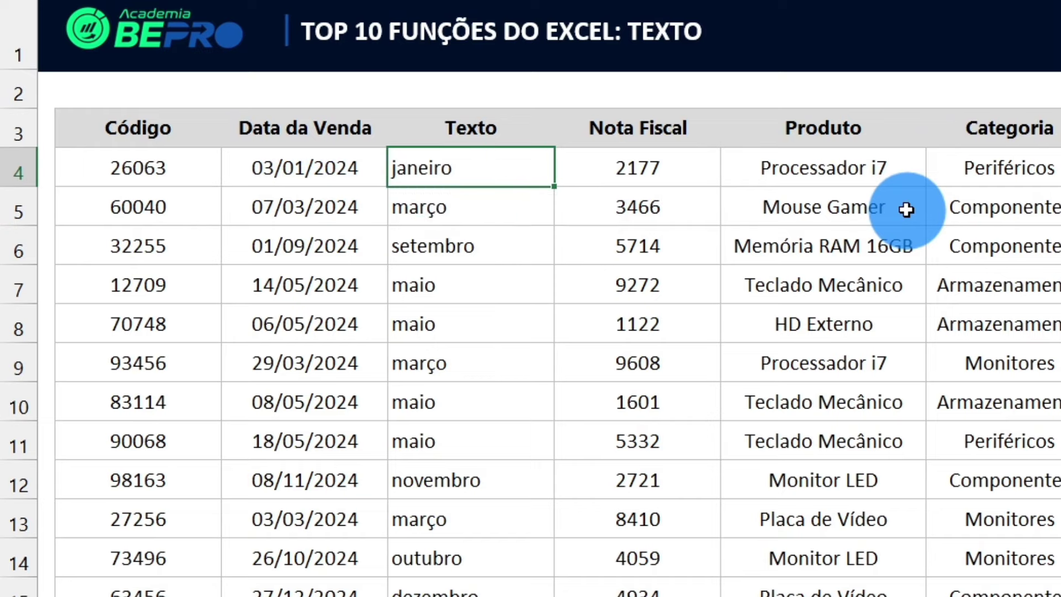
- Scroll to the Janeiro–Dezembro labels, leave them unchanged, and select the empty cell beside Janeiro
scroll(917, 295, "right", 1)
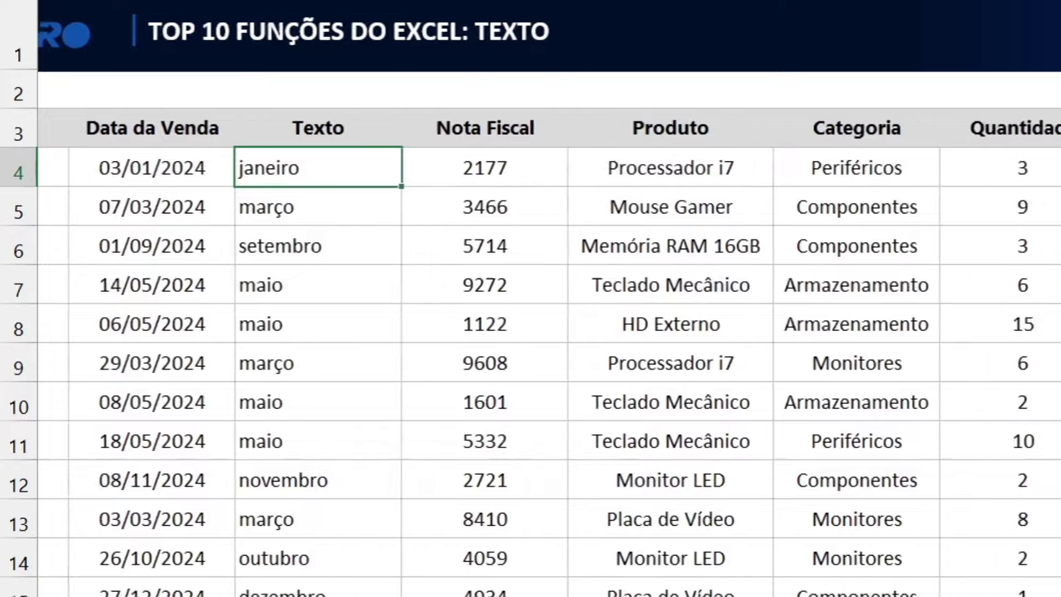
scroll(917, 294, "right", 2)
scroll(917, 294, "right", 2)
left_click_drag(887, 127, 909, 575)
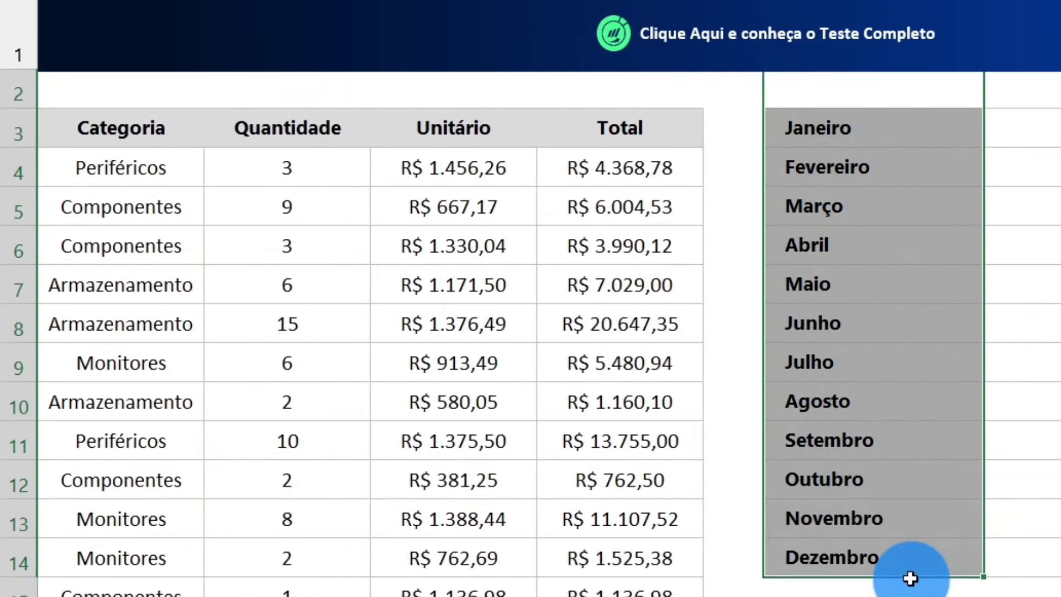
double_click(934, 135)
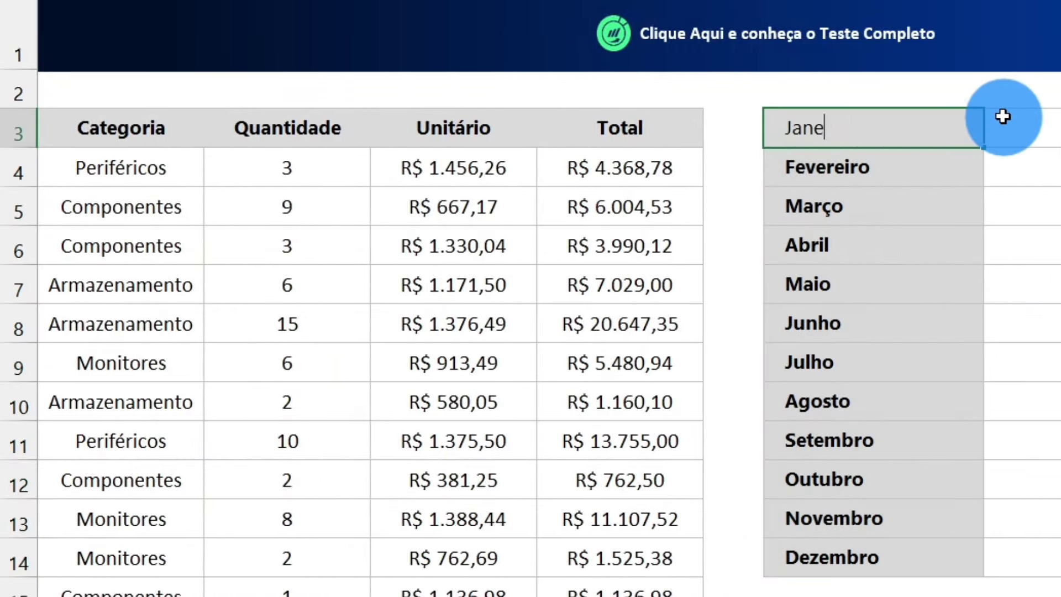
key("ctrl+Return")
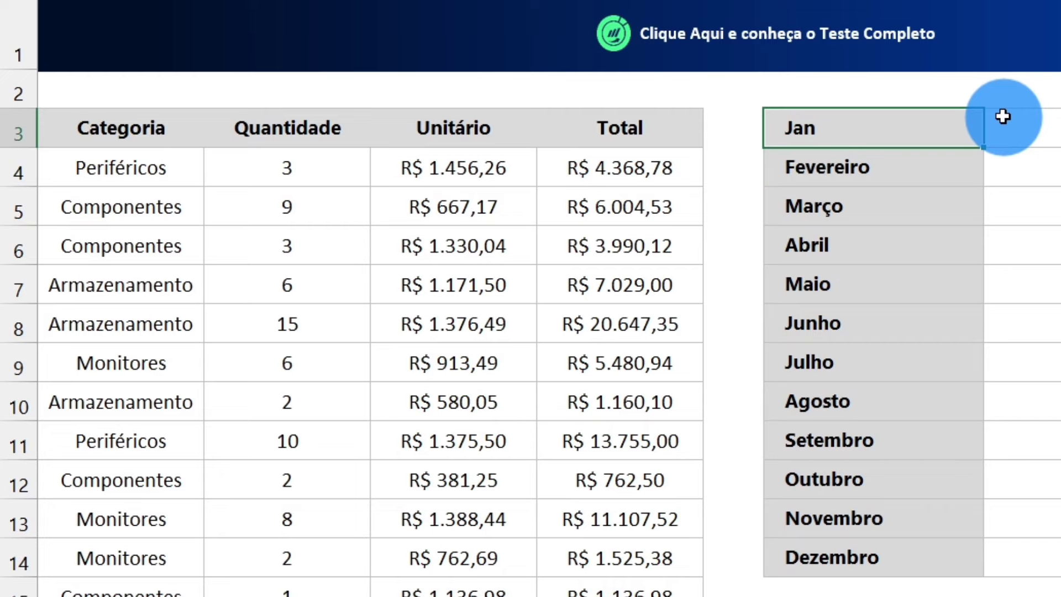
left_click(1003, 116)
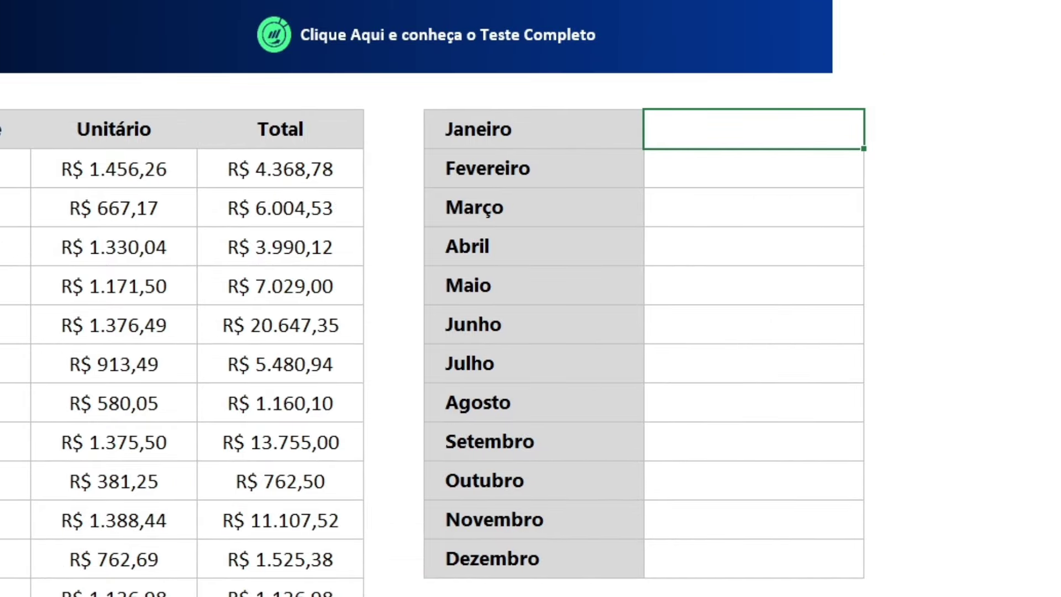
left_click(753, 128)
- Start =SOMASE( in the Janeiro total cell, using the whole column D:D as range
type("=SOMASE")
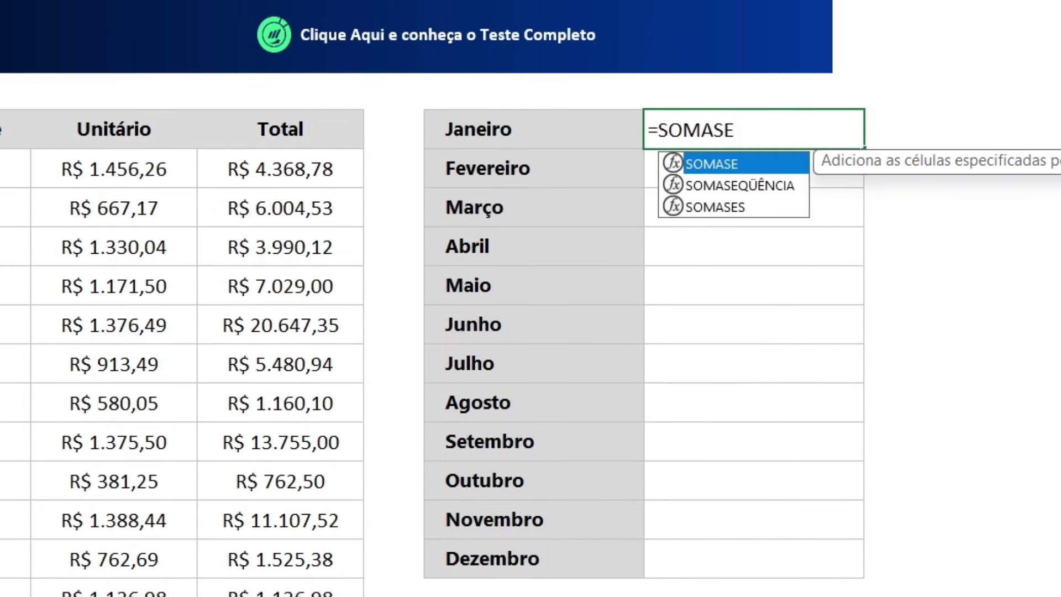
type("(")
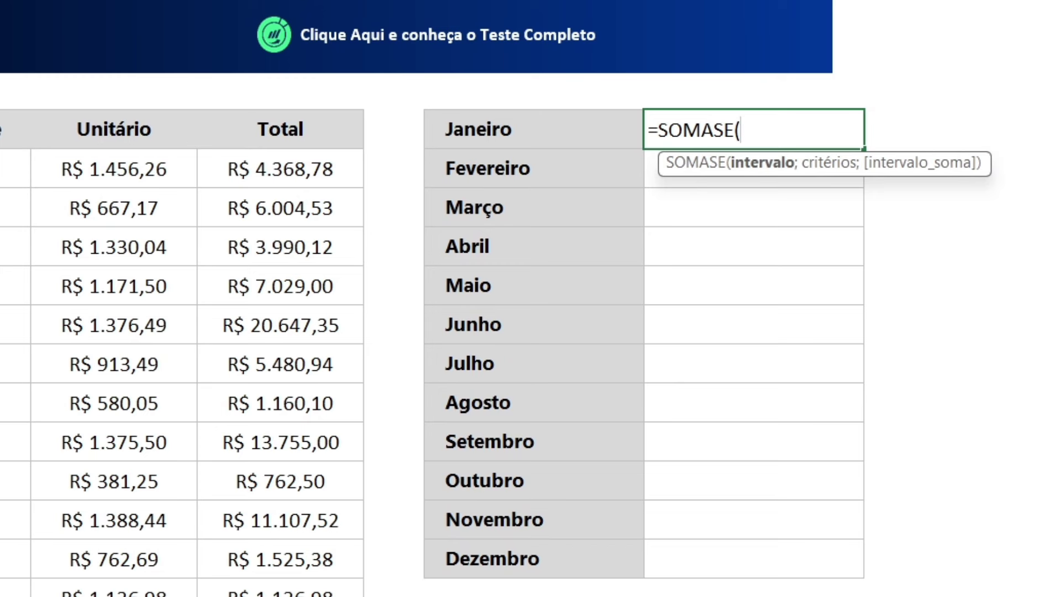
scroll(531, 331, "left", 1)
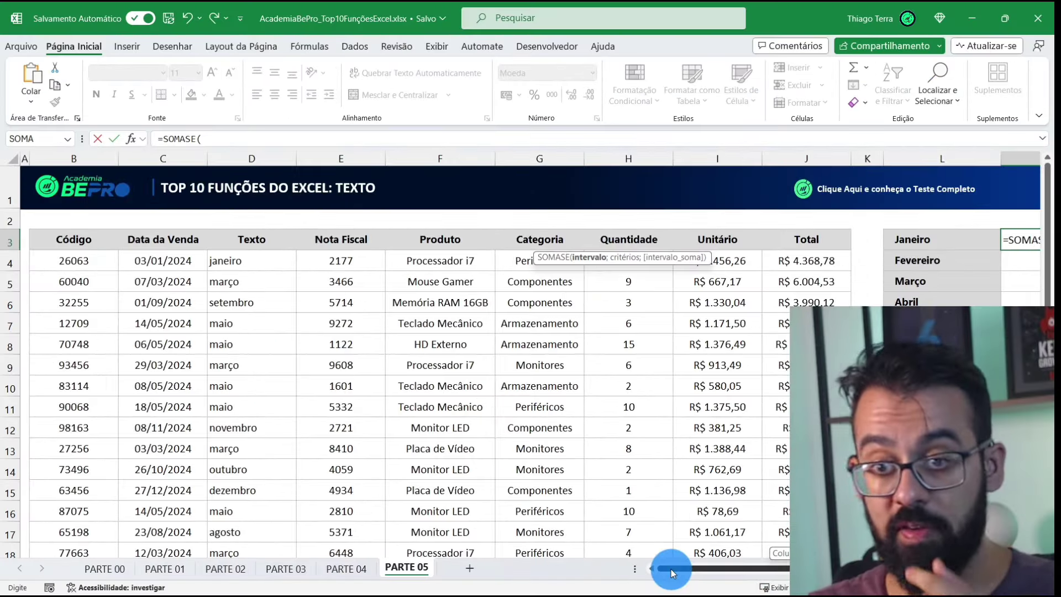
mouse_move(221, 265)
left_mouse_down()
mouse_move(263, 430)
mouse_move(266, 512)
left_mouse_up()
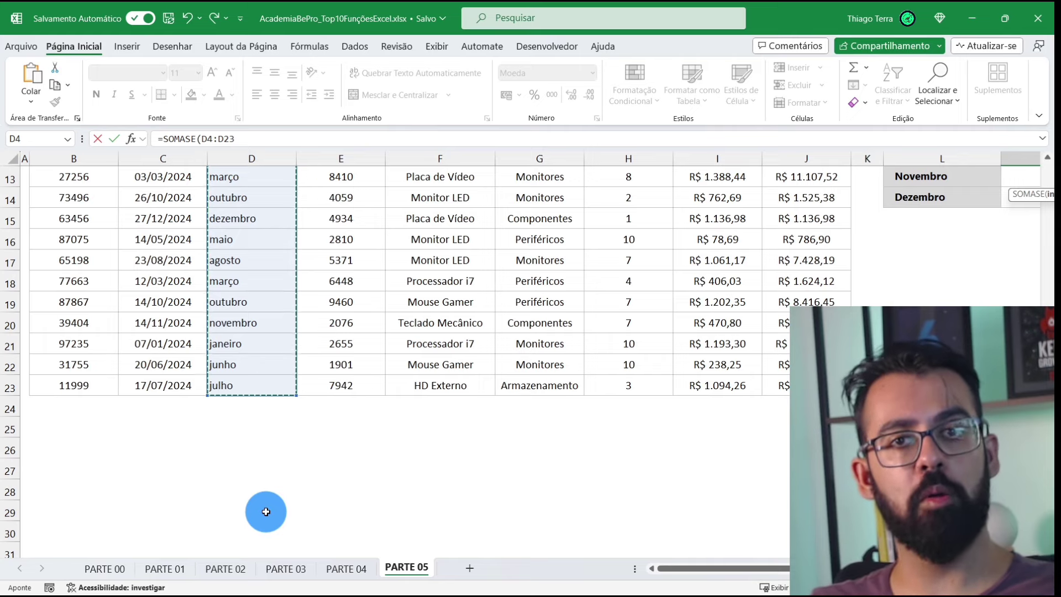
scroll(266, 512, "down", 1)
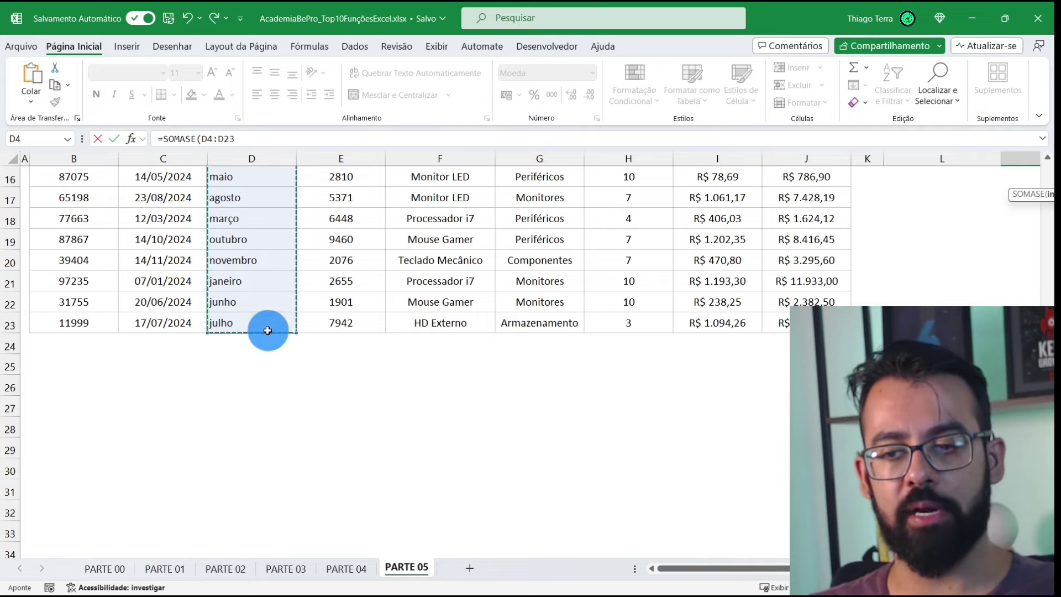
scroll(245, 330, "up", 4)
scroll(246, 332, "up", 1)
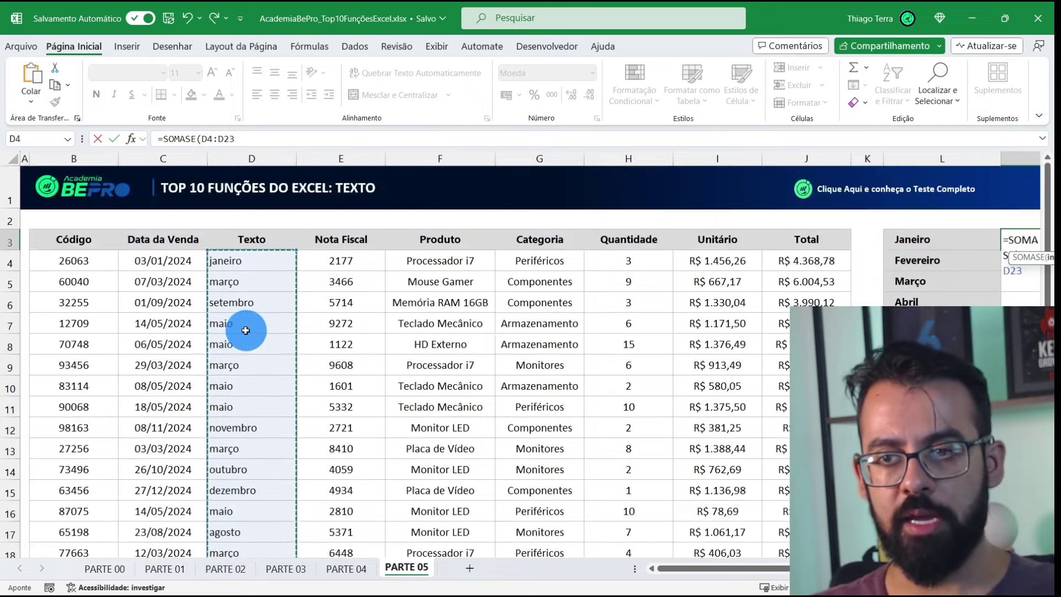
left_click(260, 153)
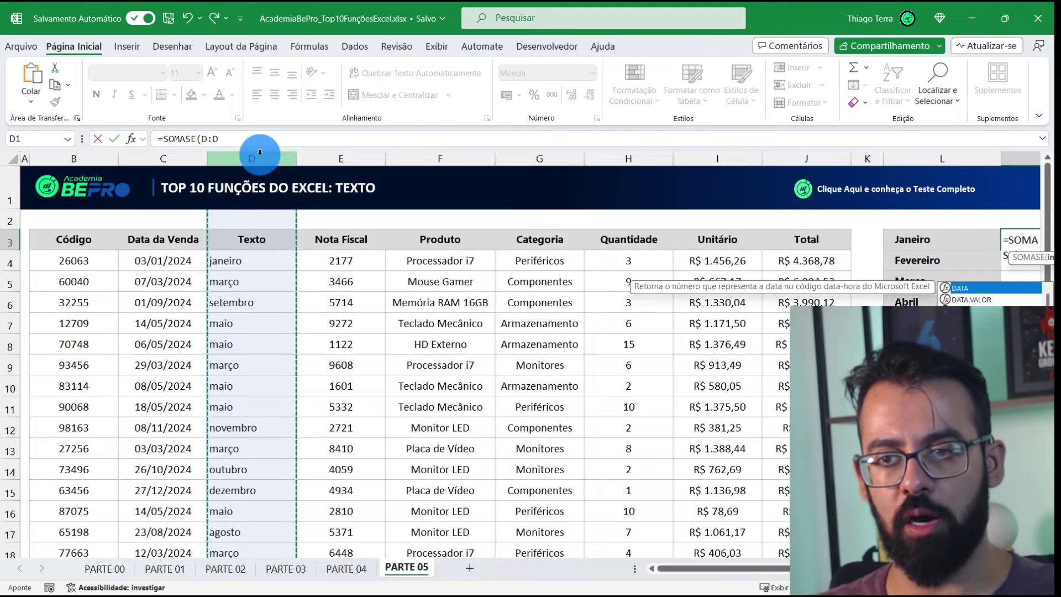
scroll(280, 312, "down", 2)
scroll(280, 313, "down", 3)
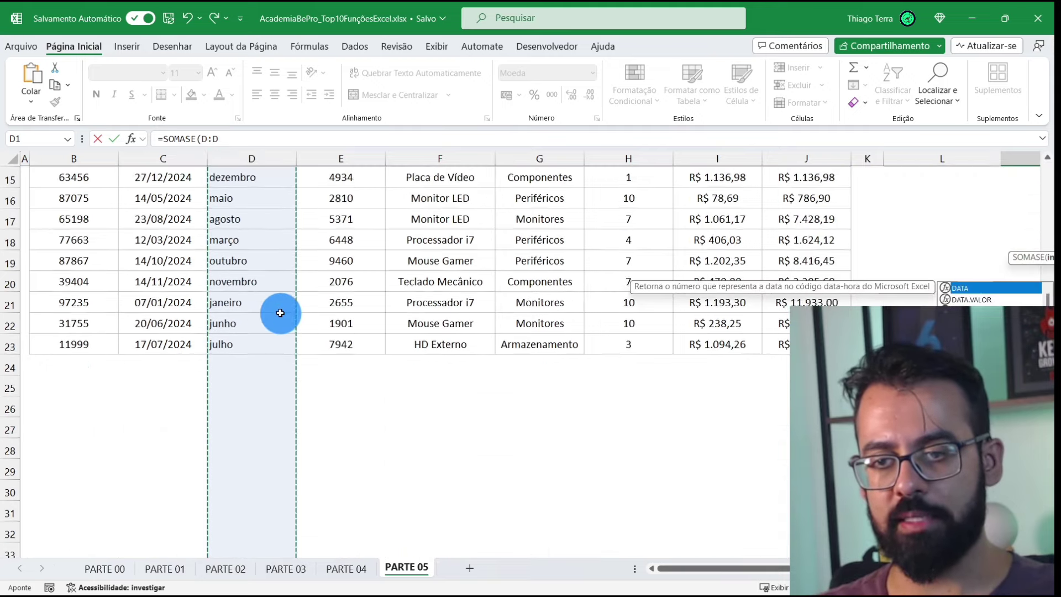
scroll(254, 296, "down", 1)
scroll(260, 331, "down", 9)
scroll(267, 352, "down", 20)
scroll(267, 353, "down", 20)
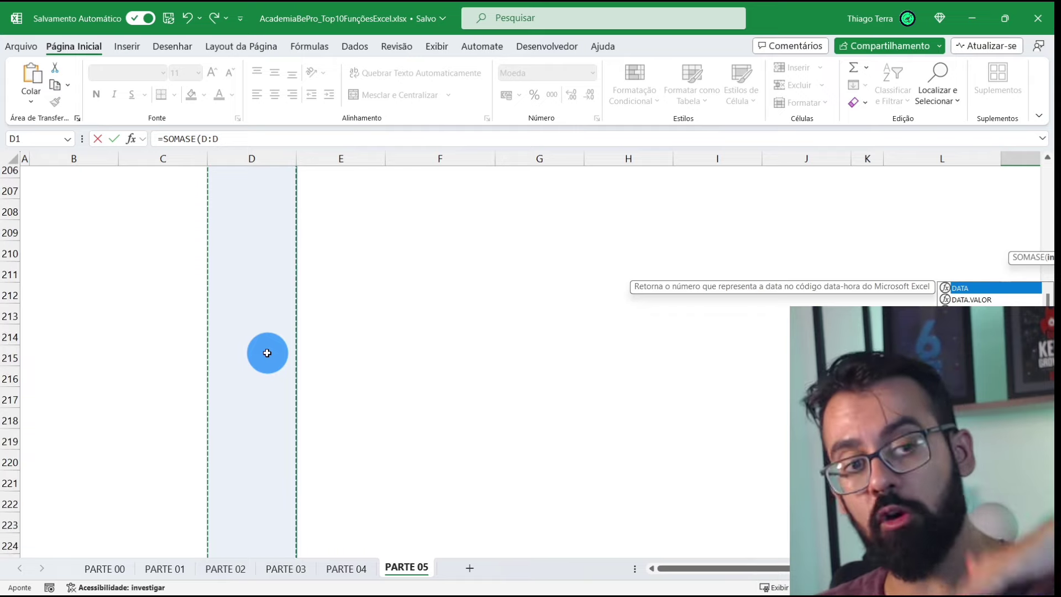
scroll(267, 353, "down", 7)
scroll(267, 352, "up", 12)
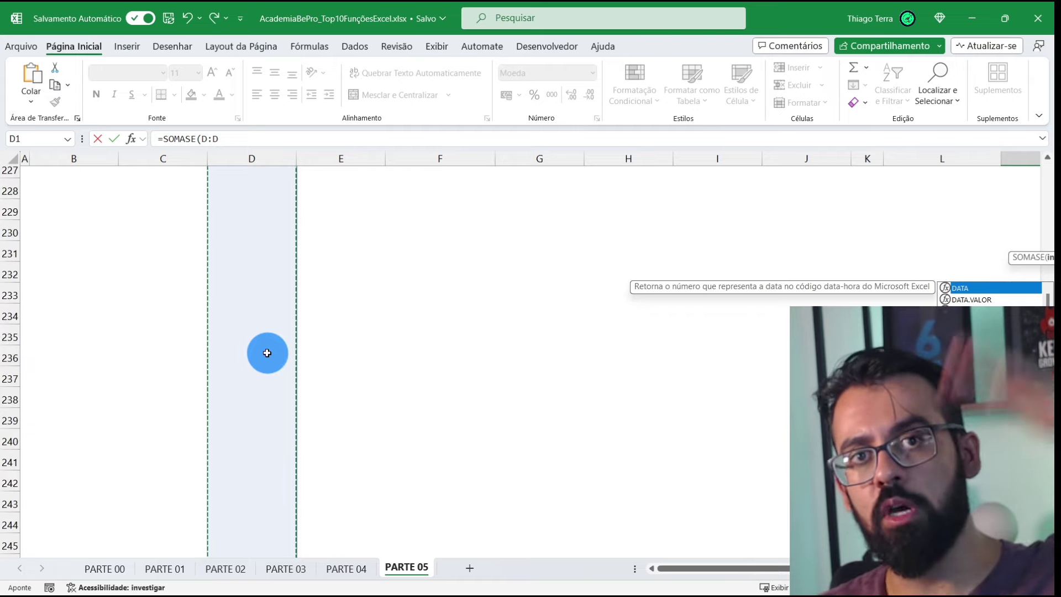
scroll(267, 353, "up", 20)
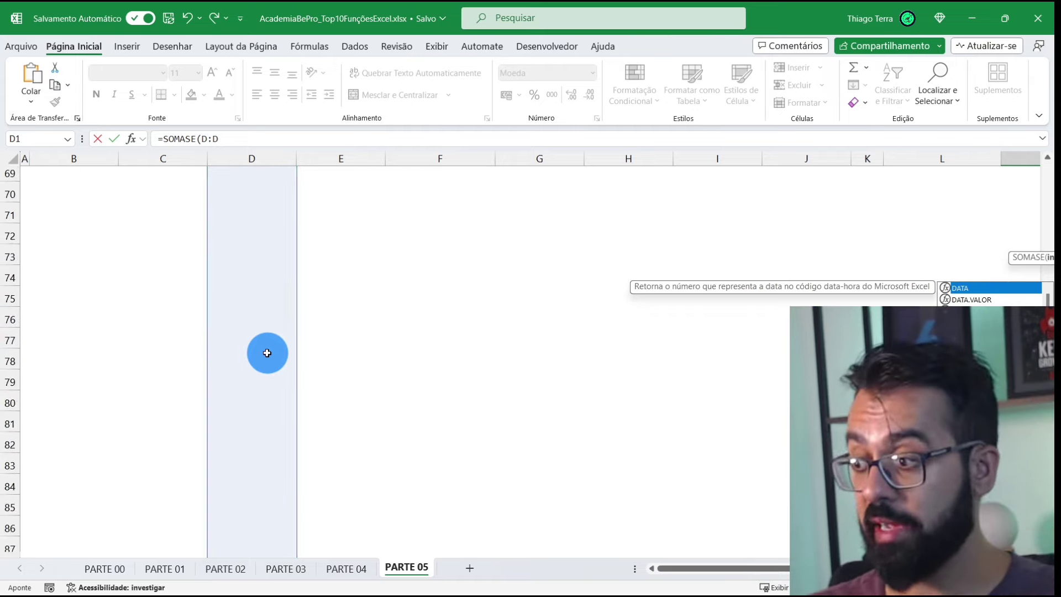
scroll(266, 353, "up", 20)
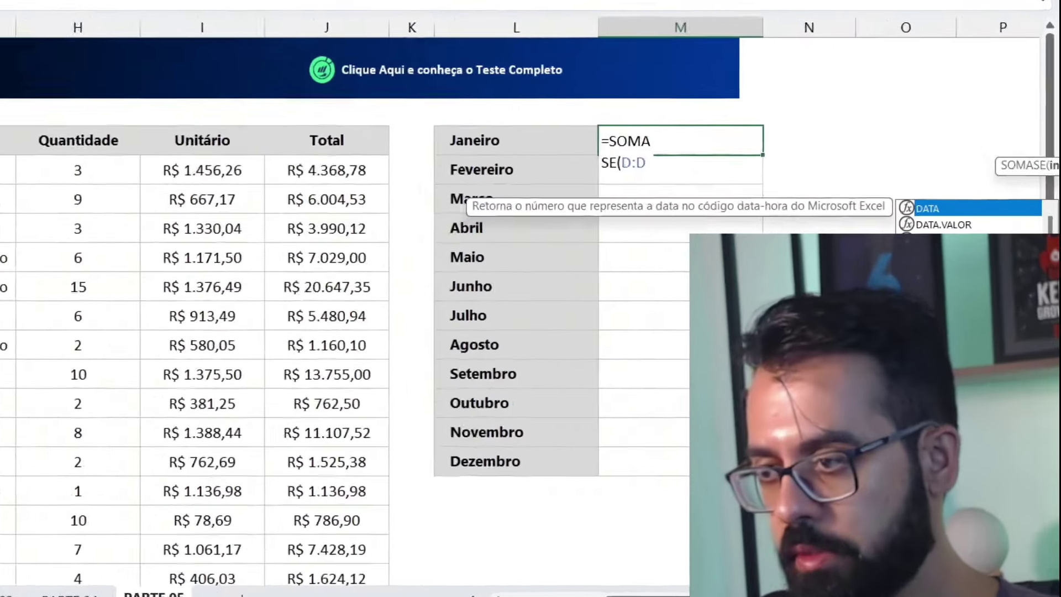
- Complete the Janeiro total as =SOMASE(D:D;L3;J:J), giving R$ 16.301,78
left_click(1019, 239)
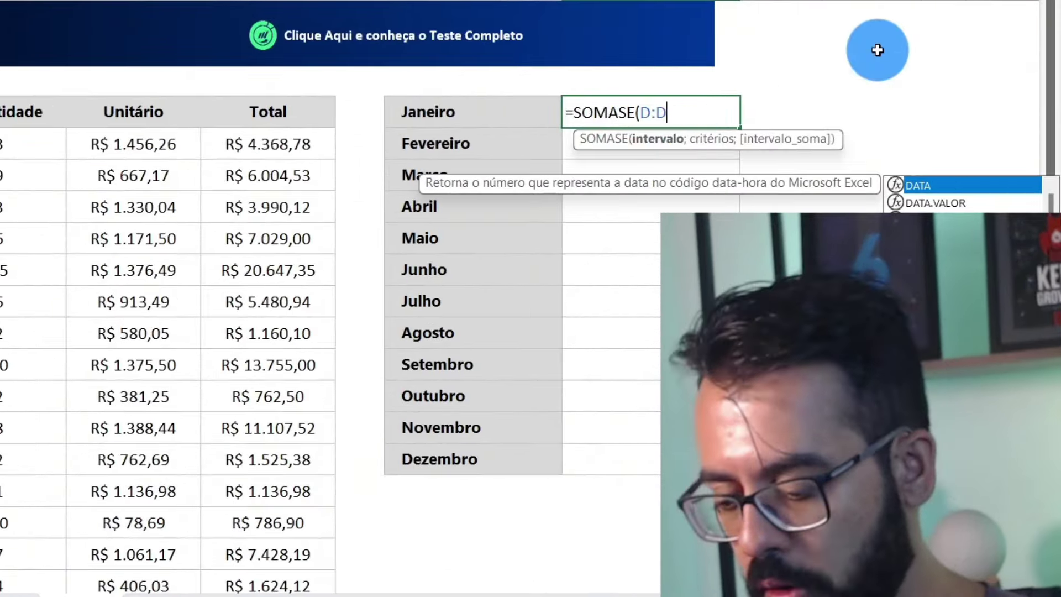
type(";")
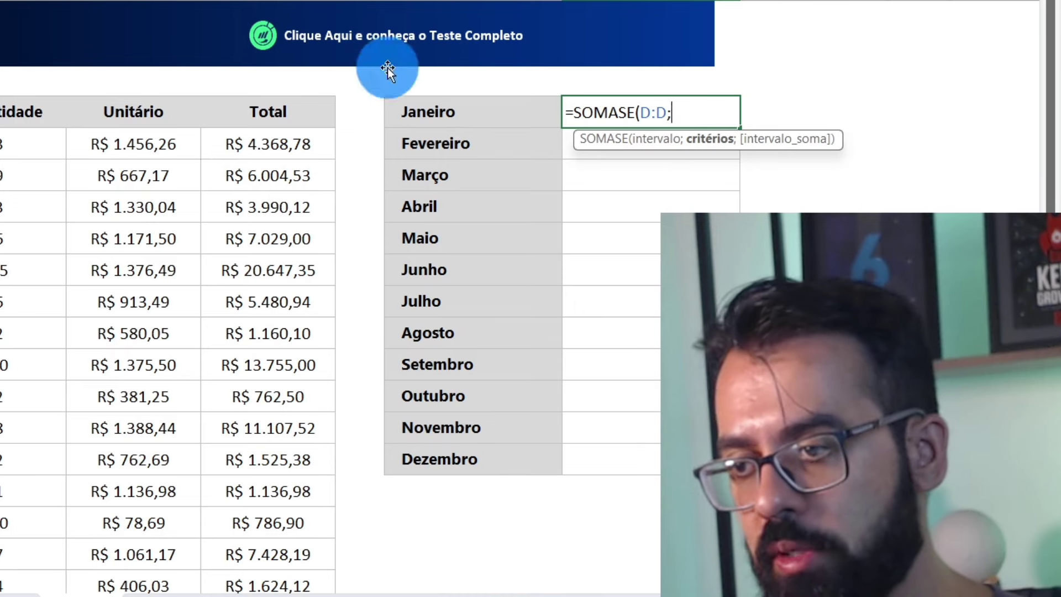
left_click(456, 112)
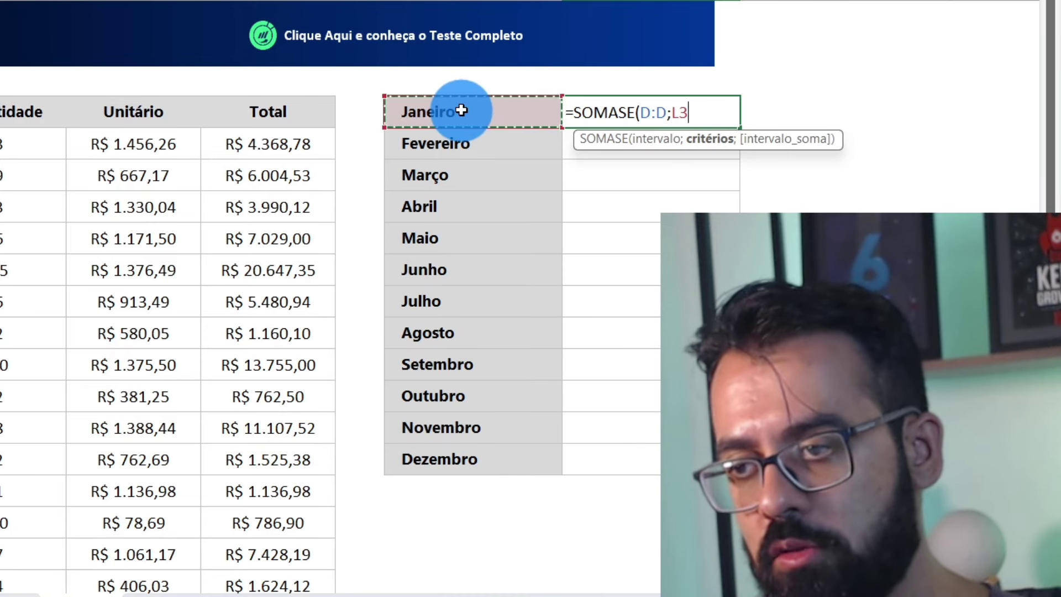
type(";")
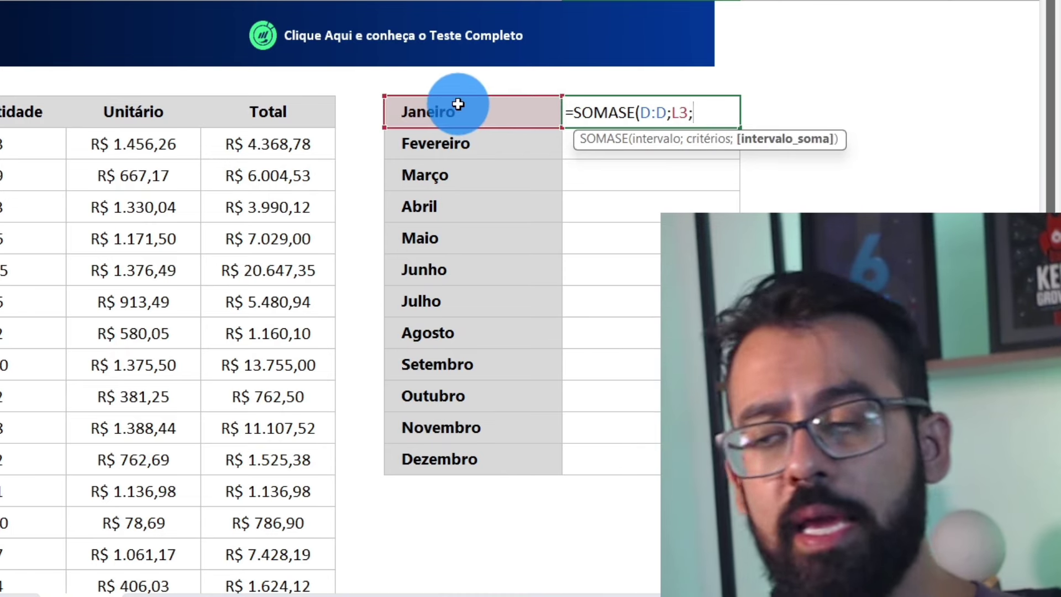
left_click(268, 1)
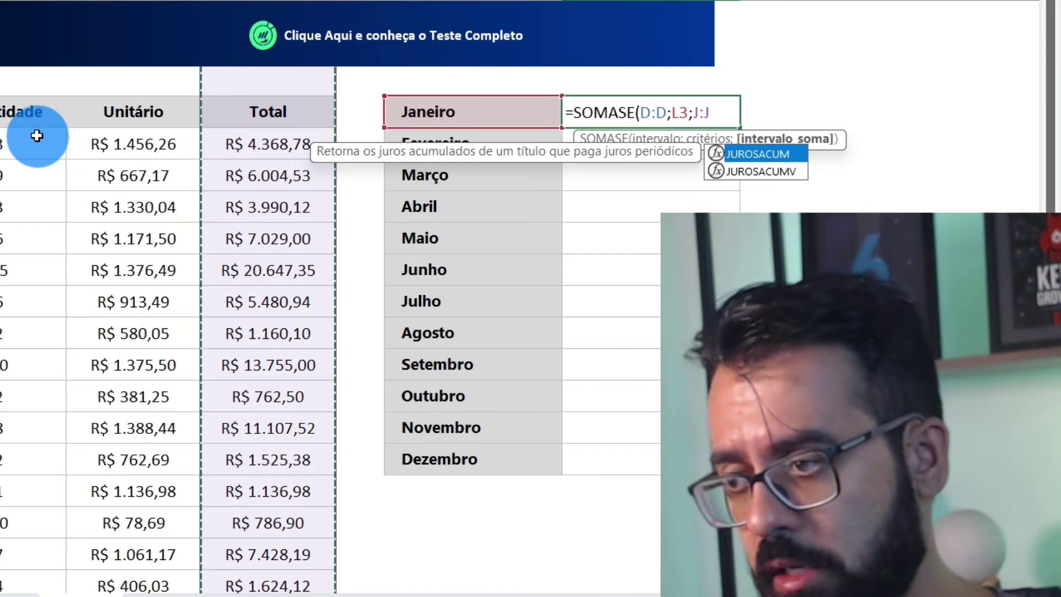
type(")")
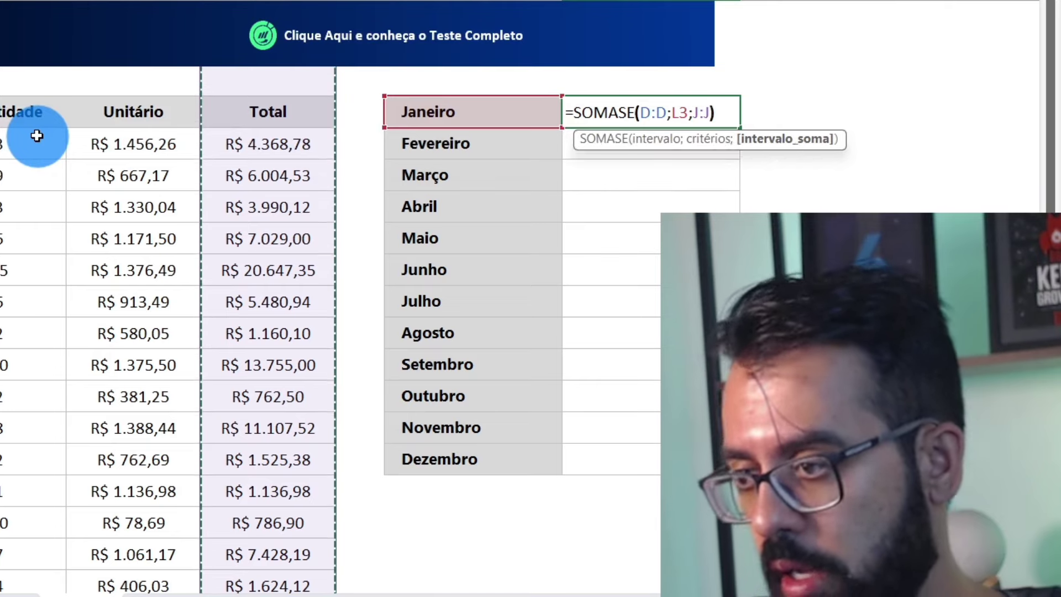
key("Return")
key("Up")
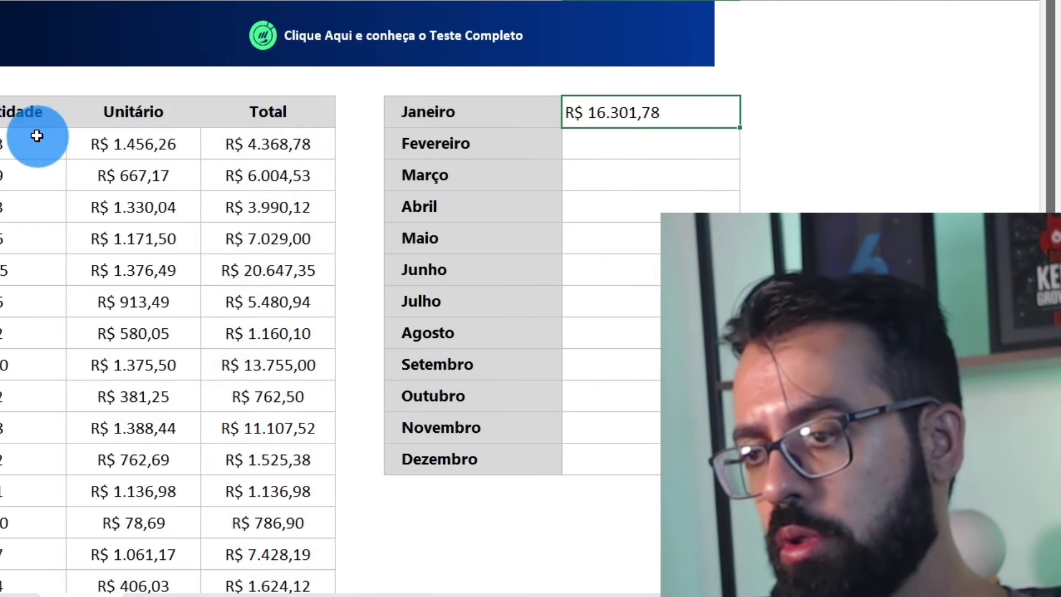
- Center the Janeiro total and copy its formula down through Dezembro
key("alt+h")
key("a")
key("c")
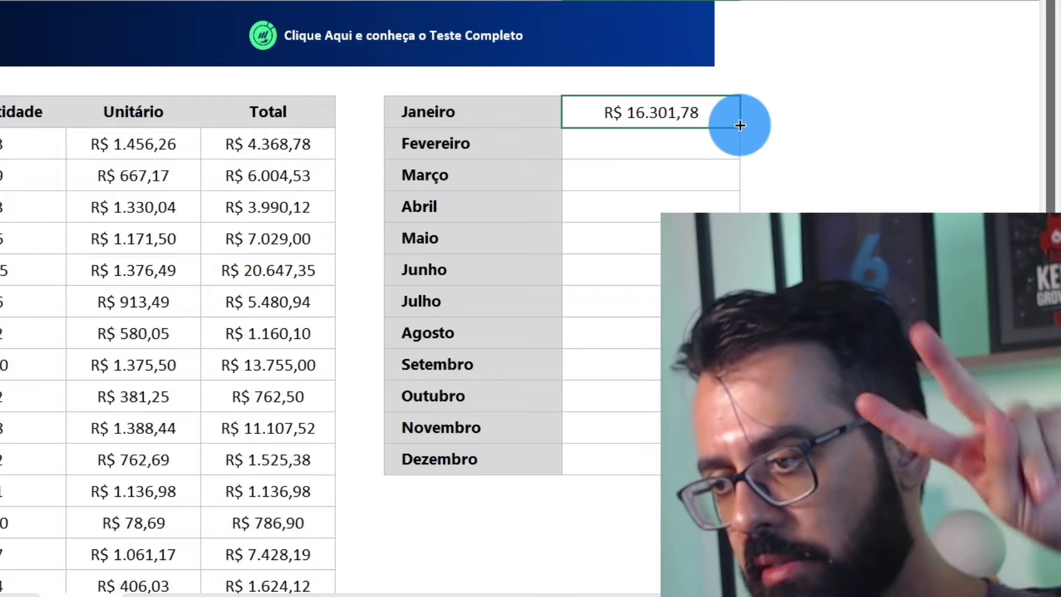
double_click(740, 126)
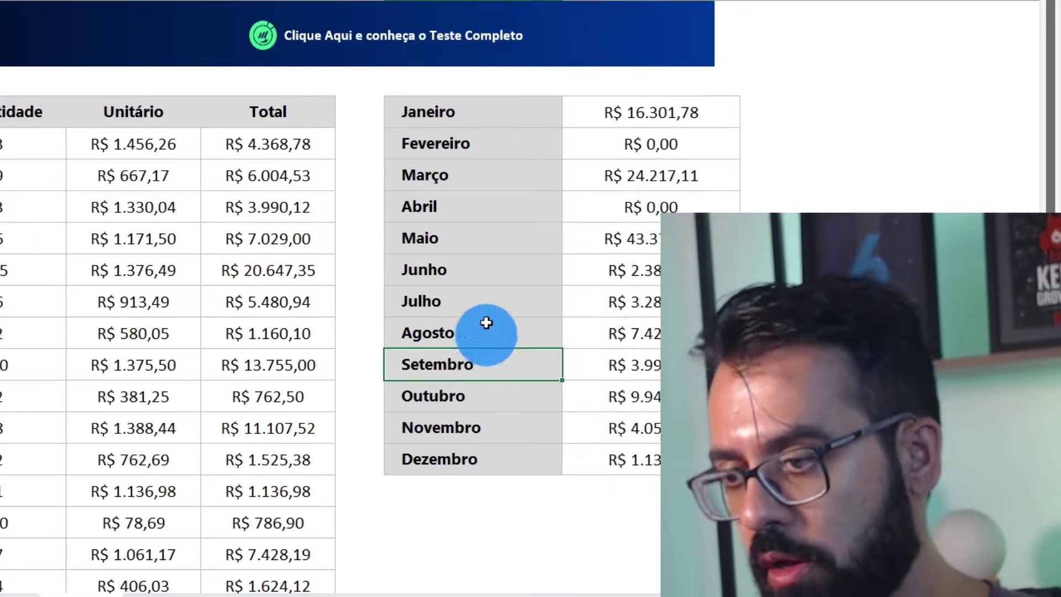
- Select rows of the month summary to check the totals, then select cell D4
left_click_drag(774, 323, 684, 322)
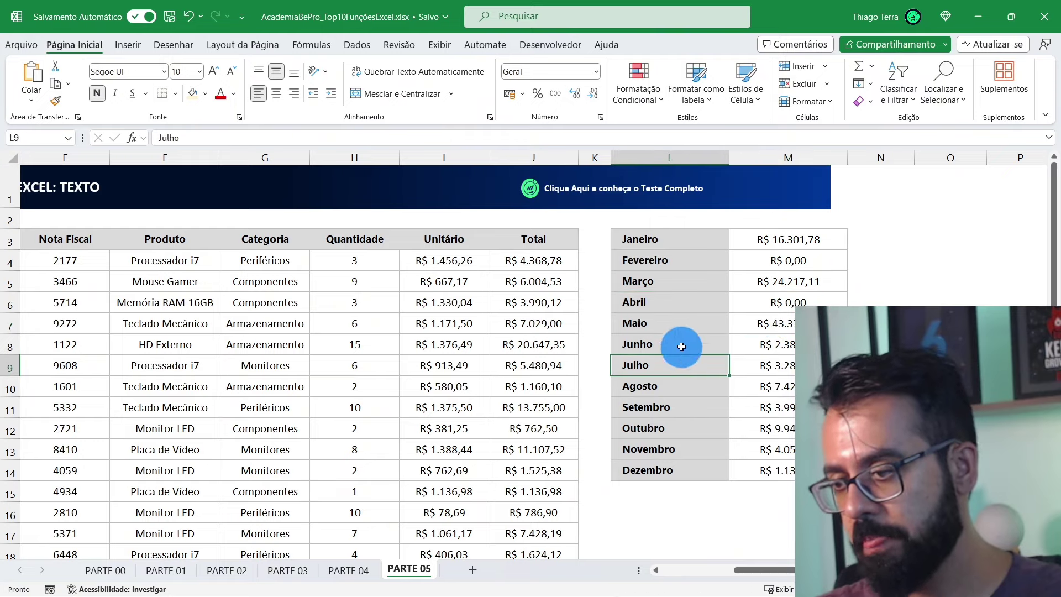
left_click_drag(690, 239, 794, 463)
left_click(703, 355)
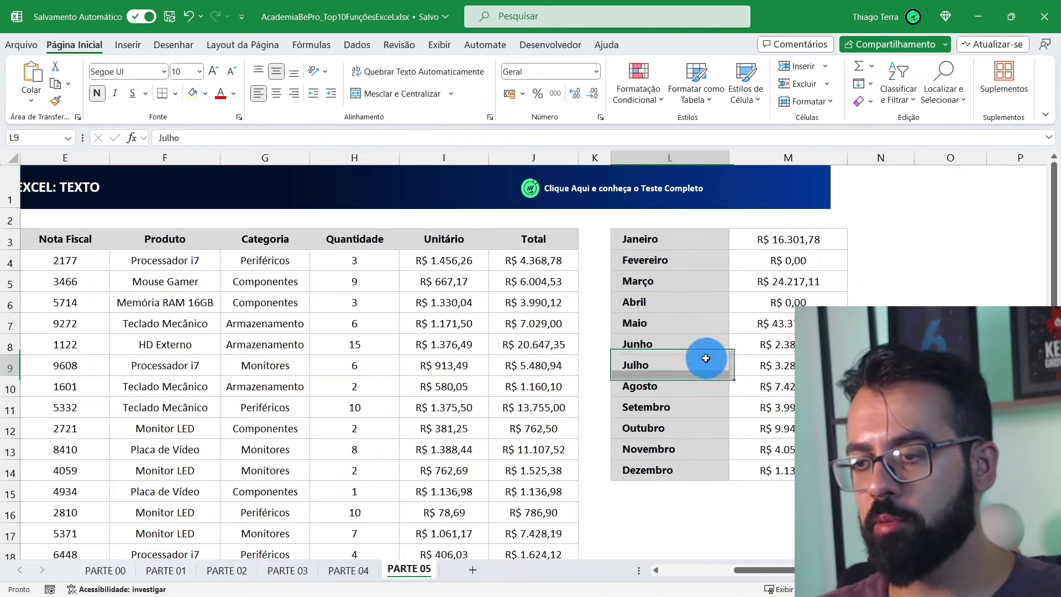
left_click(680, 239)
left_click_drag(757, 572, 656, 571)
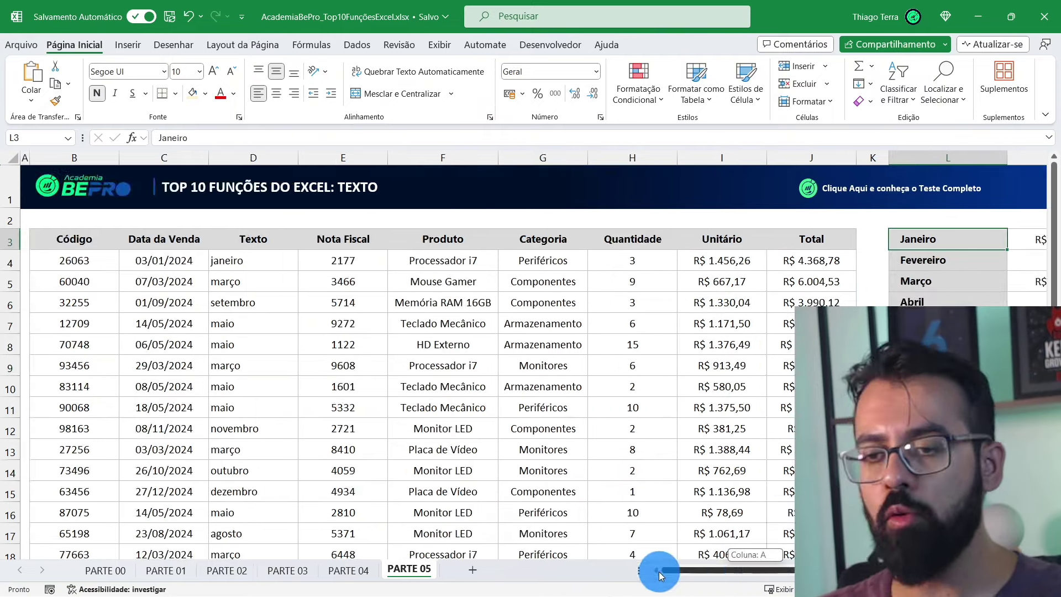
left_click(236, 261)
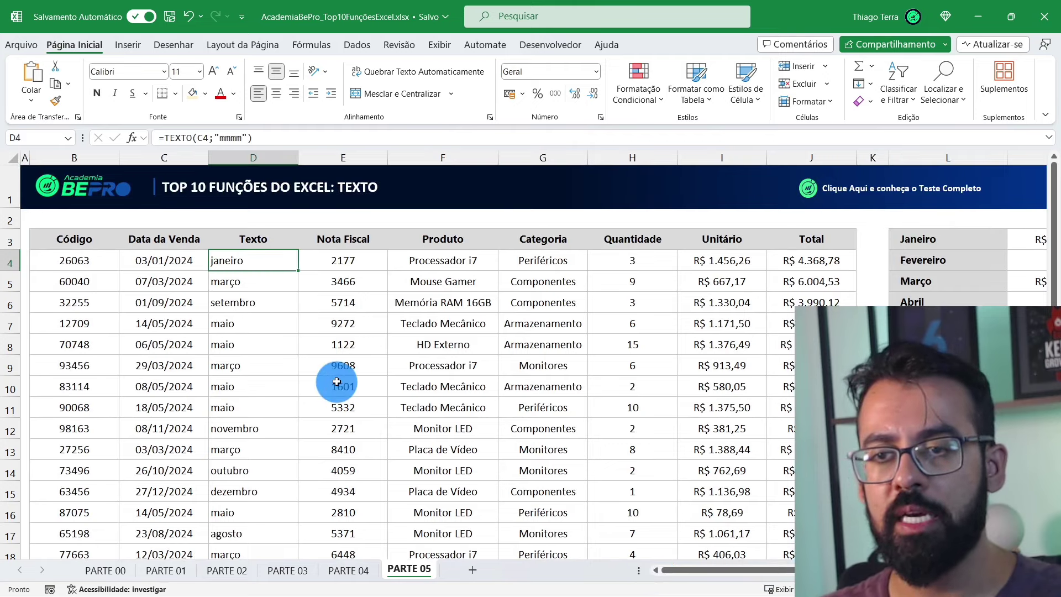
- Change D4's TEXTO format from "mmmm" to "AAAA" so it shows 2024
double_click(265, 257)
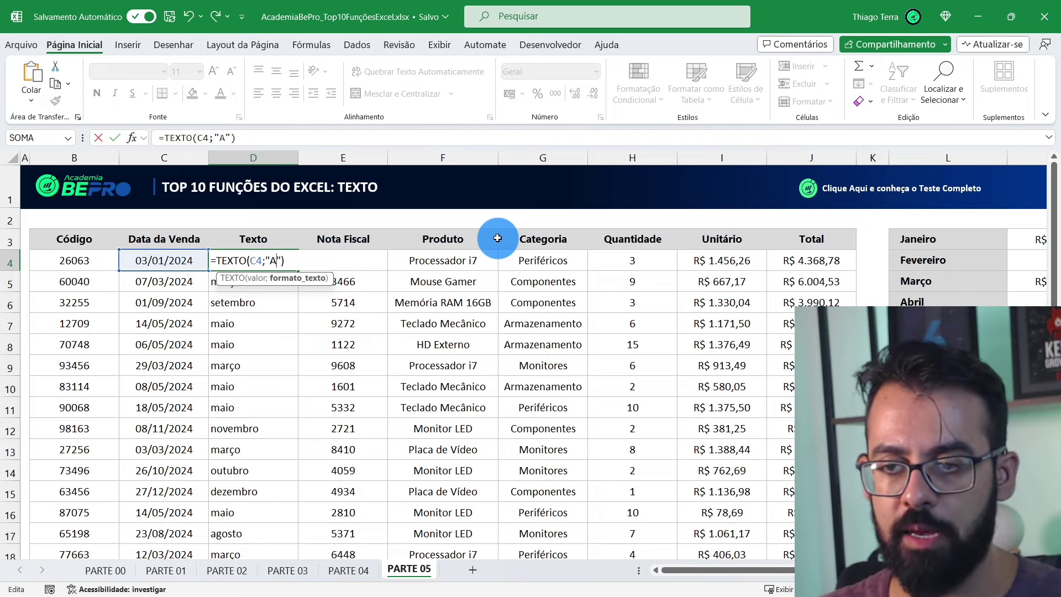
key("ctrl+Return")
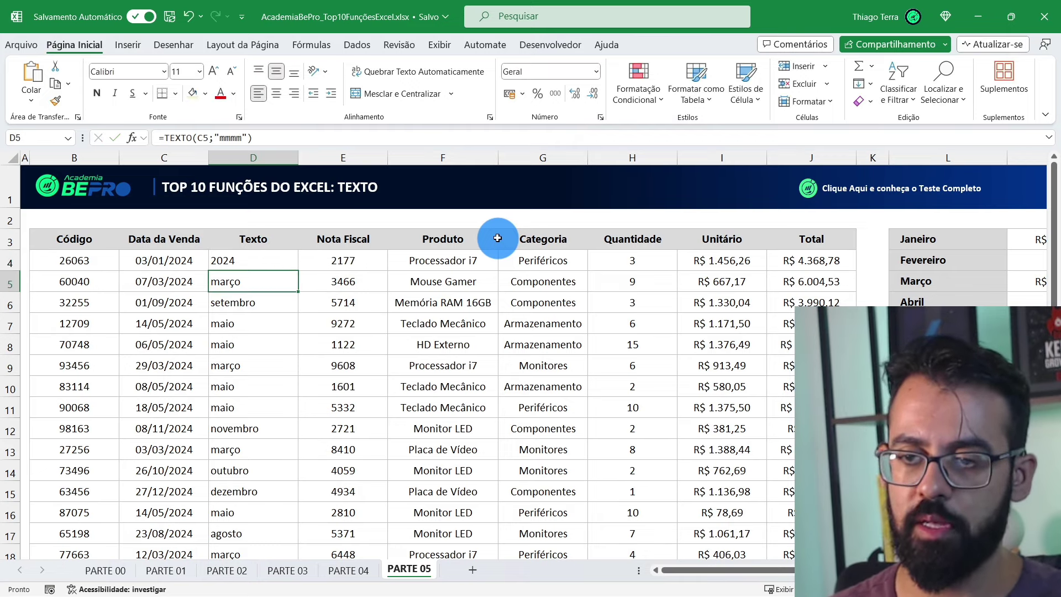